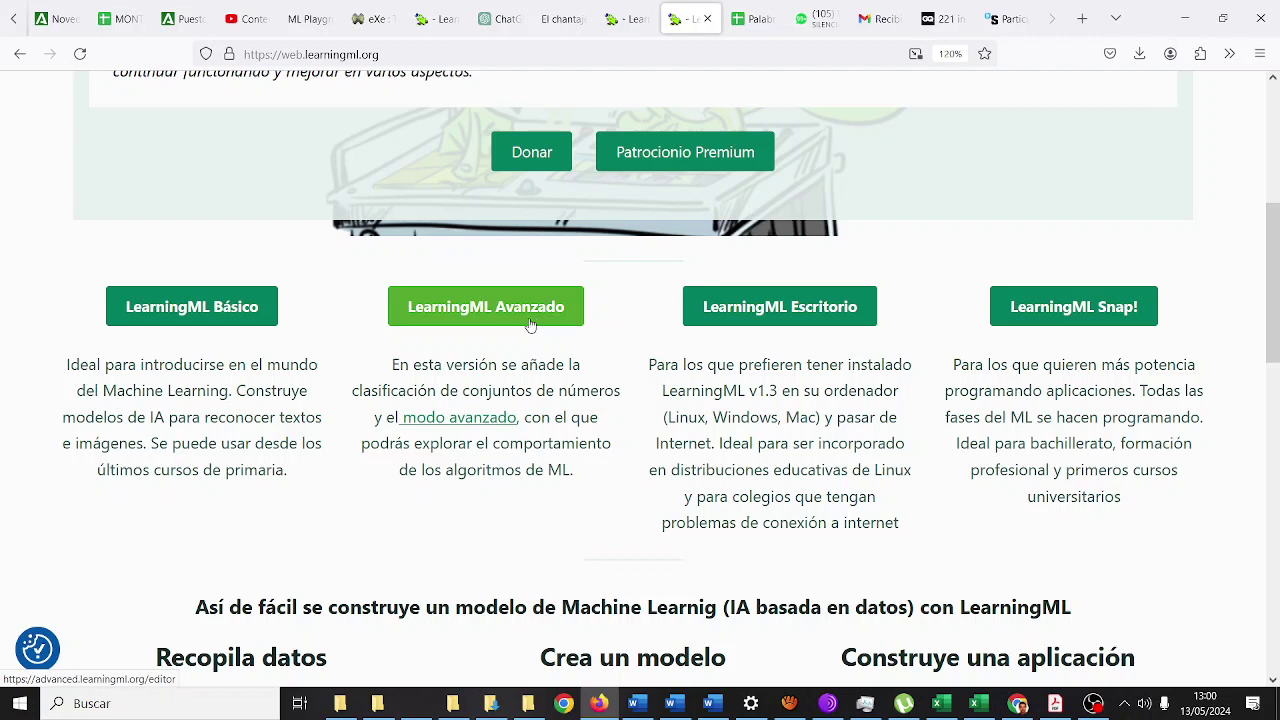
- Open the LearningML Básico editor and start a text recognition project
left_click(205, 313)
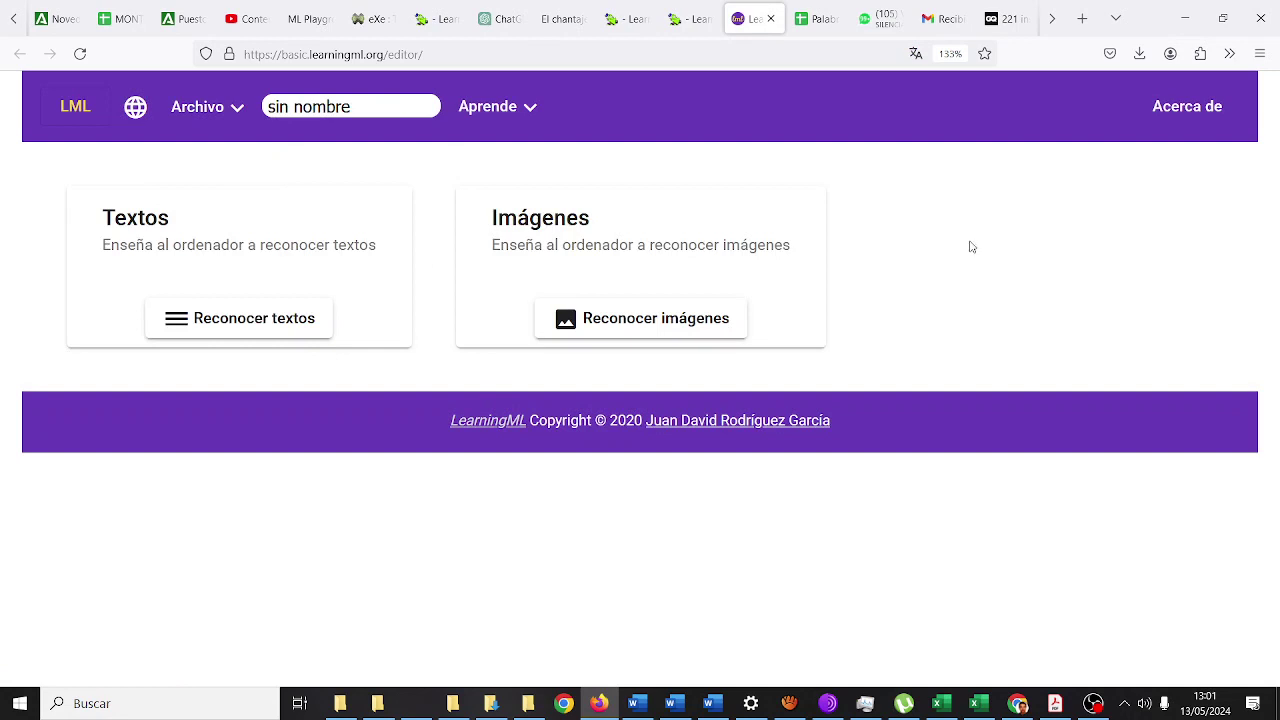
left_click(281, 319)
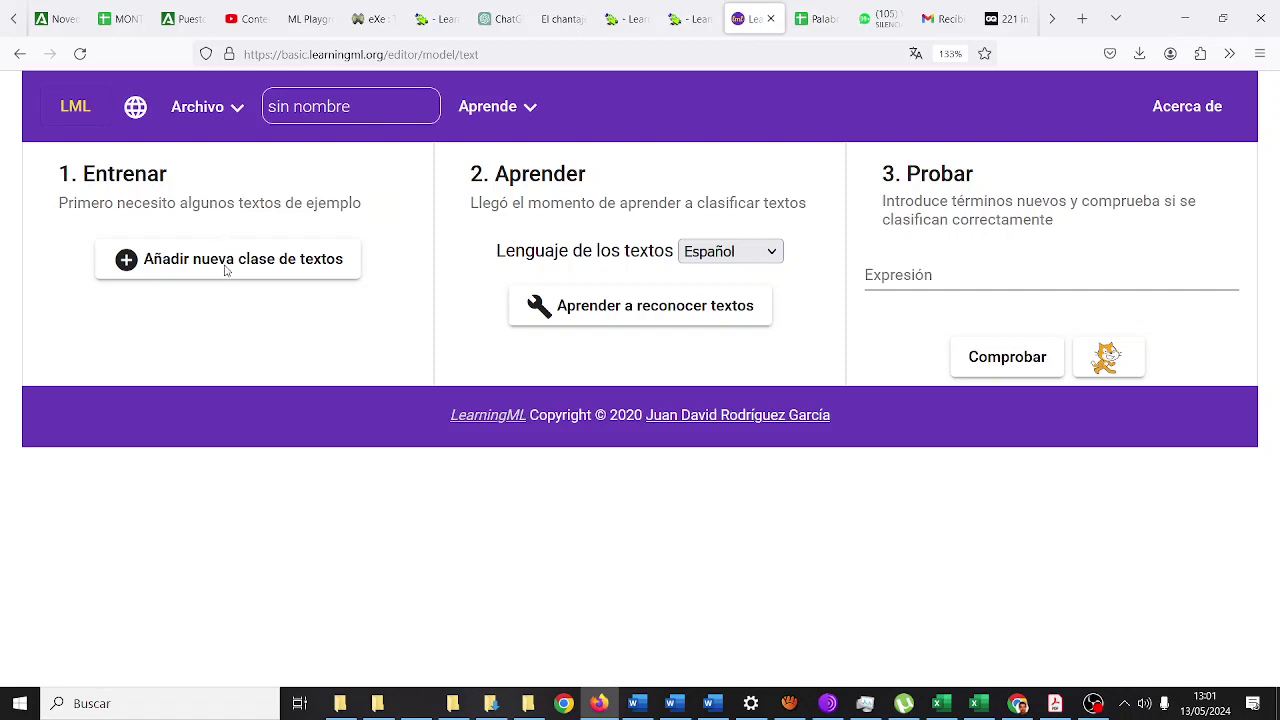
- Switch to the "Palabras amables y no amables" spreadsheet in Google Sheets and review the word lists in columns A and B
left_click(812, 20)
left_click(249, 336)
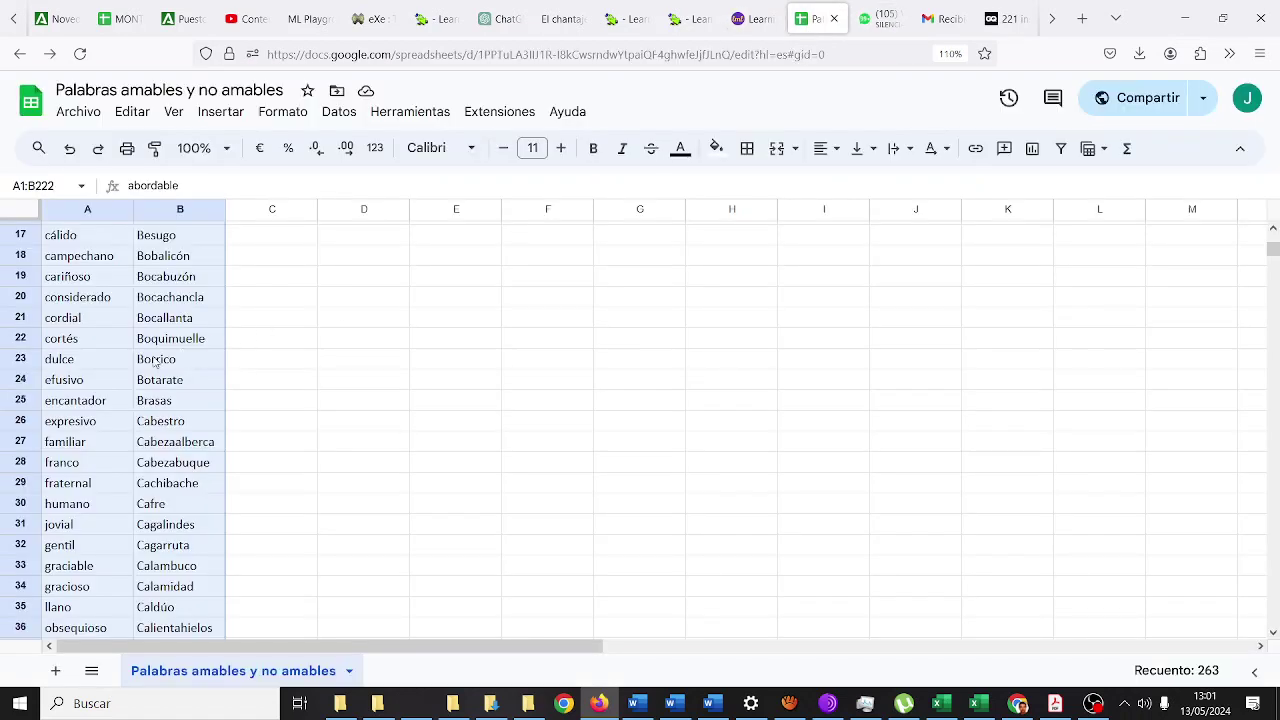
scroll(185, 305, "up", 5)
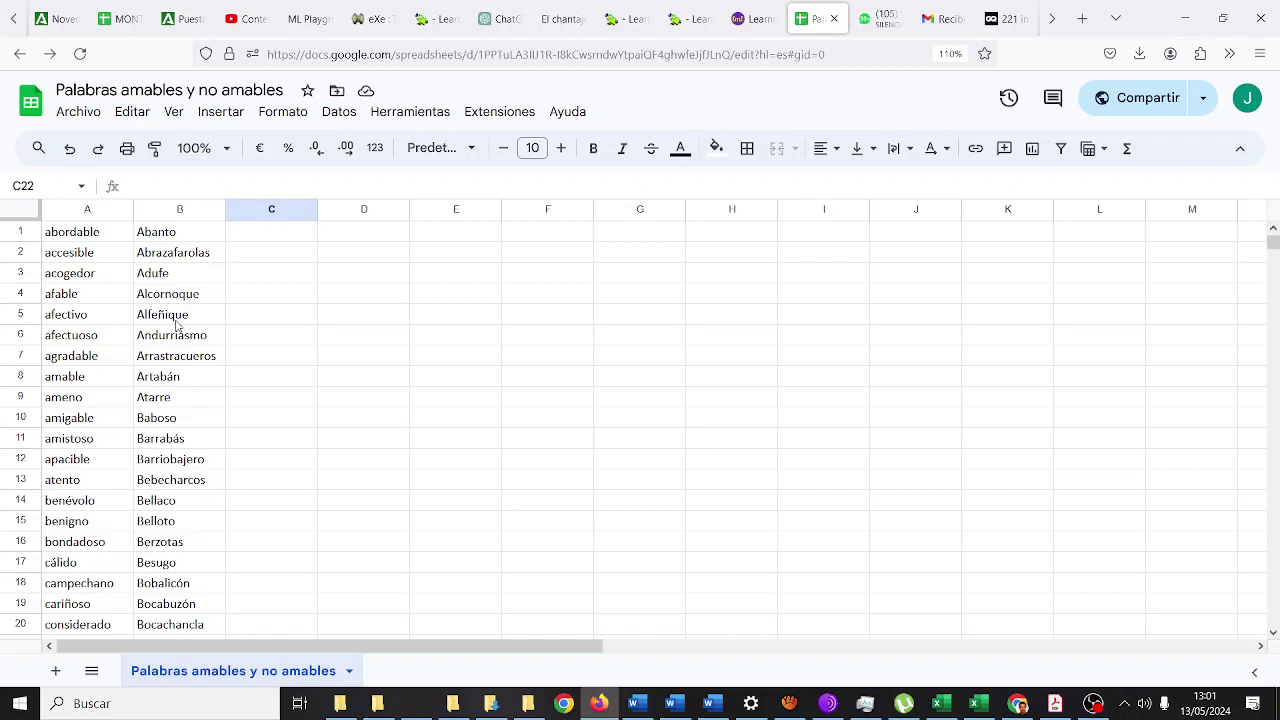
scroll(176, 325, "down", 2)
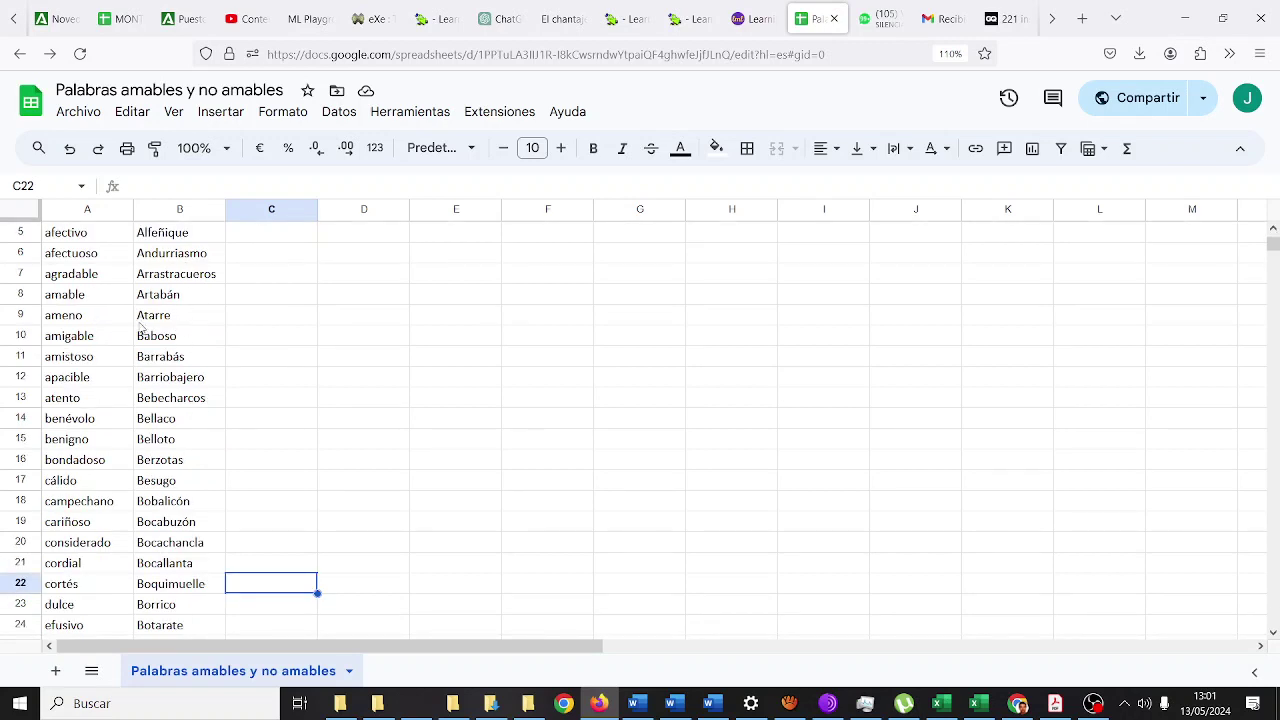
scroll(72, 412, "up", 2)
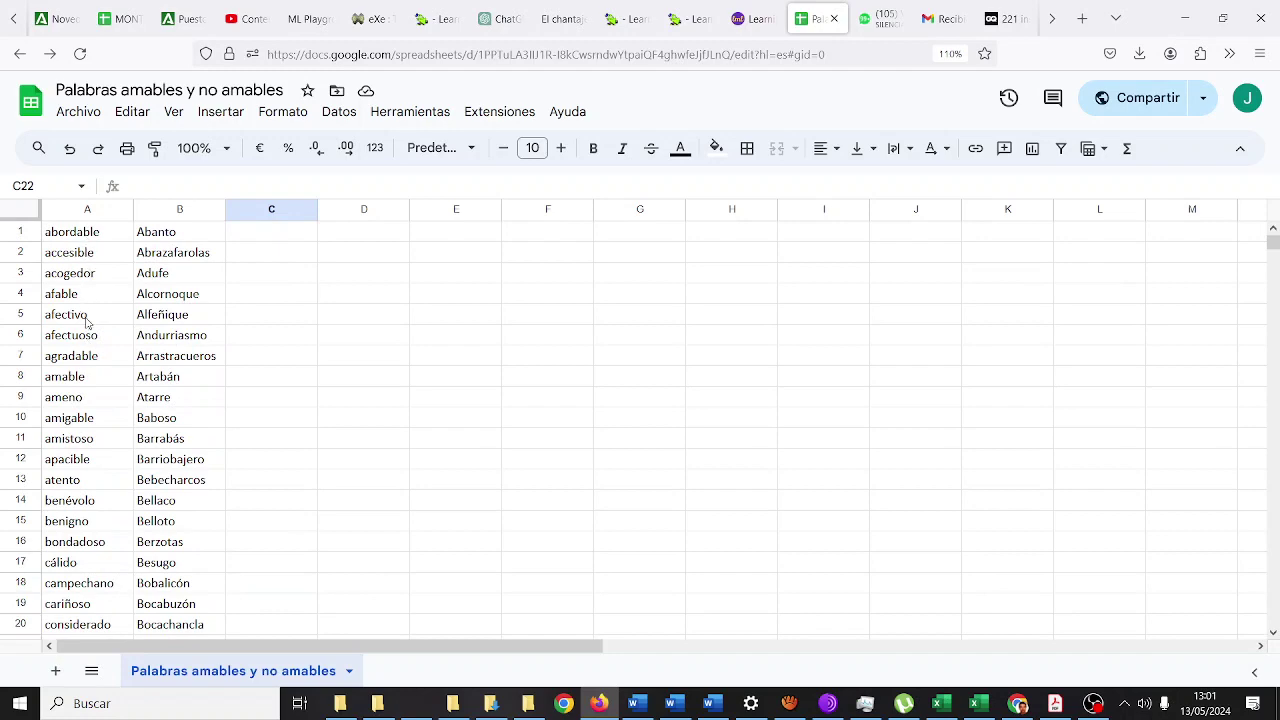
scroll(86, 331, "down", 20)
scroll(86, 331, "down", 2)
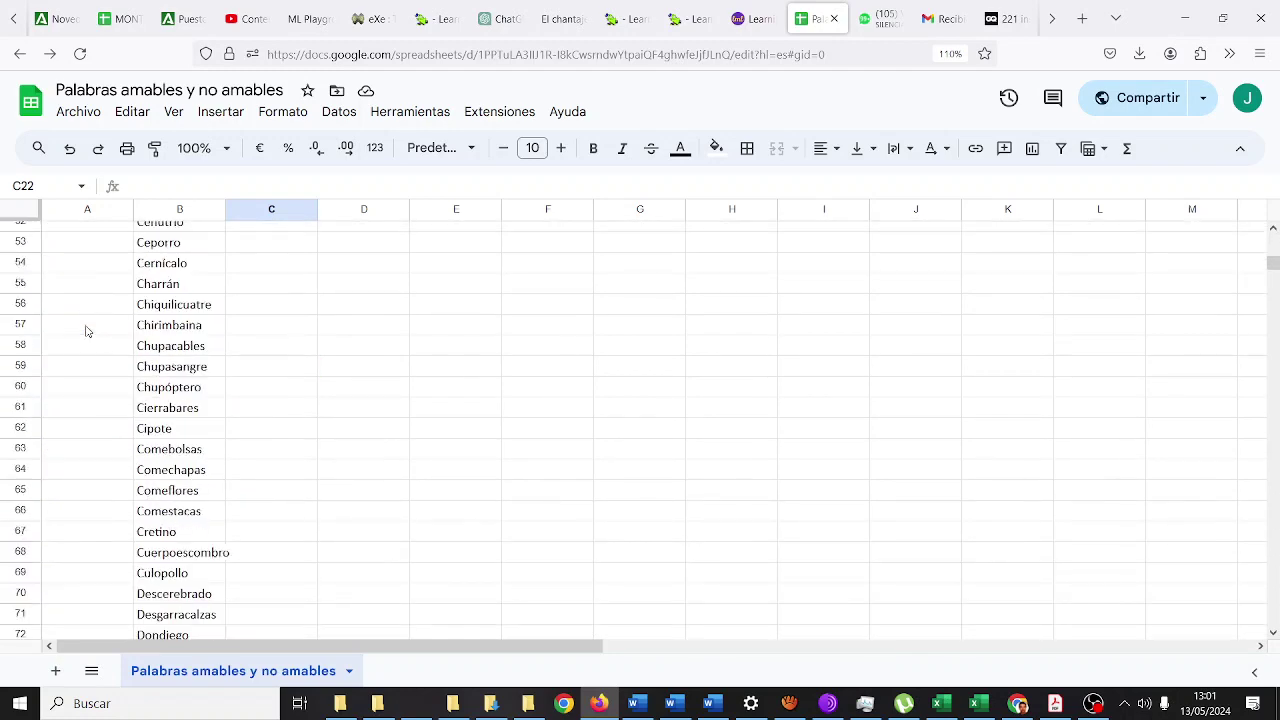
- Extend the kind-words list in column A with "guapo", "bello" and "apetecible" in cells A43 to A45
scroll(86, 331, "up", 3)
left_click(98, 368)
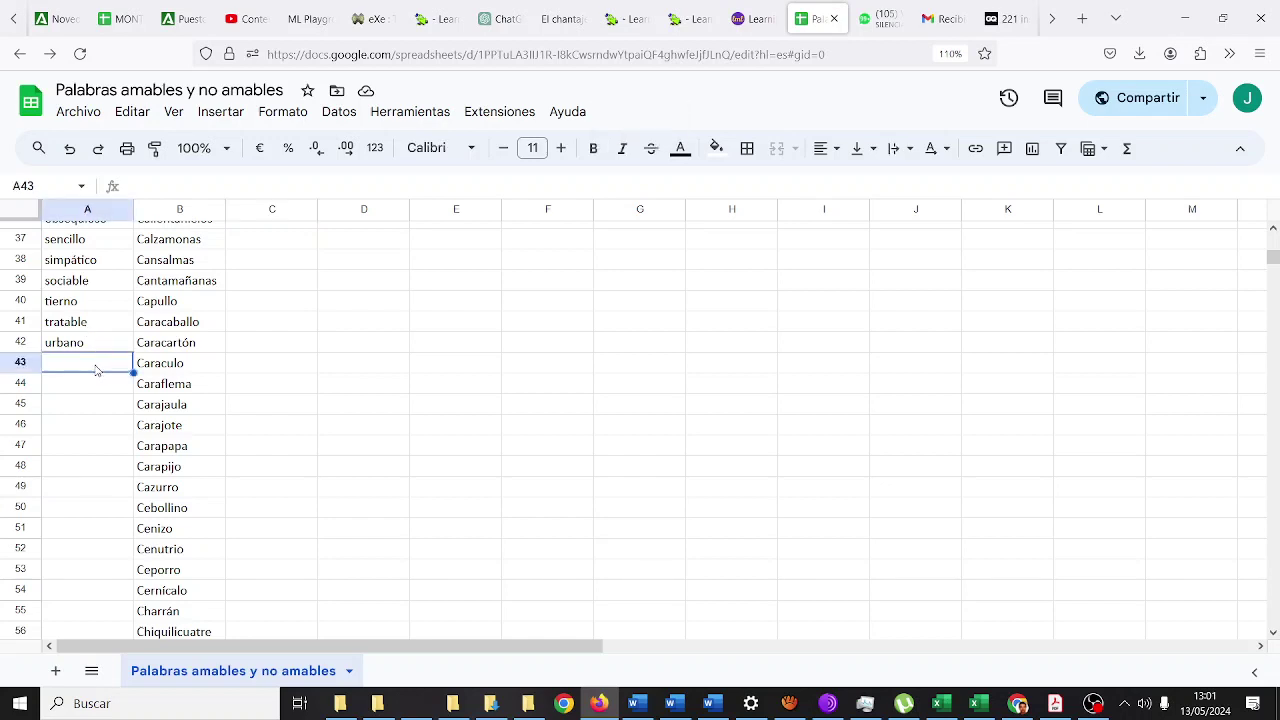
type("GUA")
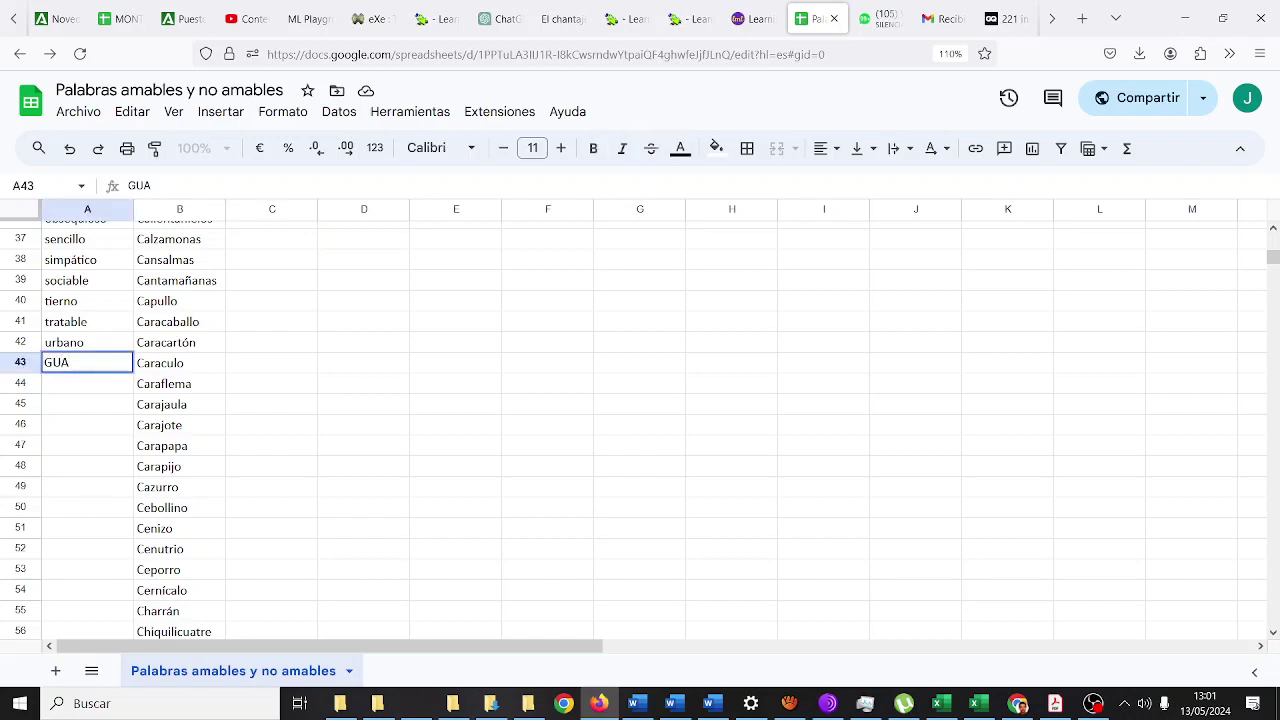
key("BackSpace")
key("BackSpace")
key("BackSpace")
type("guapo")
key("Return")
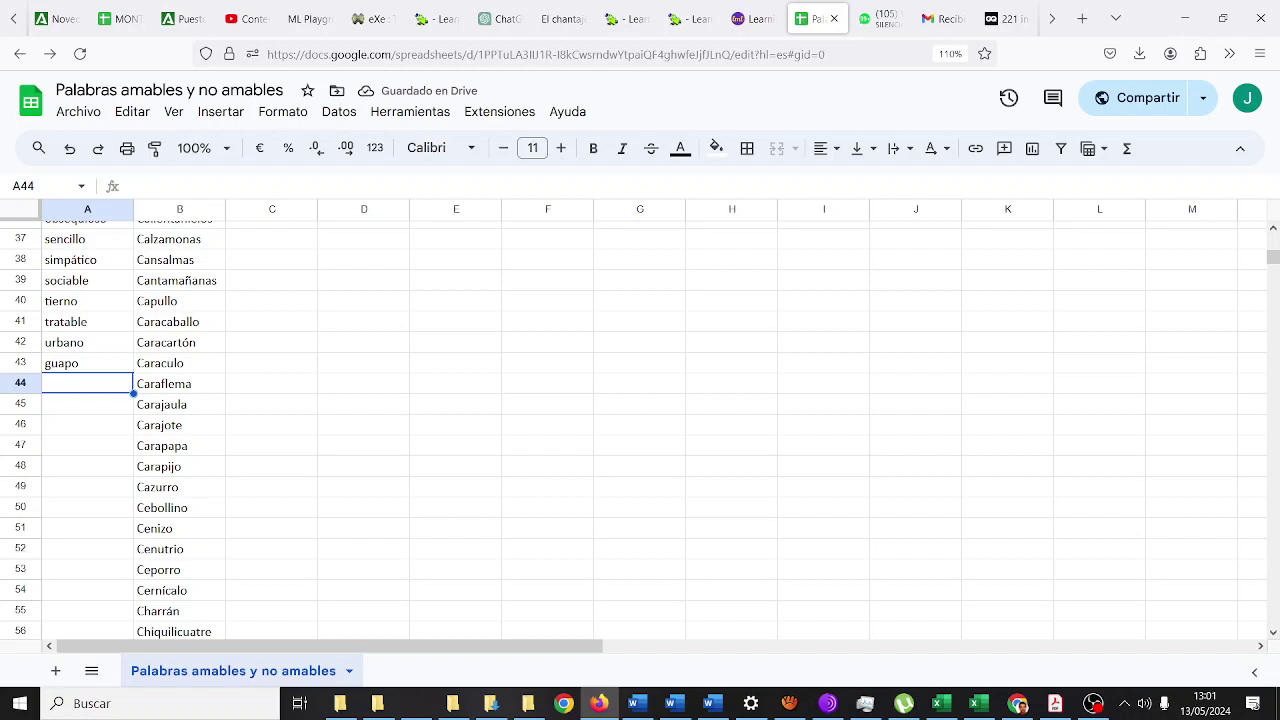
type("bello")
key("Return")
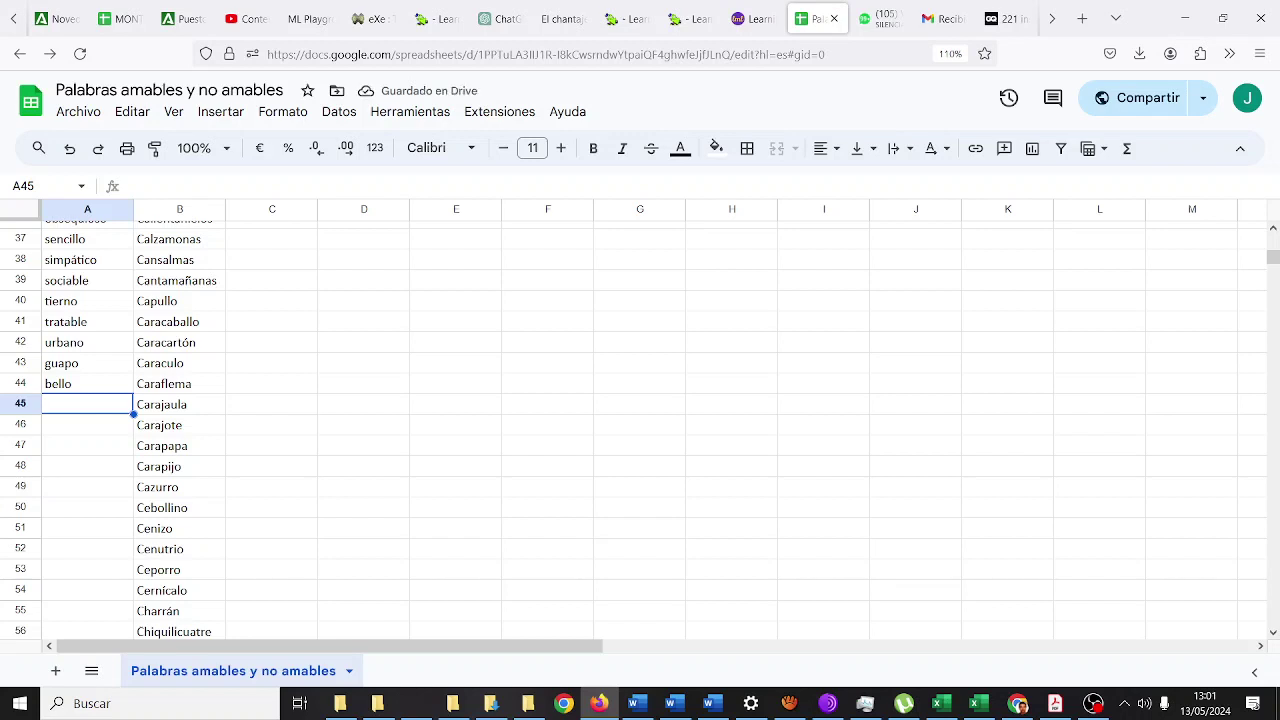
type("apetecible")
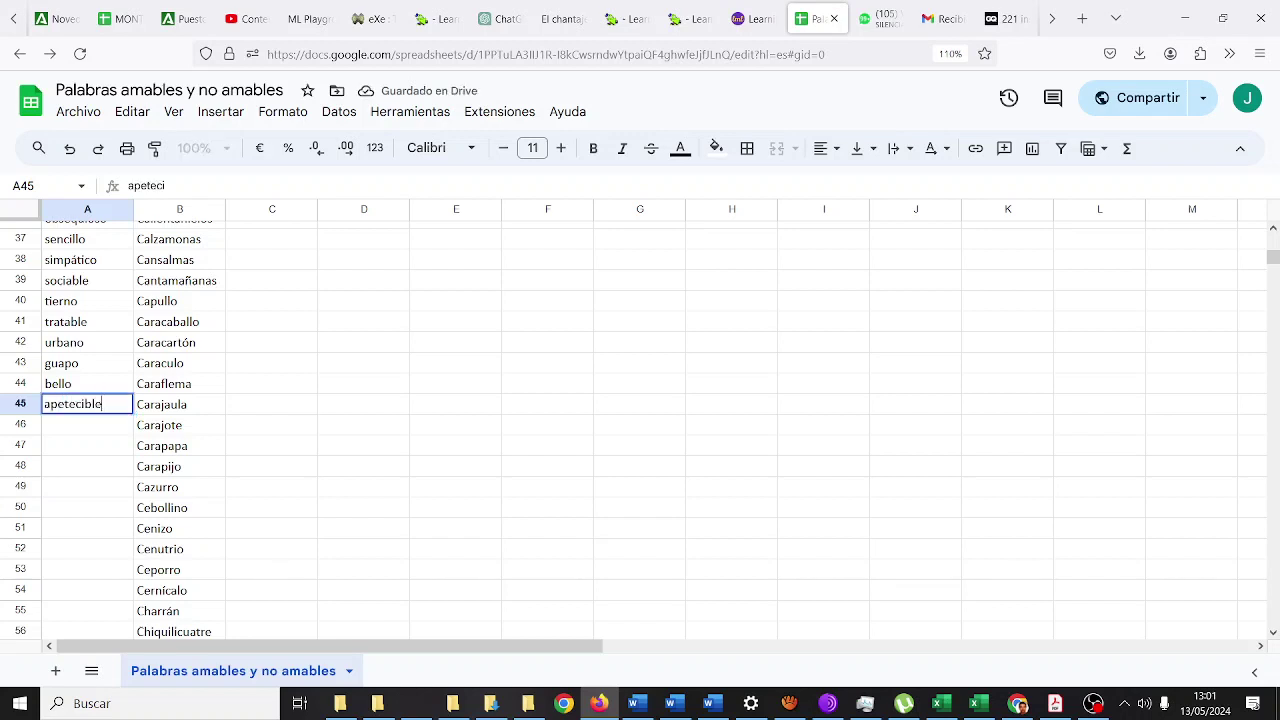
key("Return")
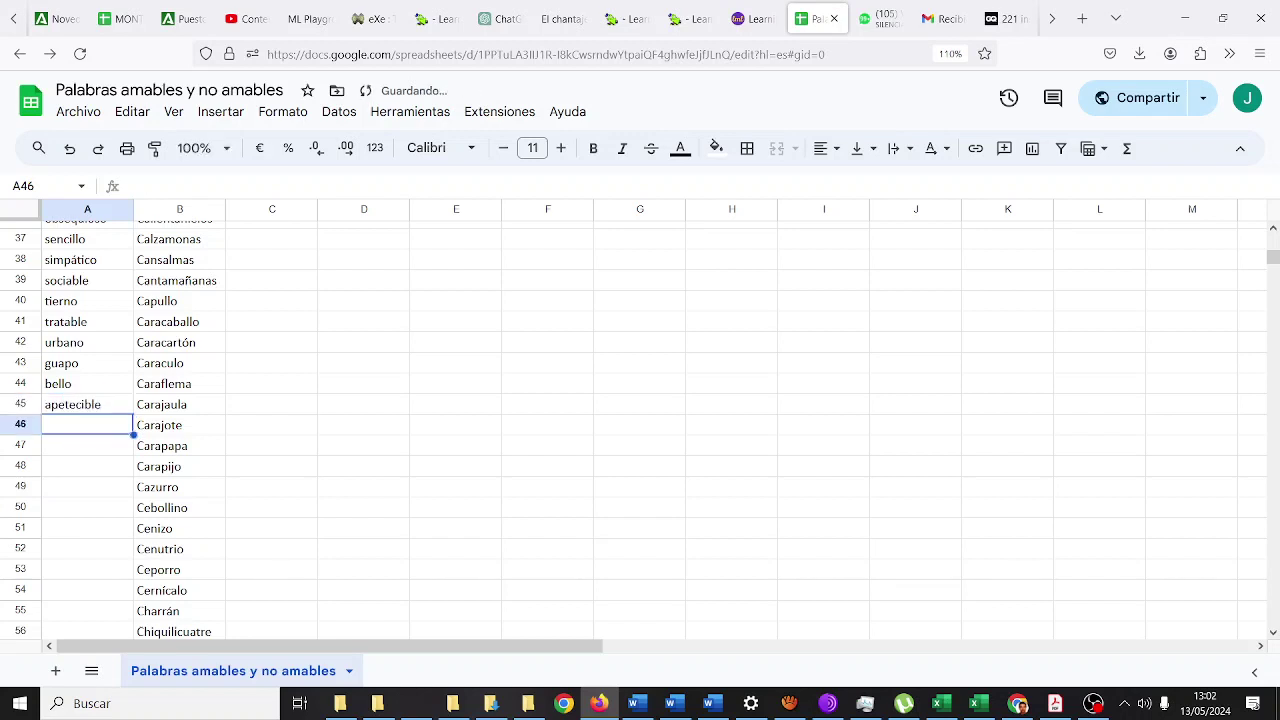
- Enter the kind words "amable", "precioso" and "alegre" in cells A46 to A48
type("amable")
key("Return")
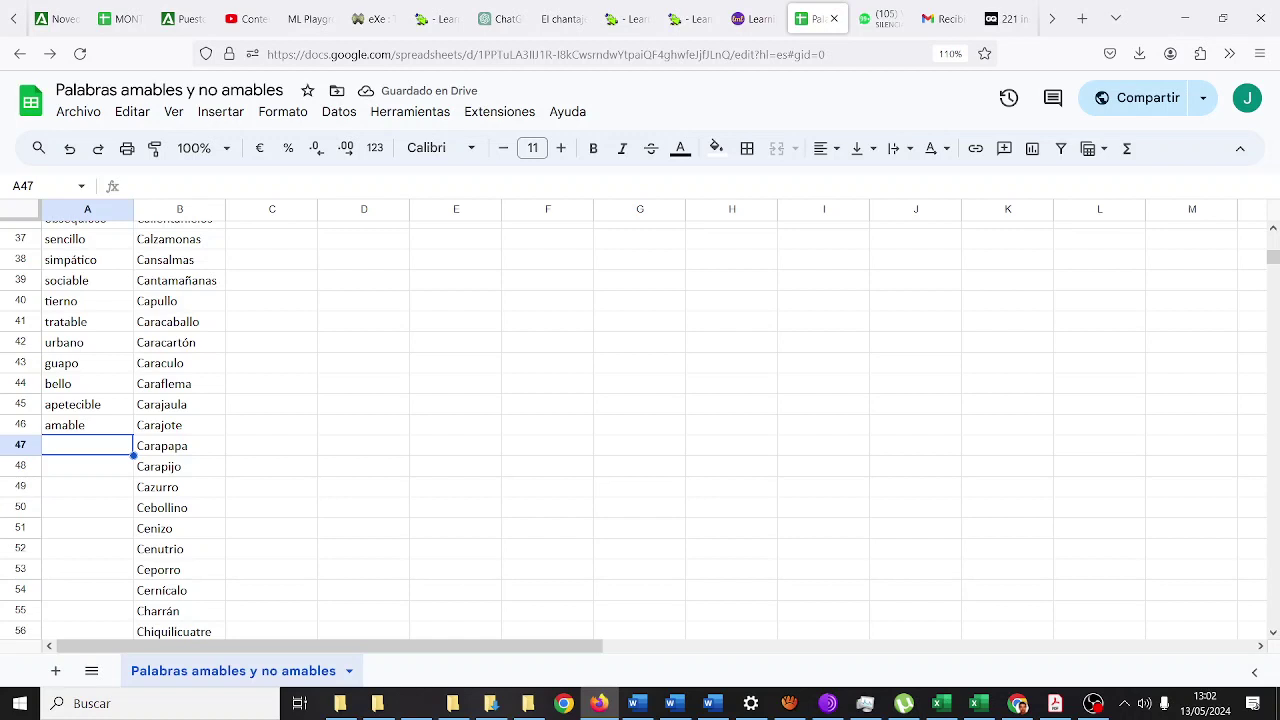
type("precioso")
key("Return")
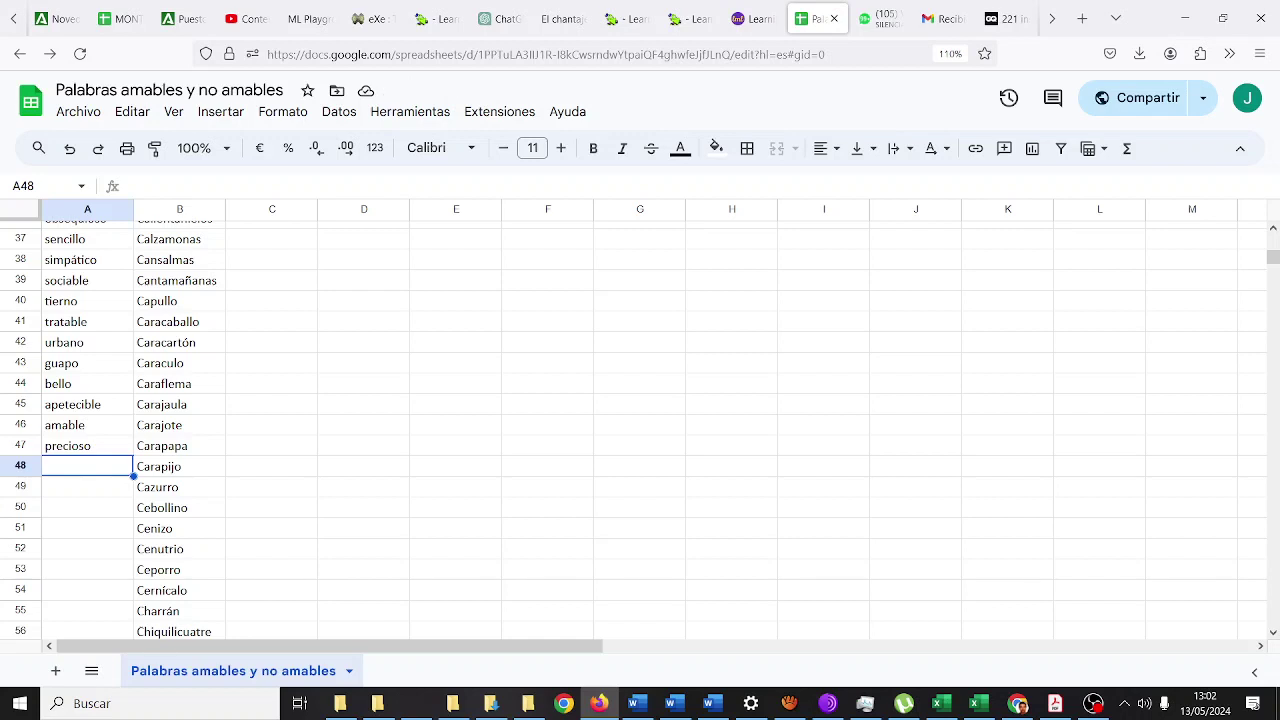
type("alegre")
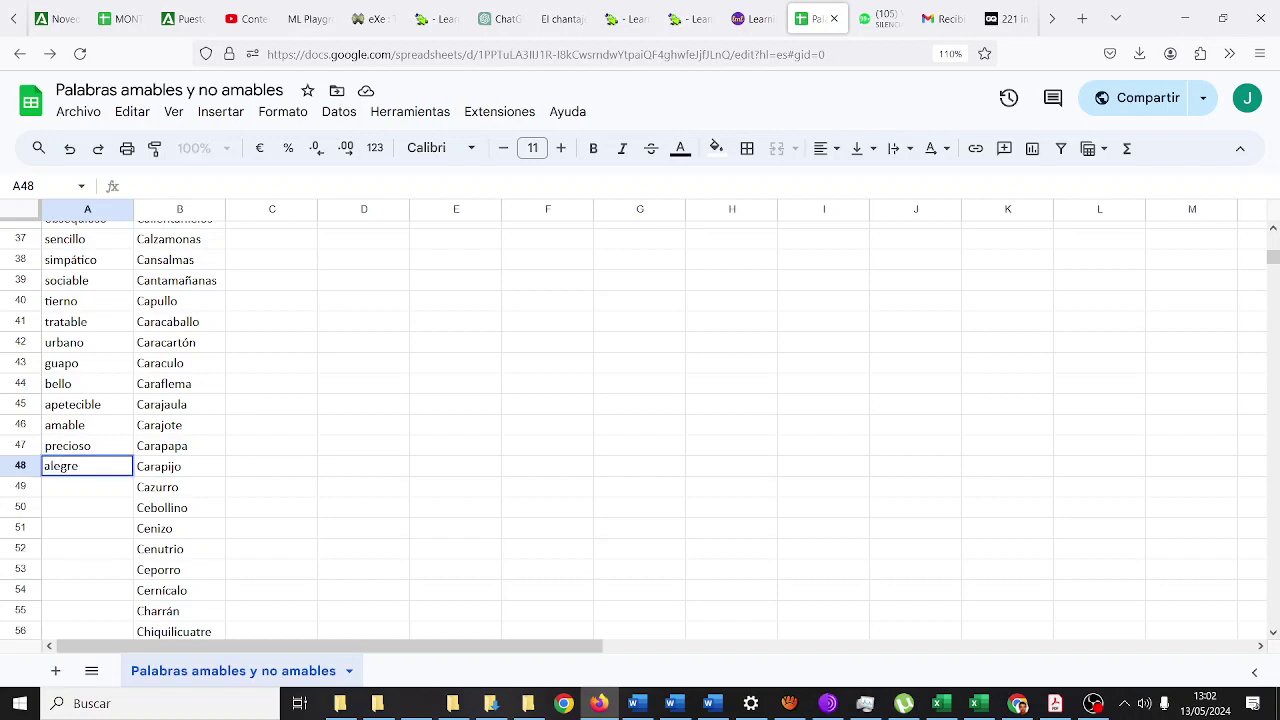
key("Return")
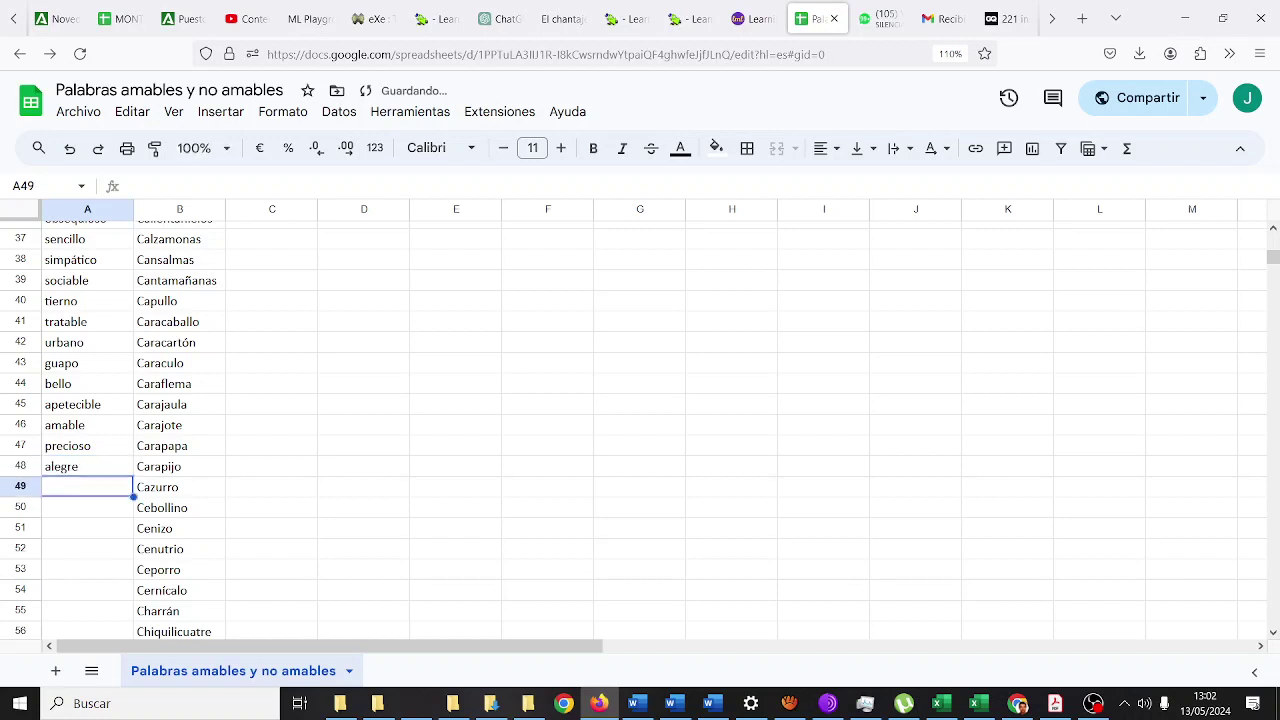
- Enter the kind words "feliz", "deportista" and "amigable" in cells A49 to A51
type("feliz")
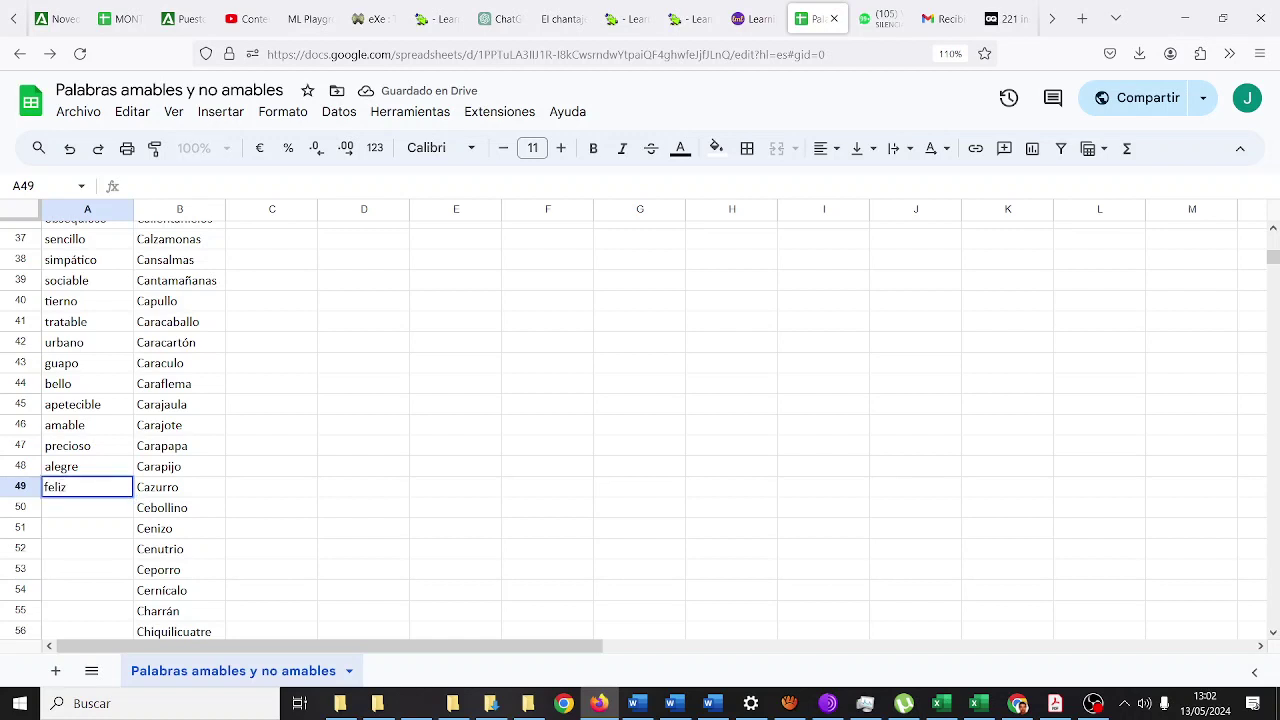
key("Return")
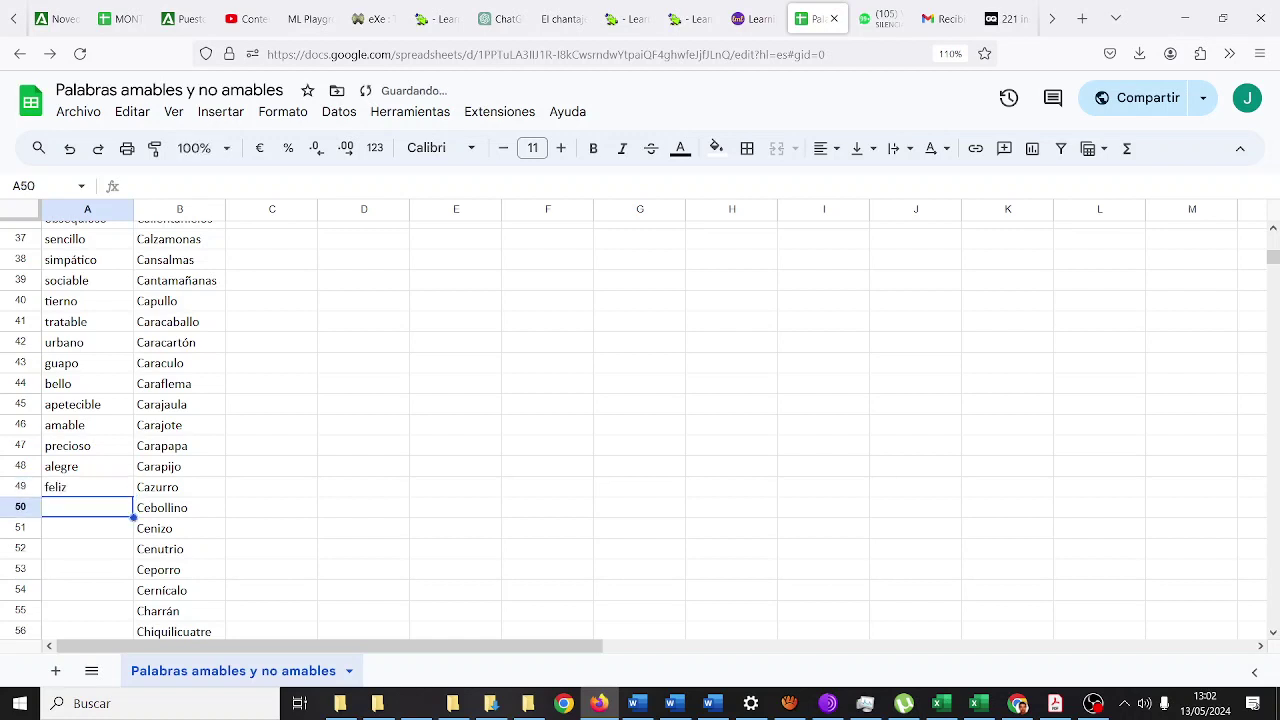
type("deportista")
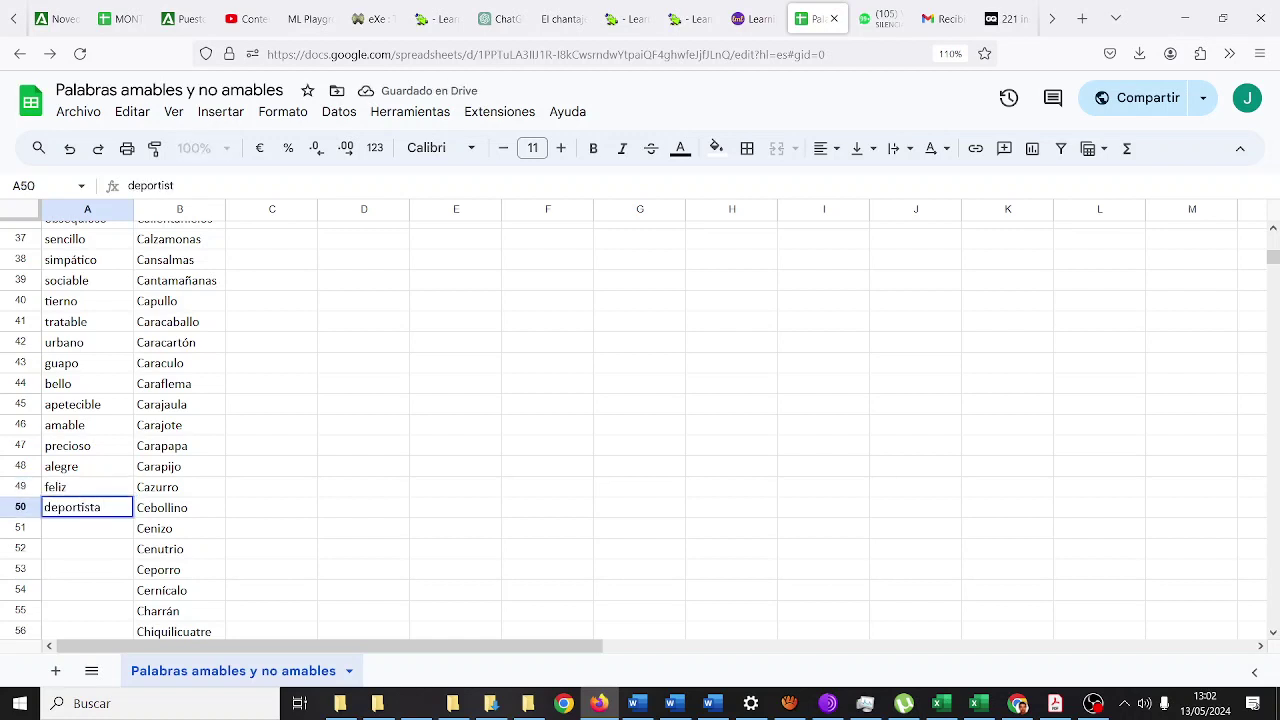
key("Return")
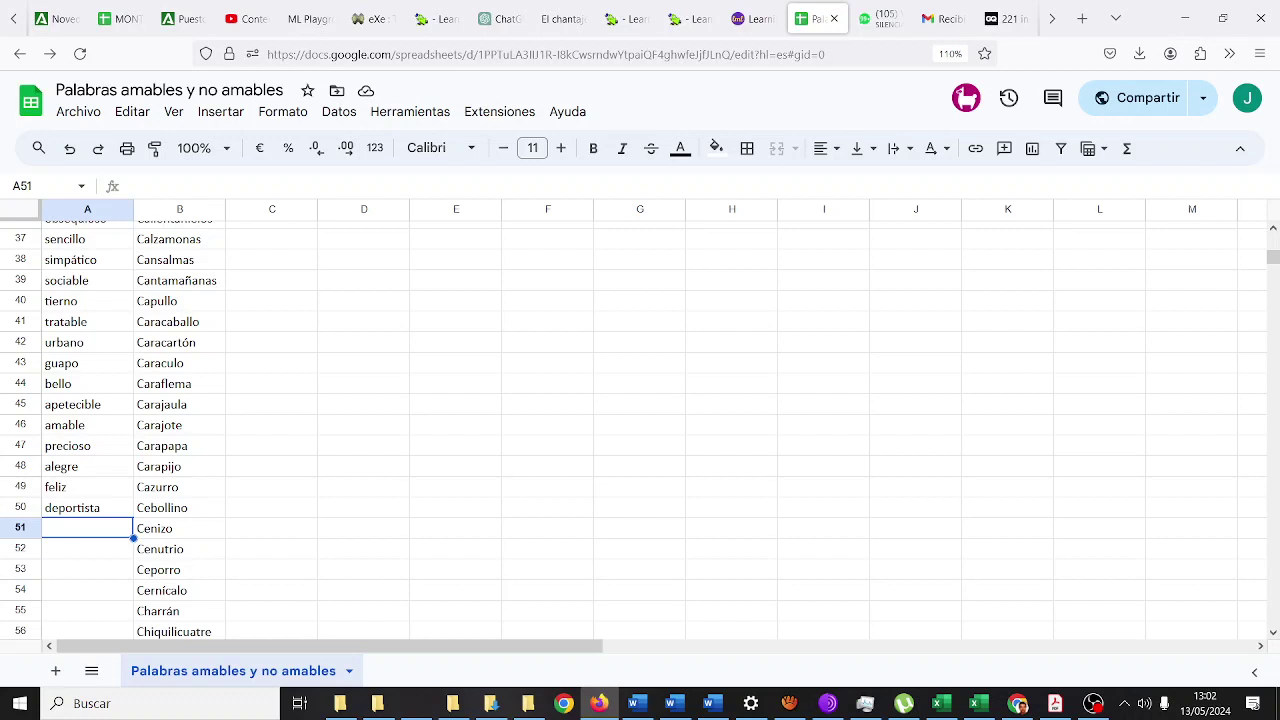
type("amigable")
key("Return")
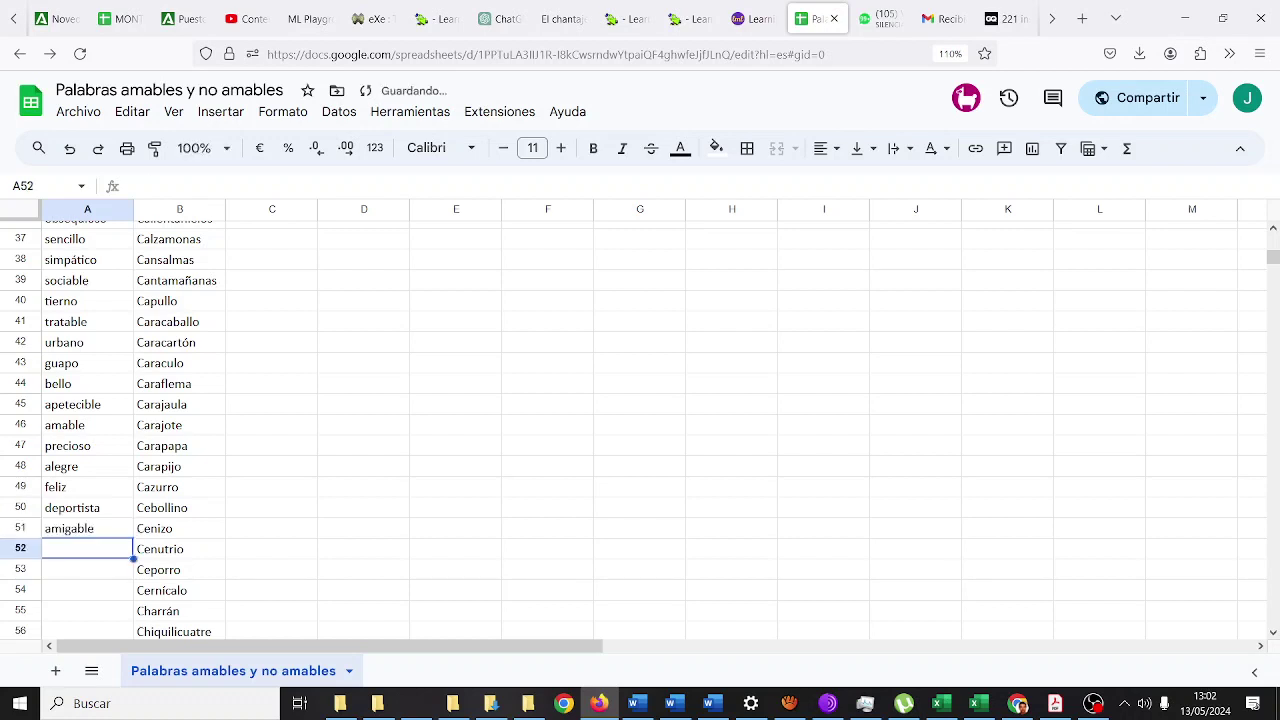
- Enter the kind words "positivo", "simpático" and "perfecto" in cells A52 to A54
type("positivo")
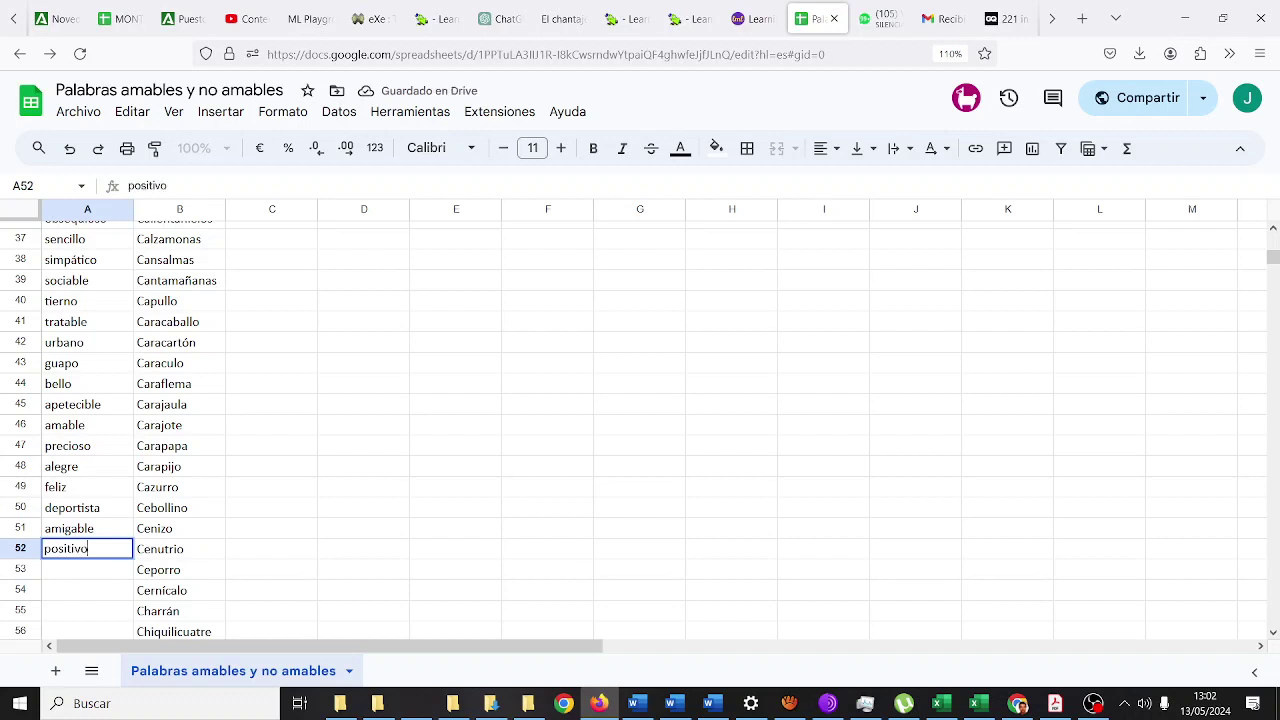
key("Return")
type("simpático")
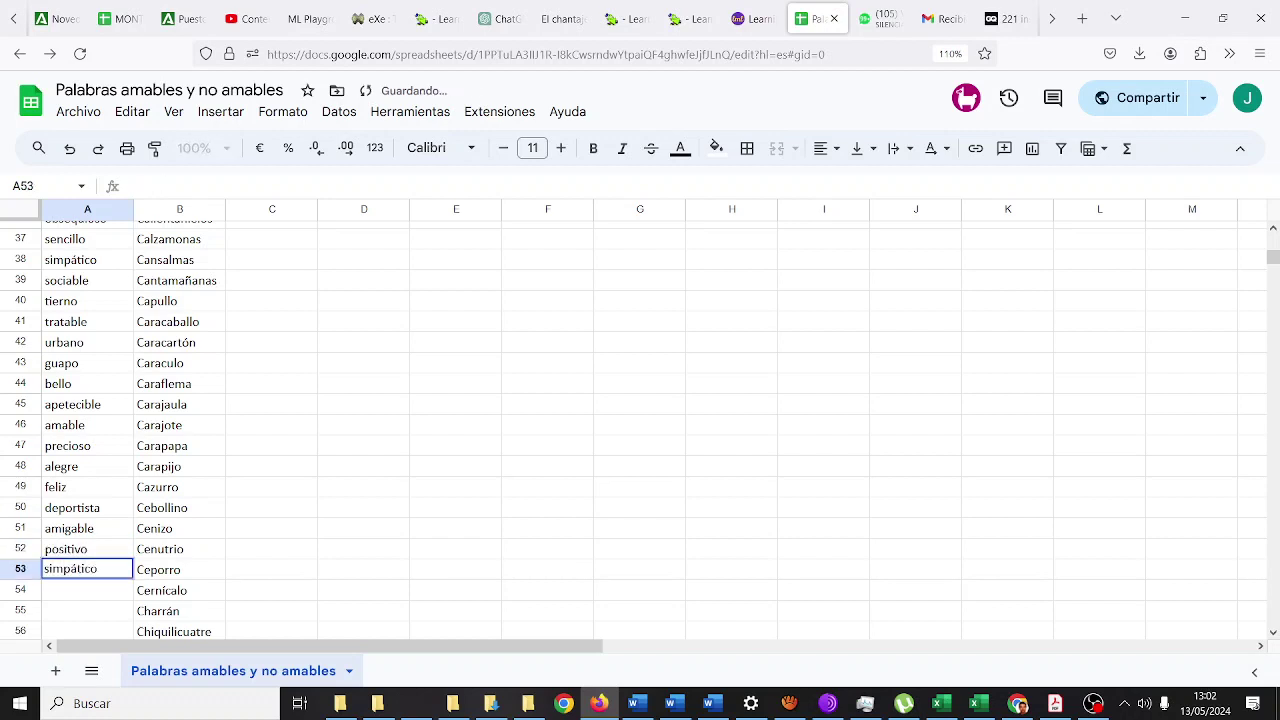
key("Return")
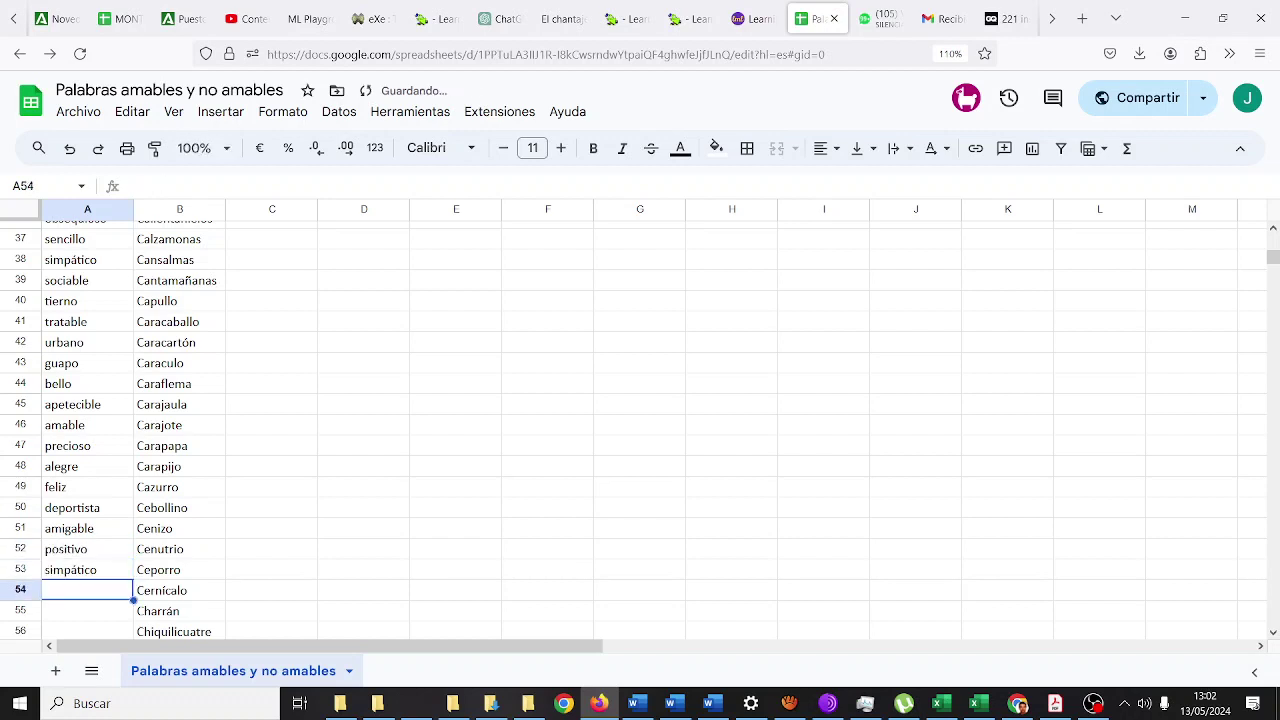
type("perfecto")
key("Return")
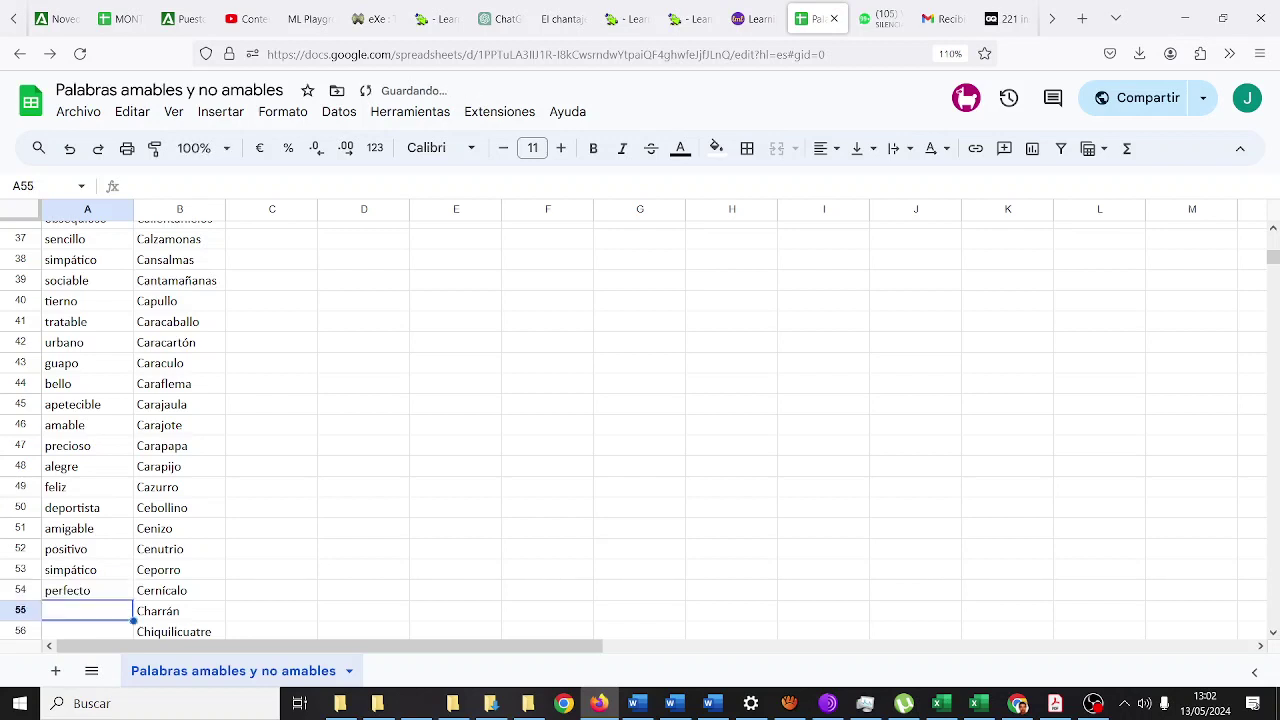
- Enter the kind words "honesto", "empático" and "bombón" in cells A55 to A57
type("honesto")
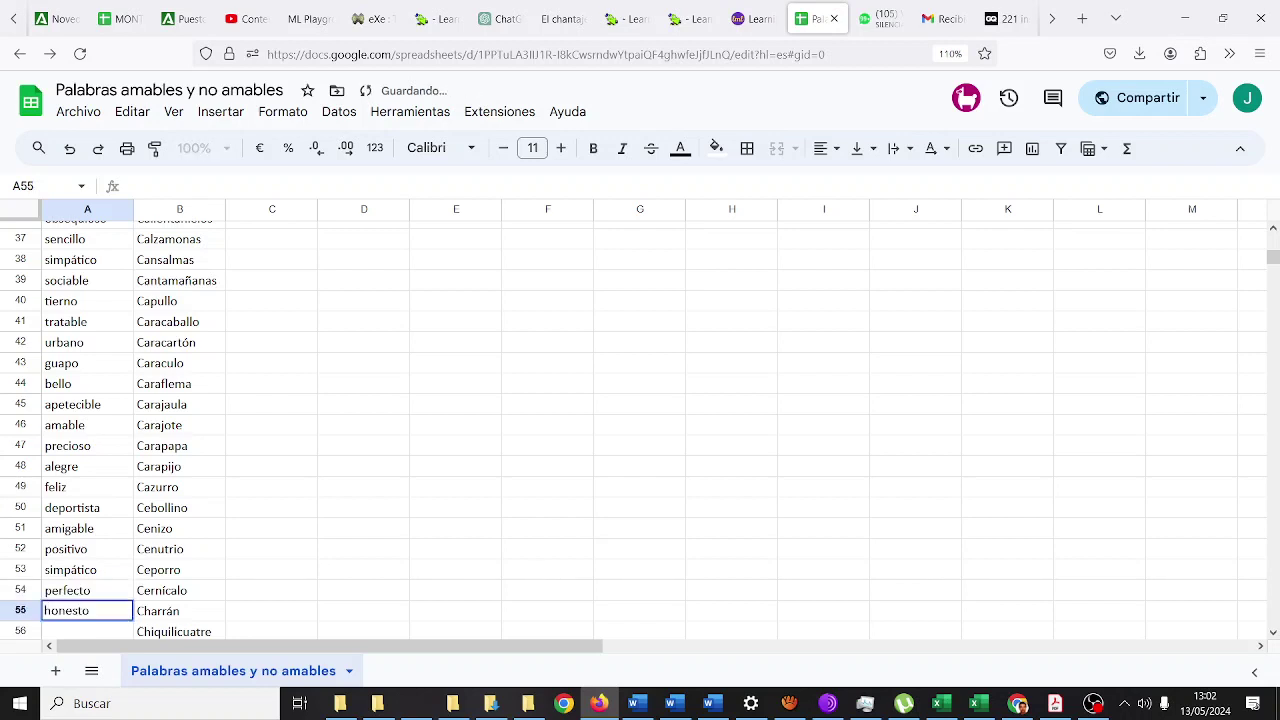
key("Return")
type("empático")
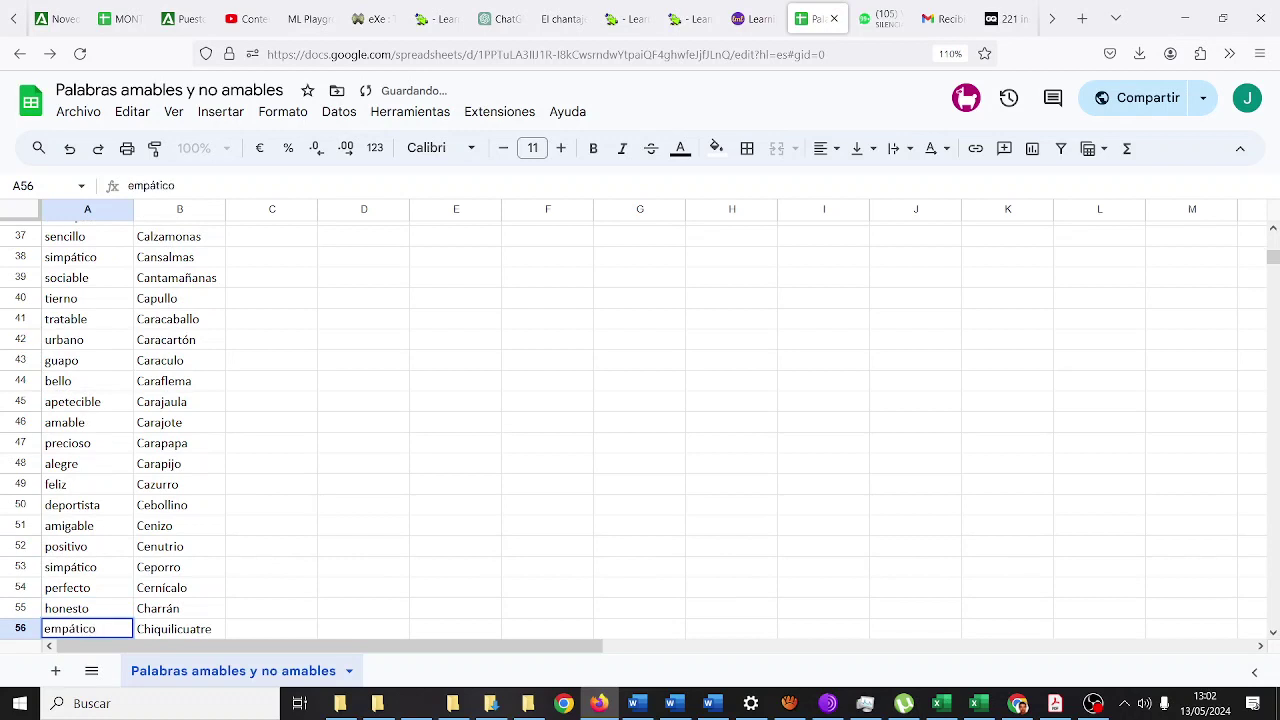
key("Return")
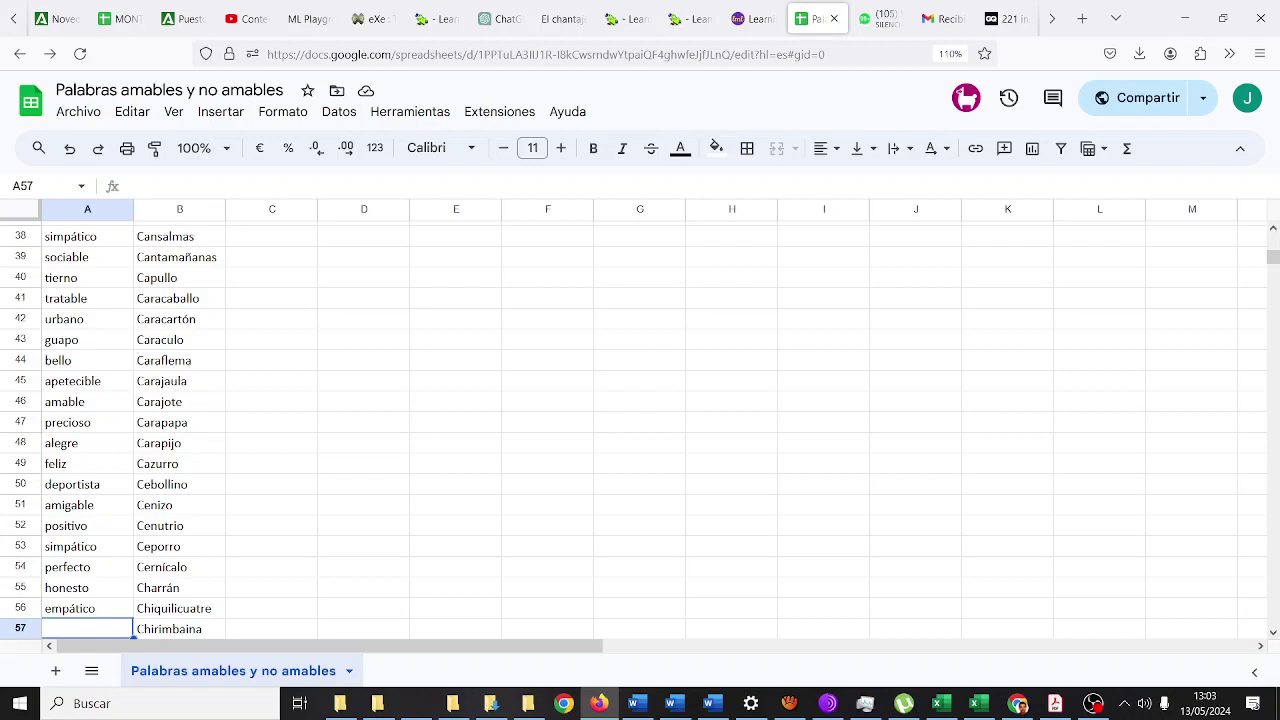
type("bombón")
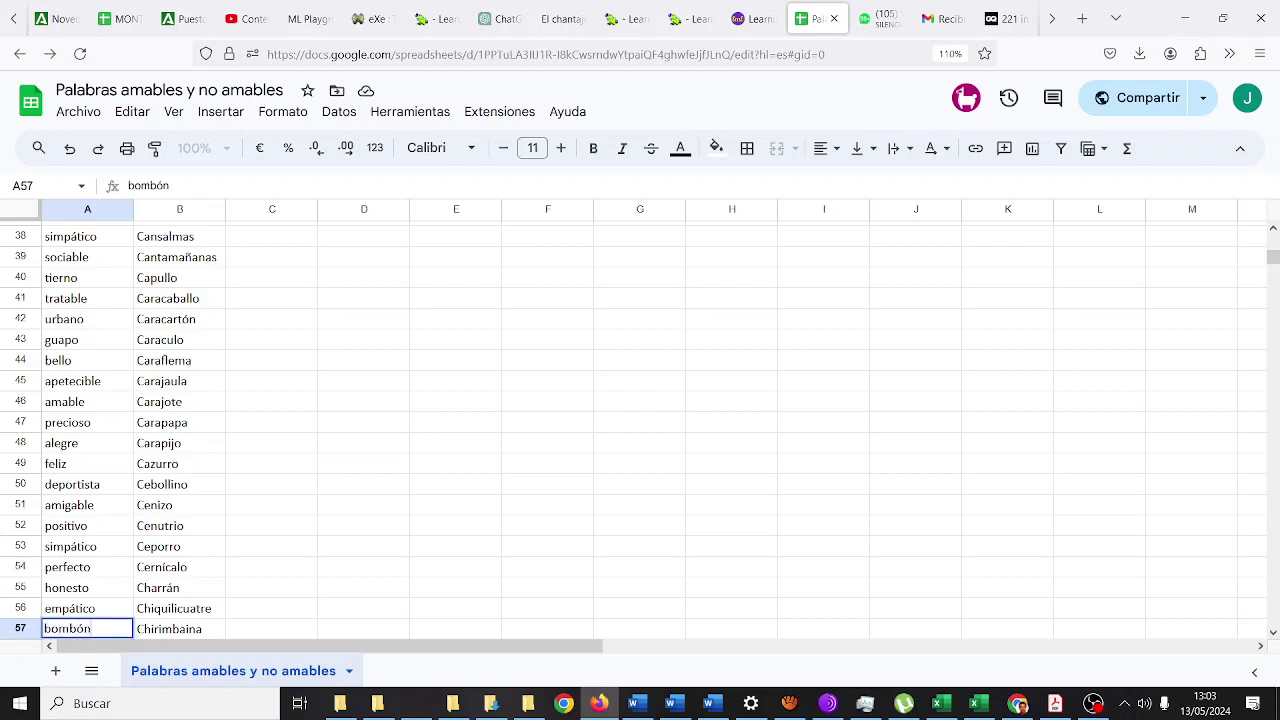
key("Return")
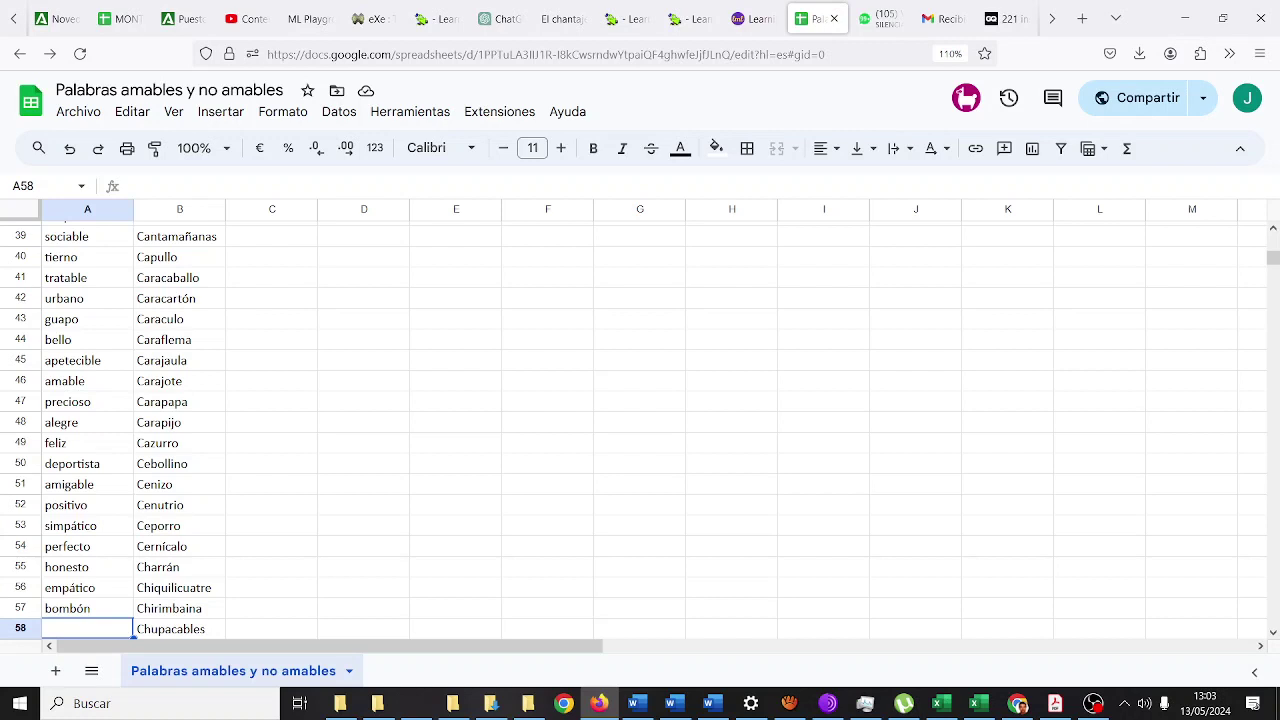
- Enter the kind words "tesoro", "cariñoso" and "angelical" in cells A58 to A60
type("tesoro")
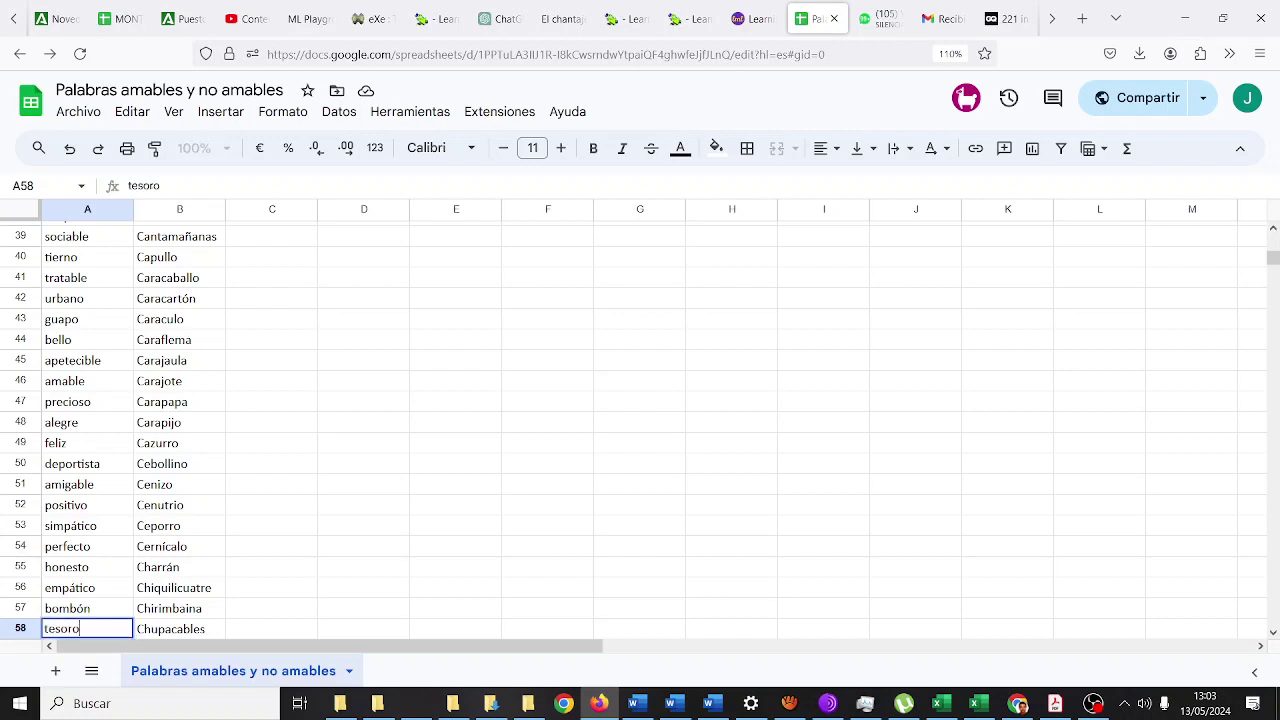
key("Return")
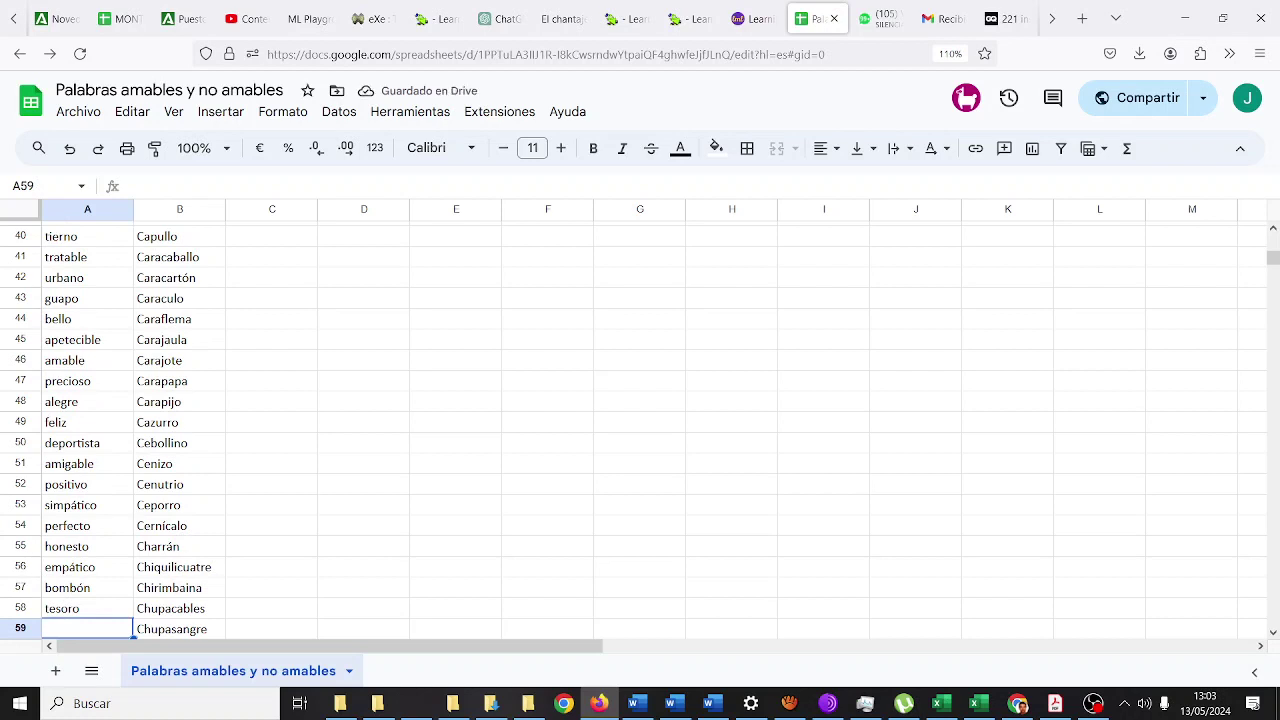
type("cariñoso")
key("Return")
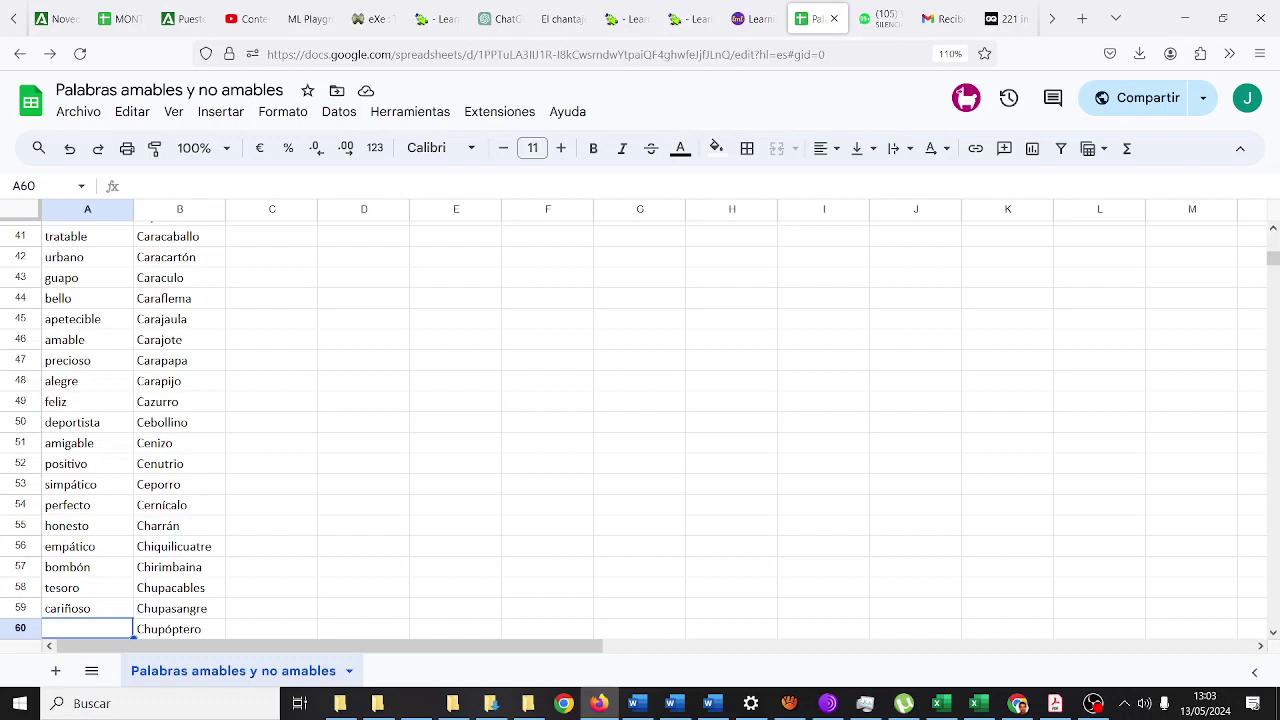
type("angelical")
key("Return")
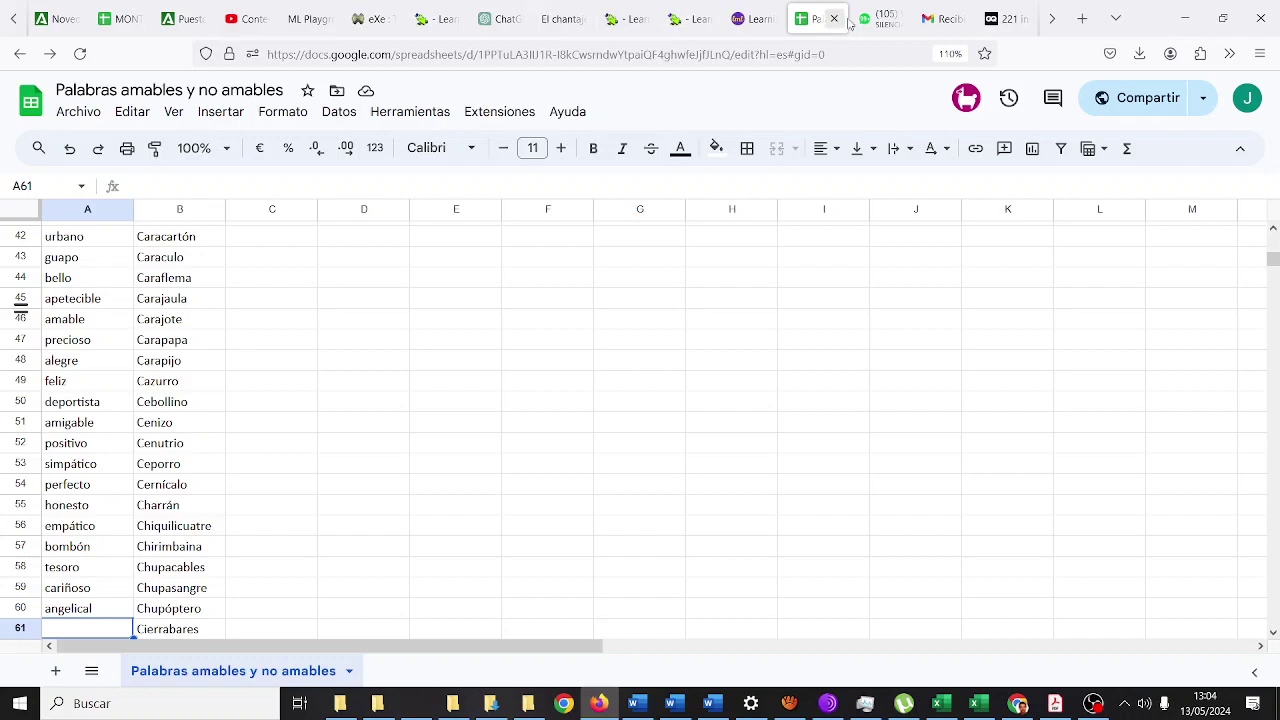
- Switch to the LearningML text editor and add two text classes labelled "Bueno" and "Malo"
left_click(740, 20)
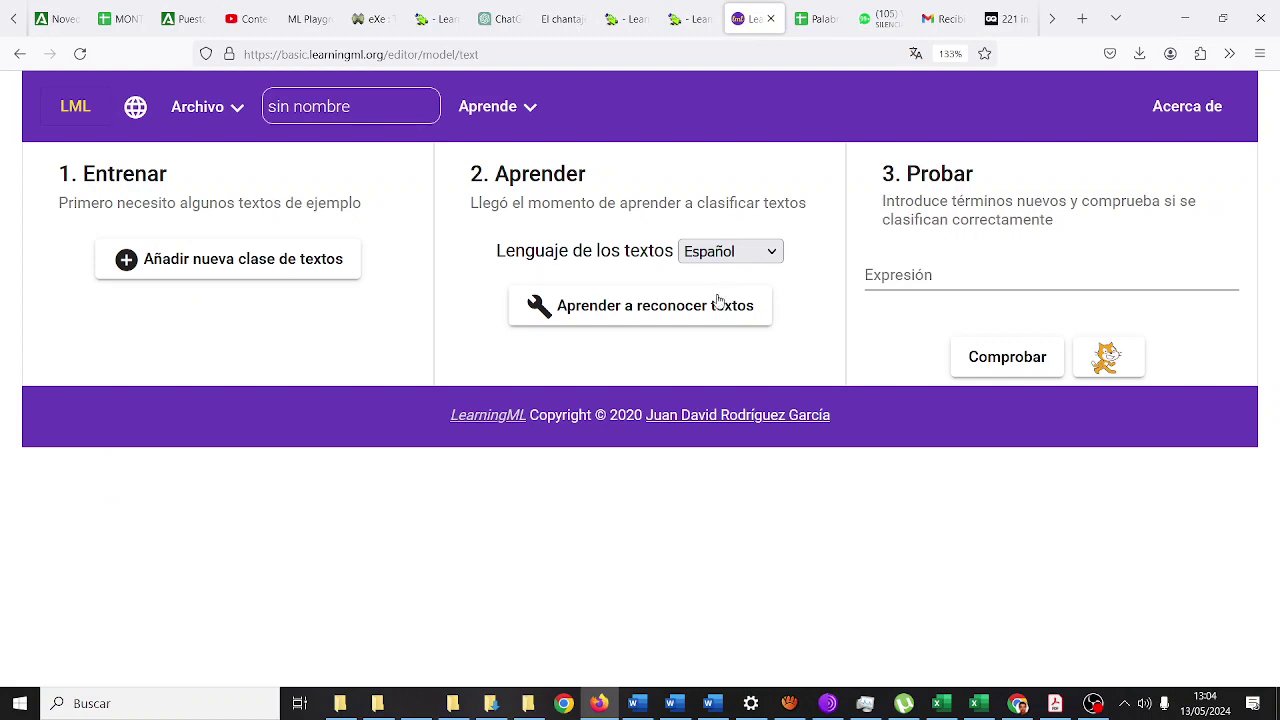
left_click(250, 258)
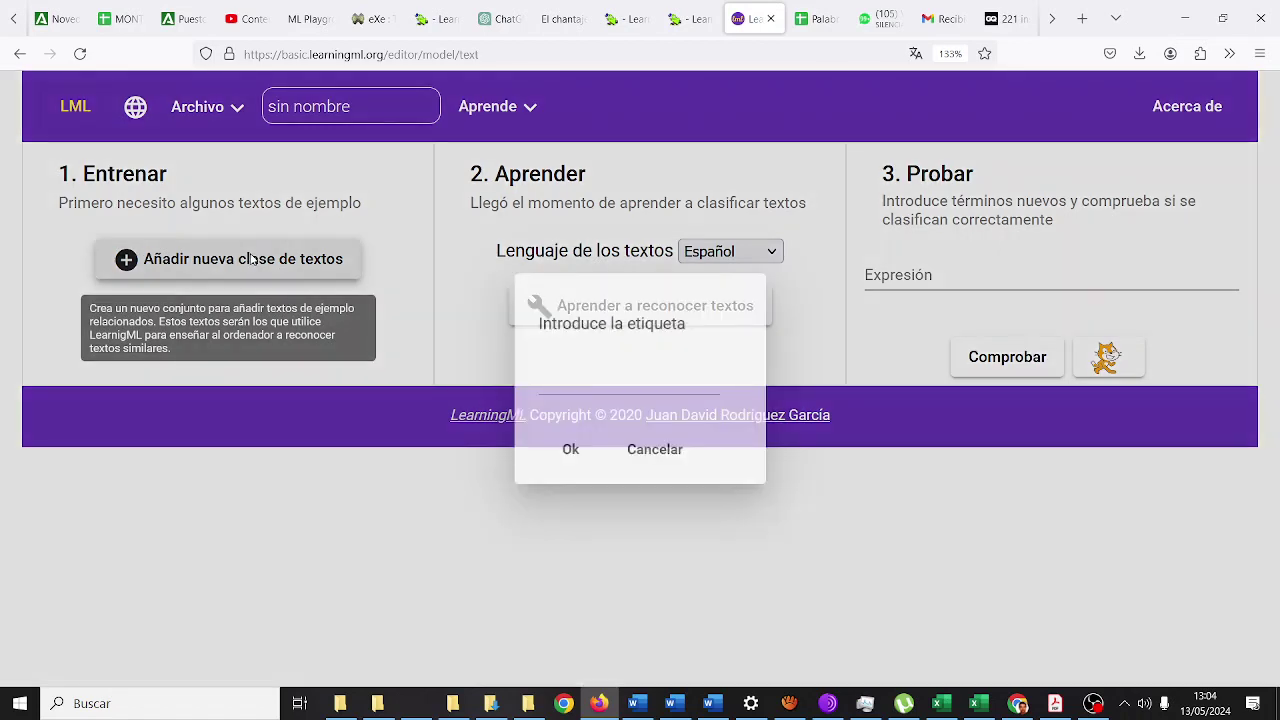
type("Bueno")
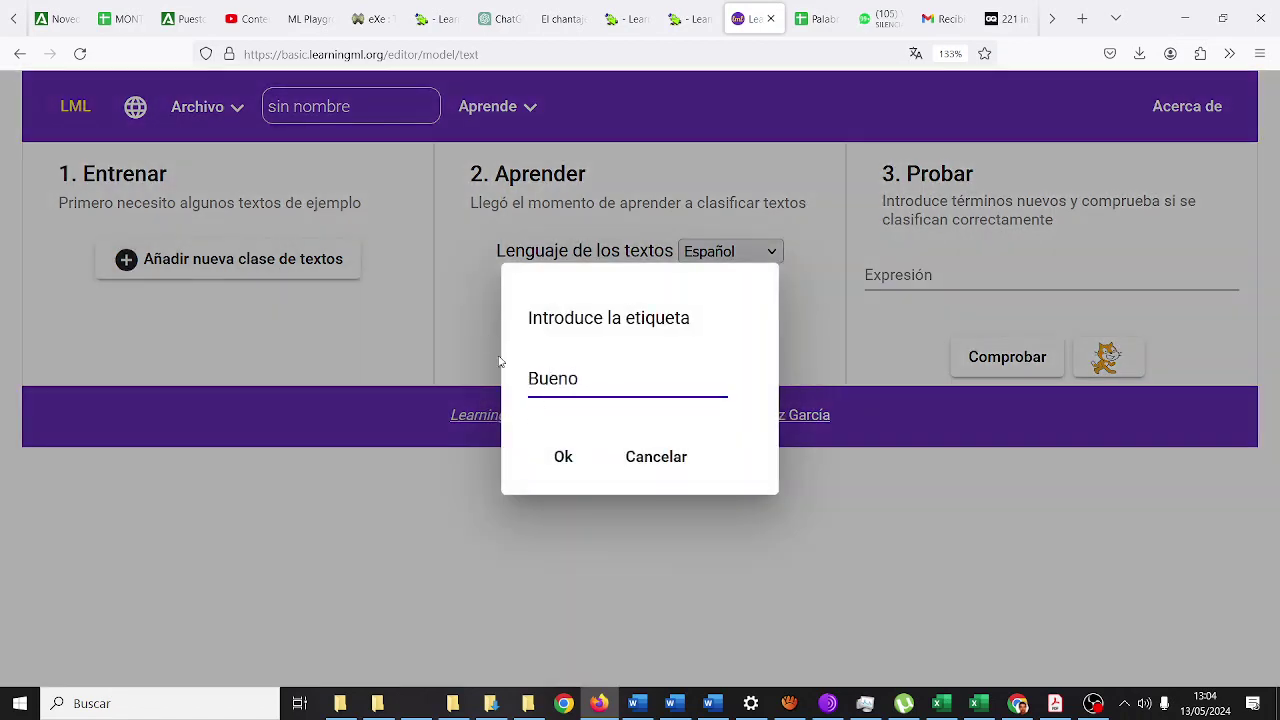
left_click(563, 457)
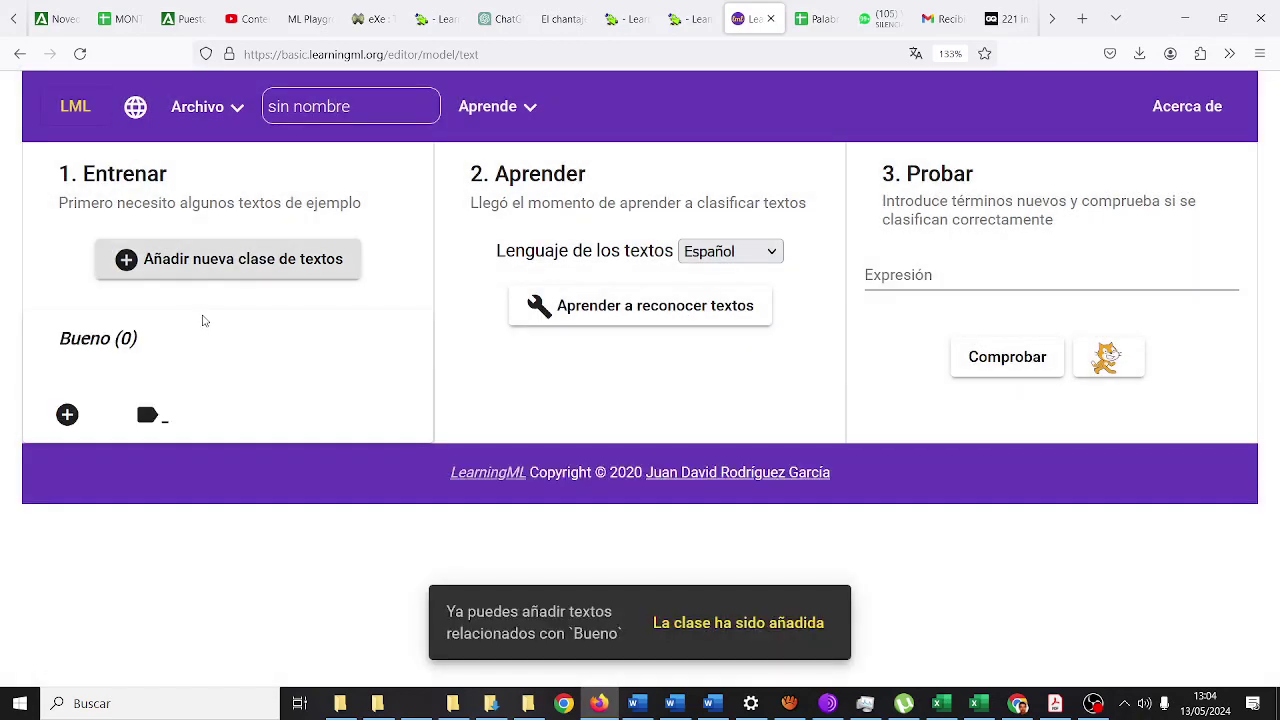
left_click(222, 270)
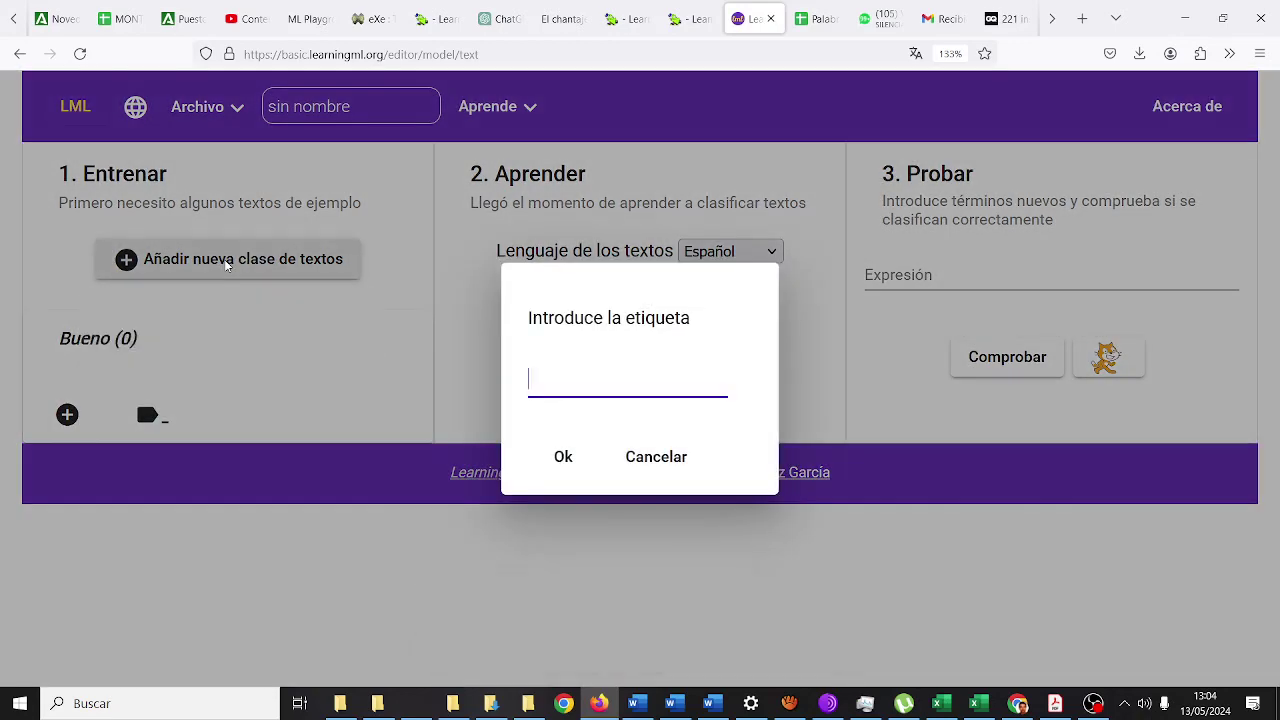
type("Malo")
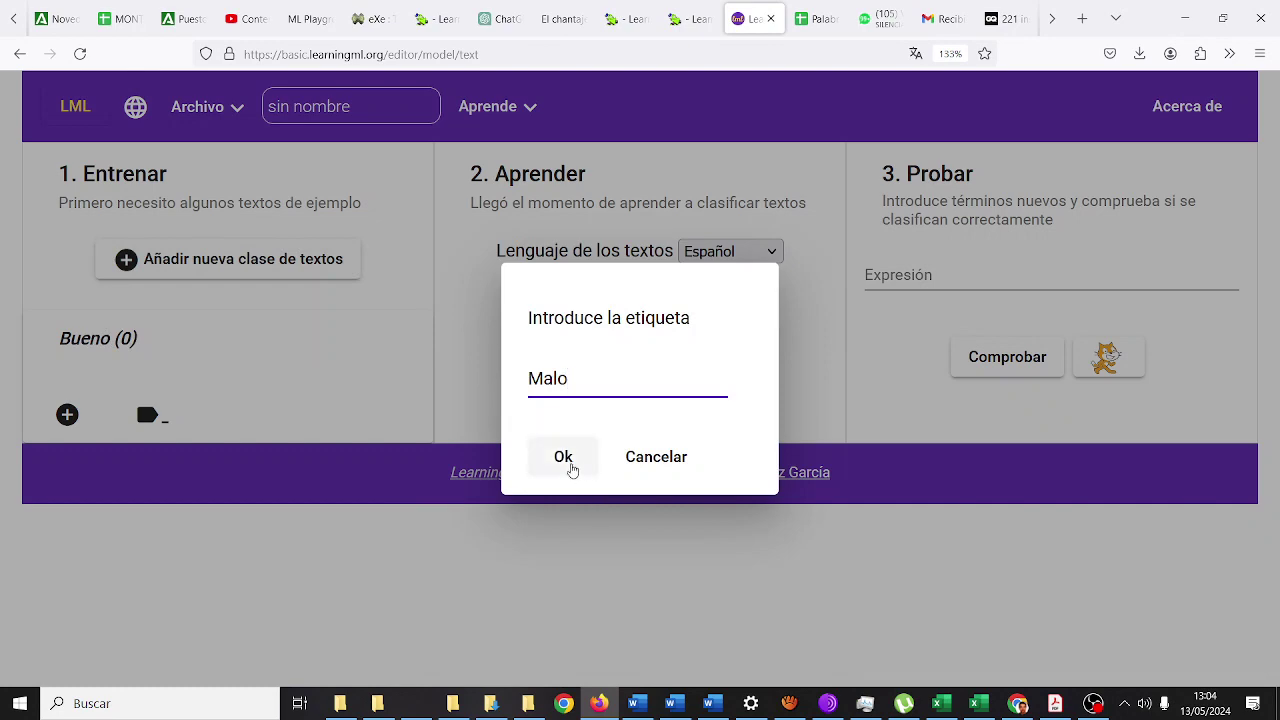
left_click(568, 462)
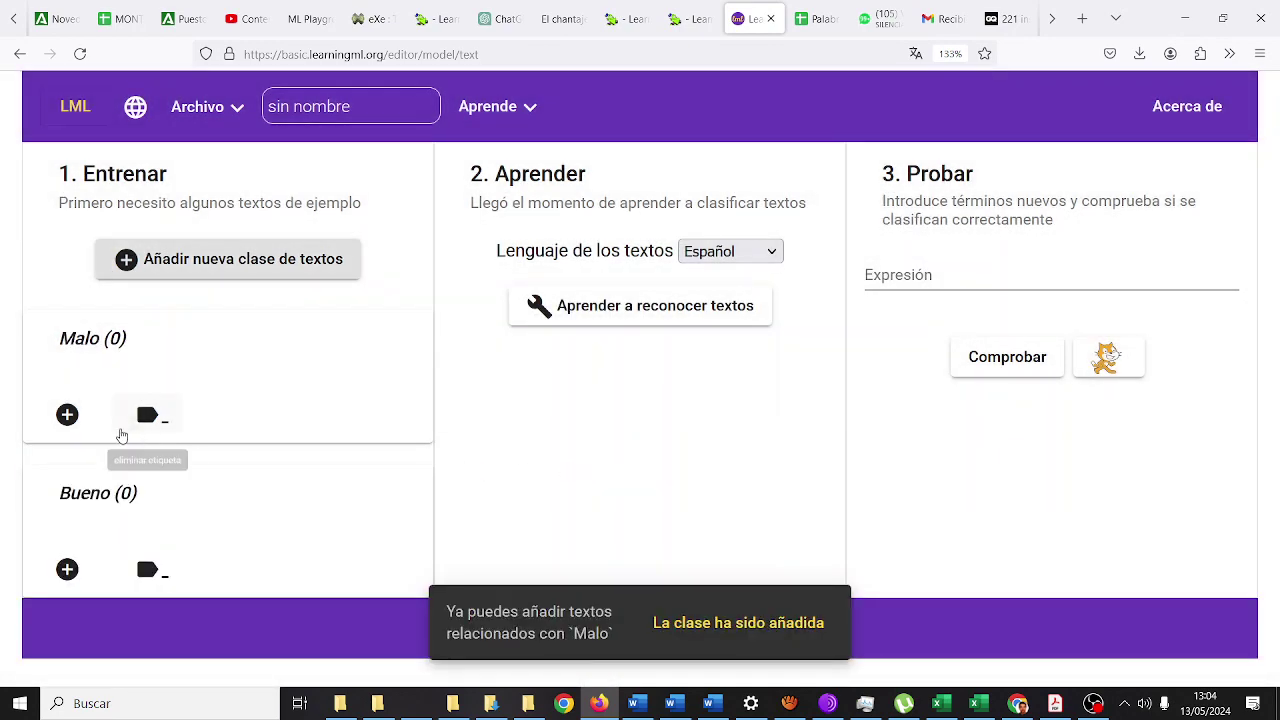
- Review the word lists in the spreadsheet and add "guapo" as an example text to the Bueno class in LearningML
left_click(66, 569)
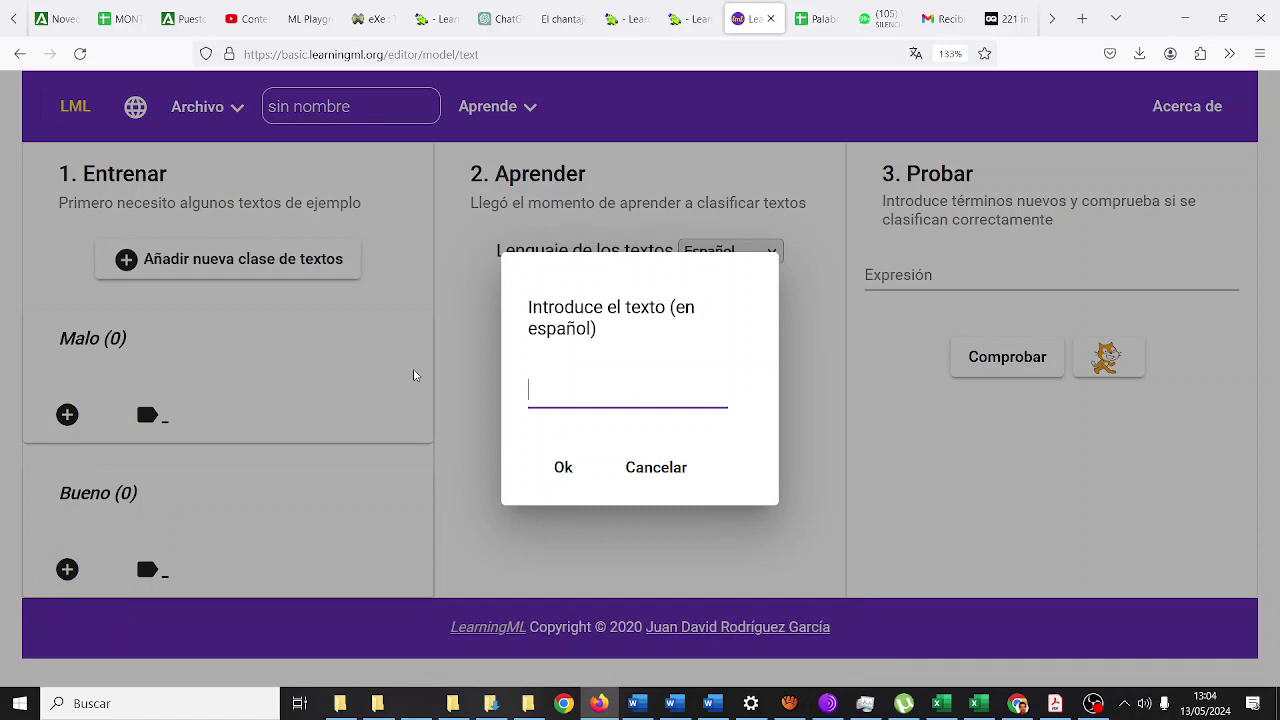
left_click(815, 20)
scroll(368, 421, "up", 10)
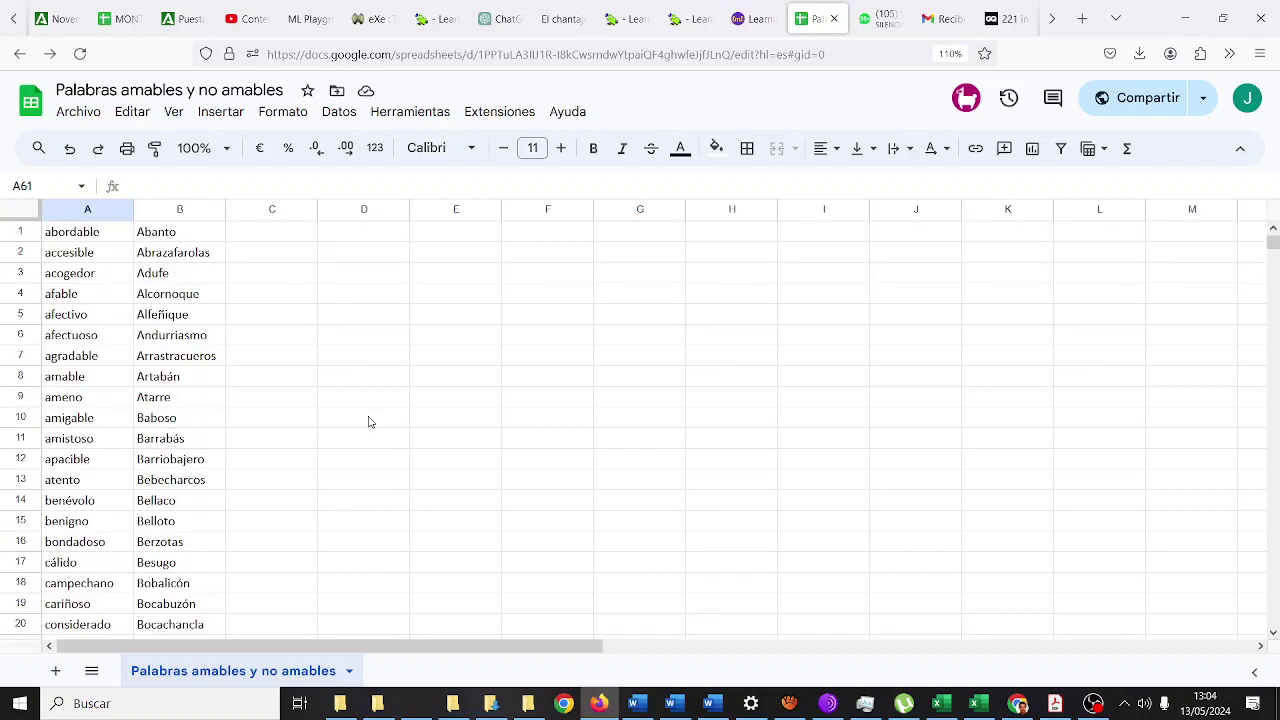
scroll(222, 455, "down", 8)
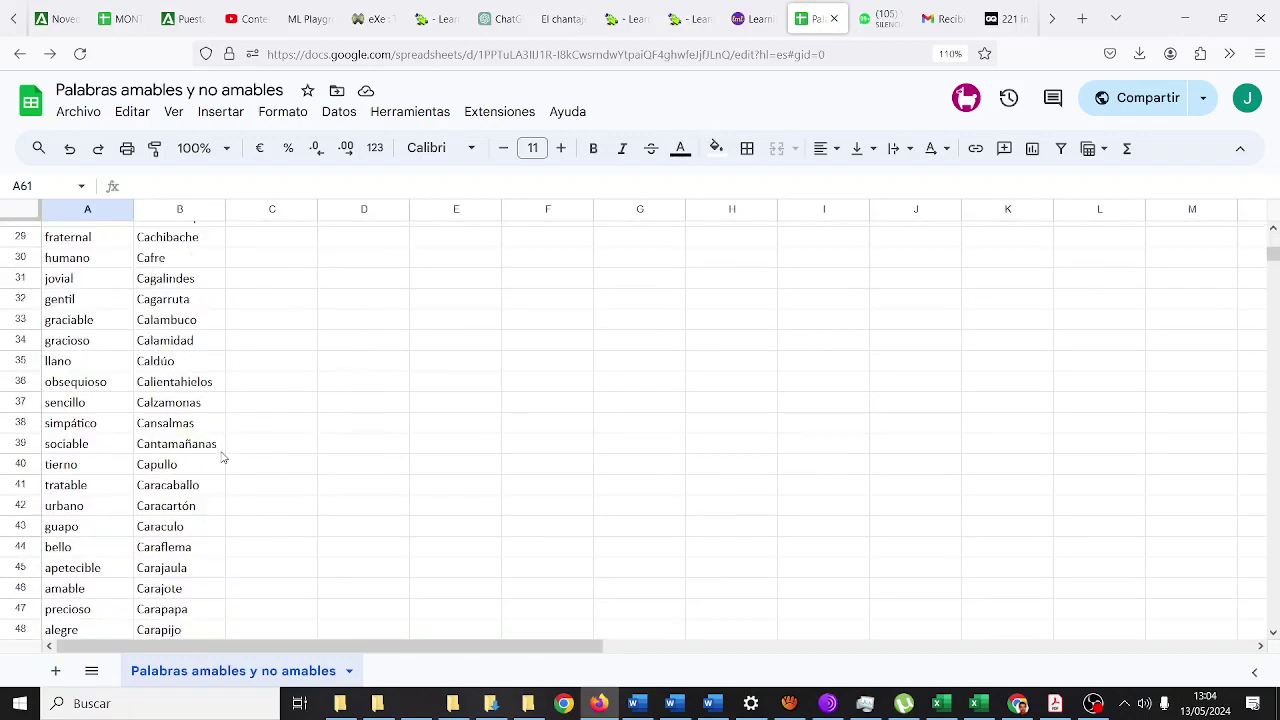
scroll(224, 457, "down", 2)
scroll(223, 457, "up", 1)
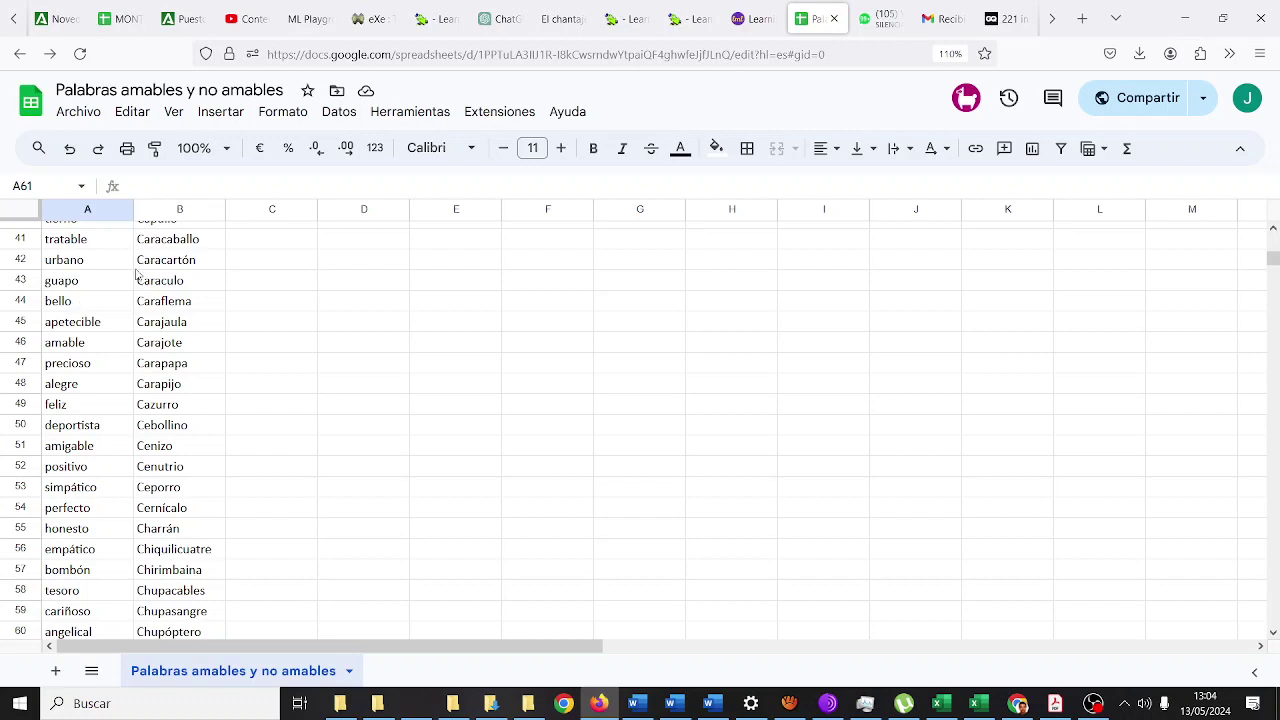
left_click(753, 29)
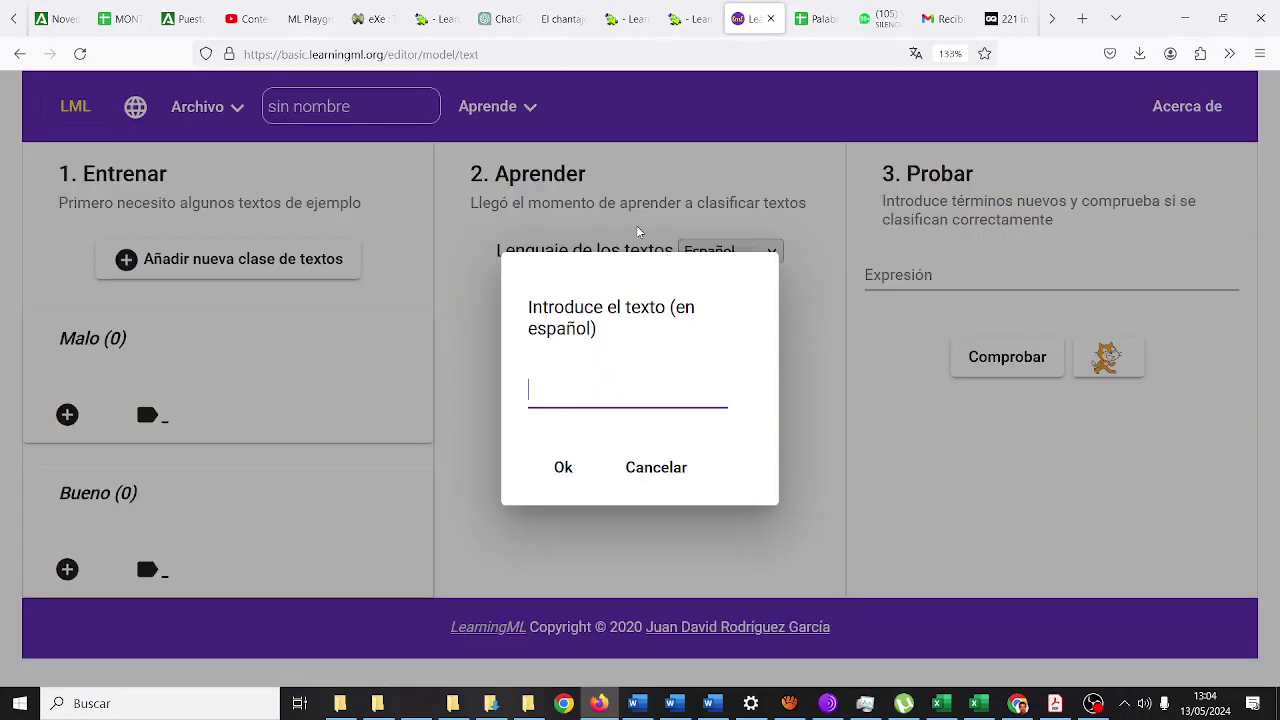
type("guapo")
left_click(565, 467)
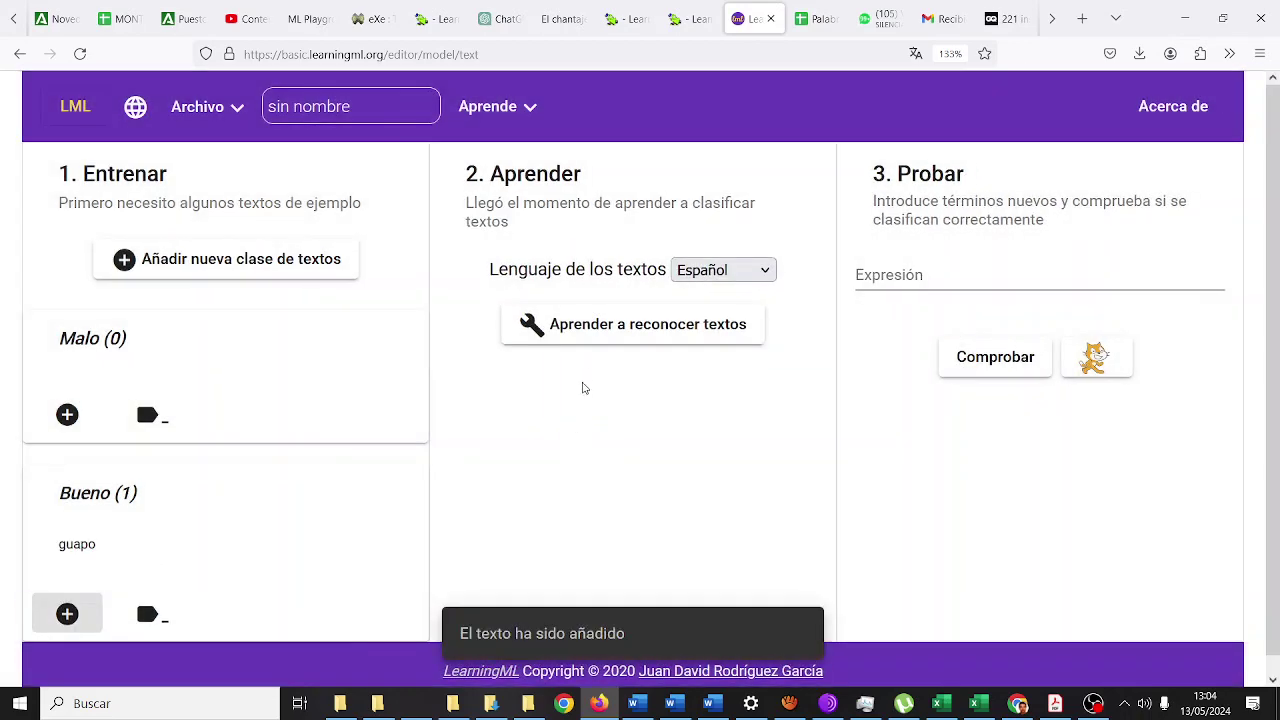
- Add the example texts "bello" and "agradable" to the Bueno class
left_click(67, 614)
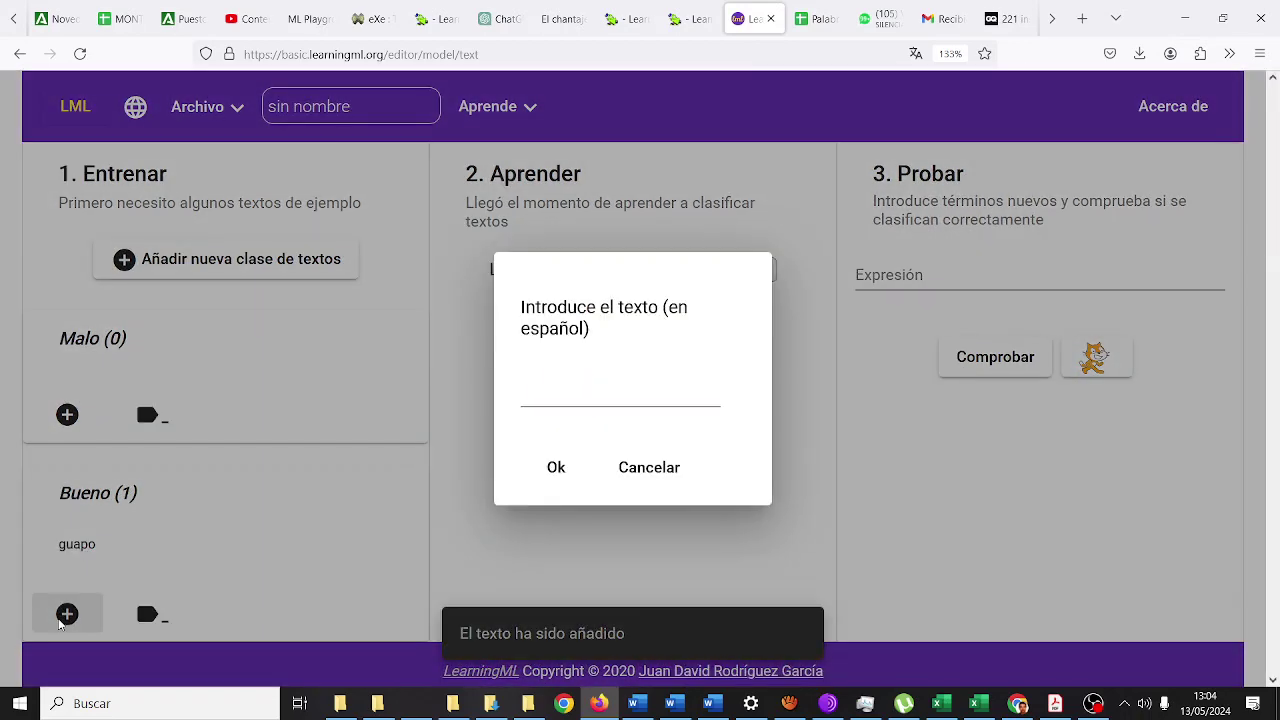
type("bello")
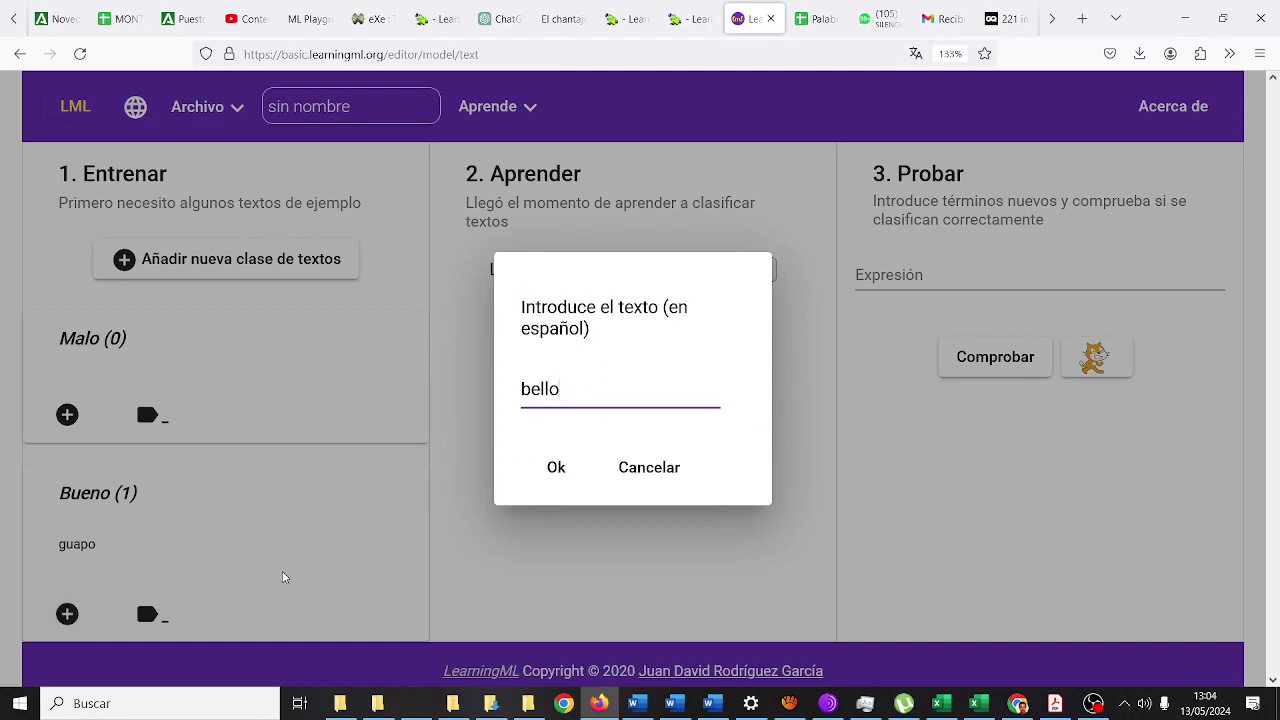
left_click(538, 473)
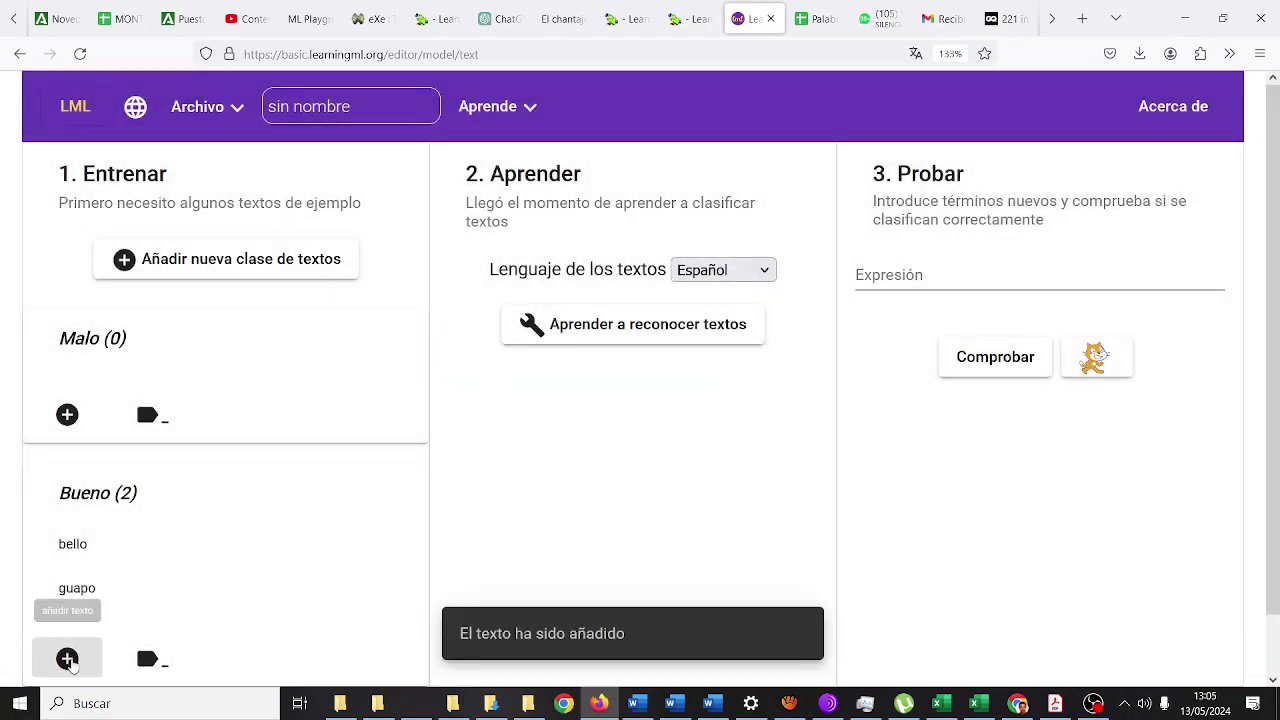
left_click(70, 656)
type("agradable")
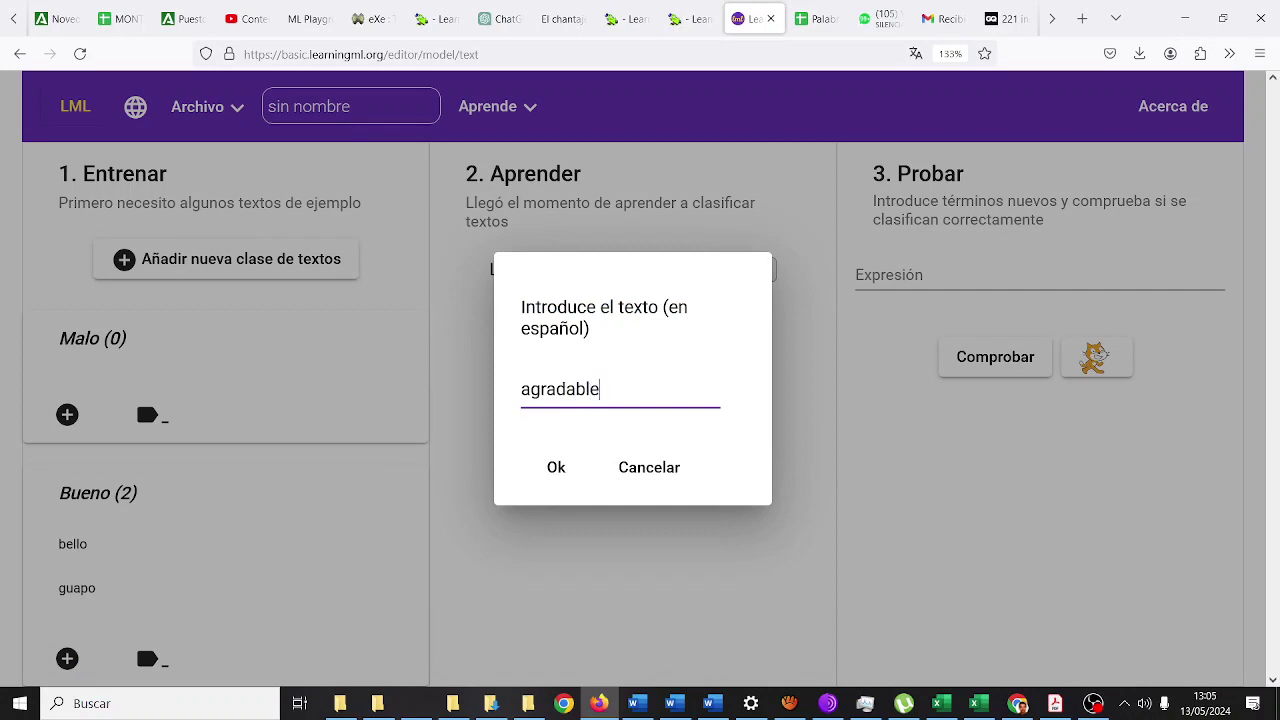
left_click(553, 470)
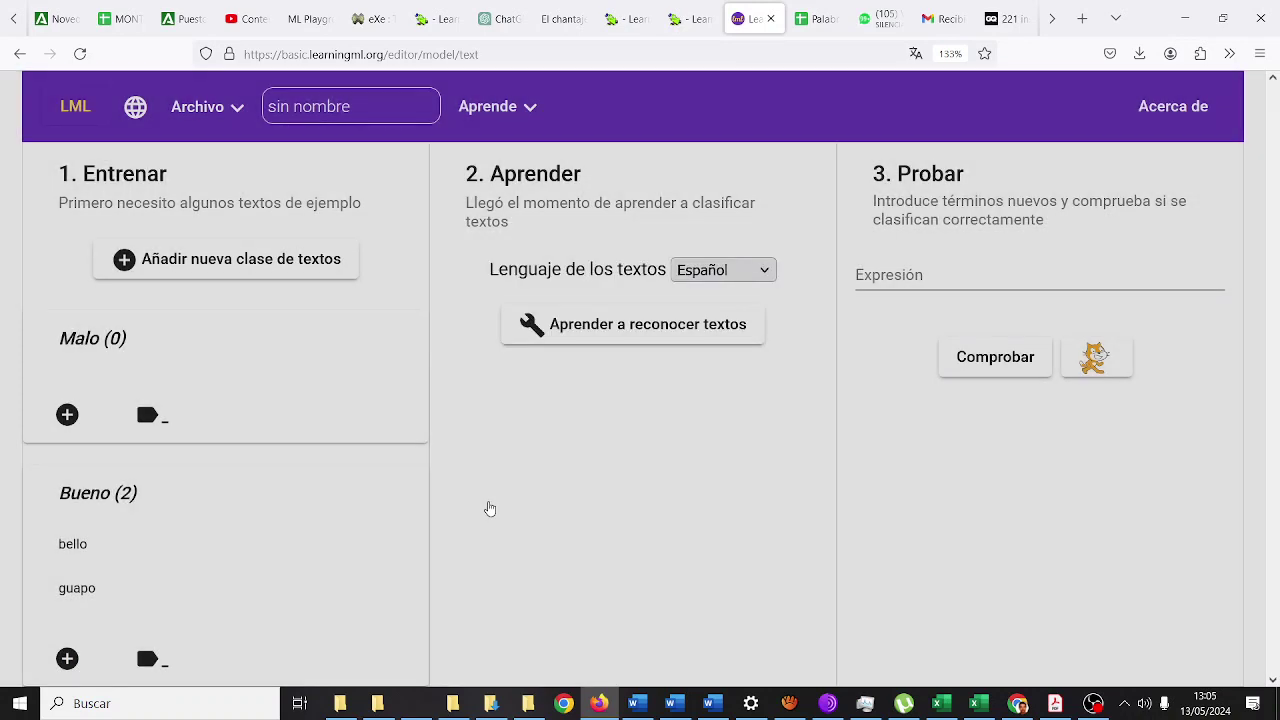
- Add the example texts "amigable" and "amable" to the Bueno class
scroll(100, 662, "down", 2)
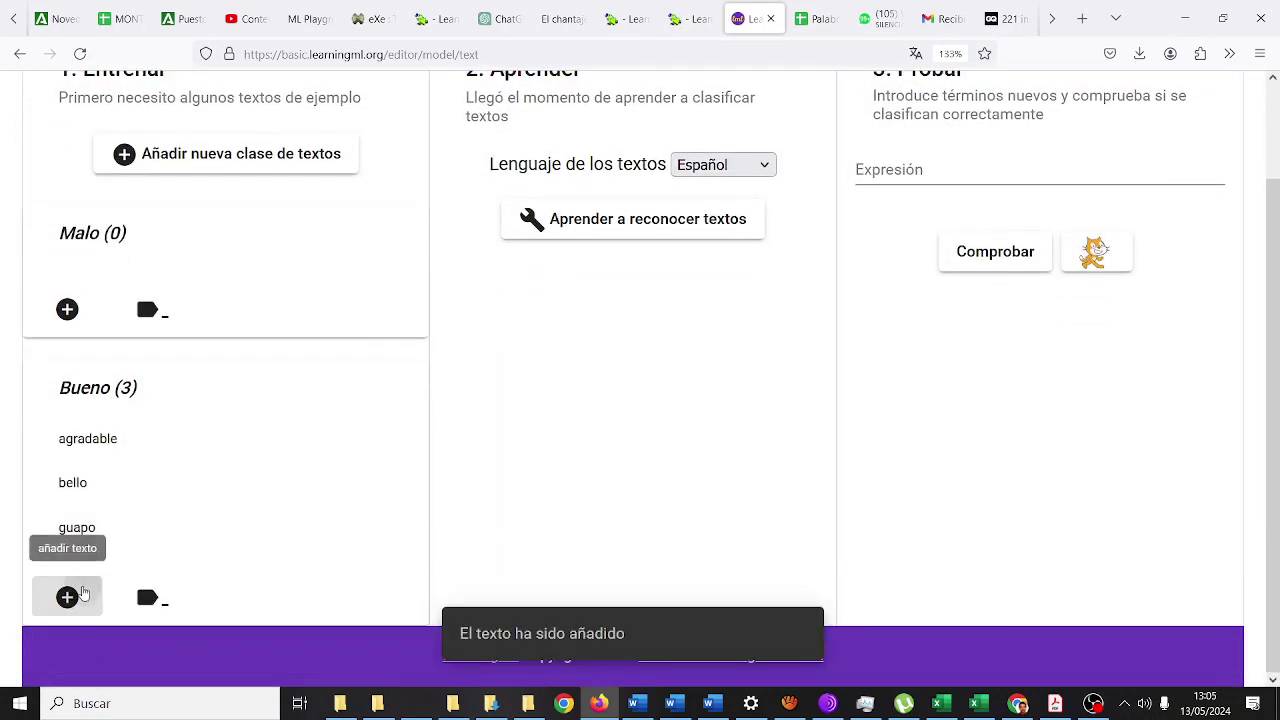
left_click(86, 593)
type("amigable")
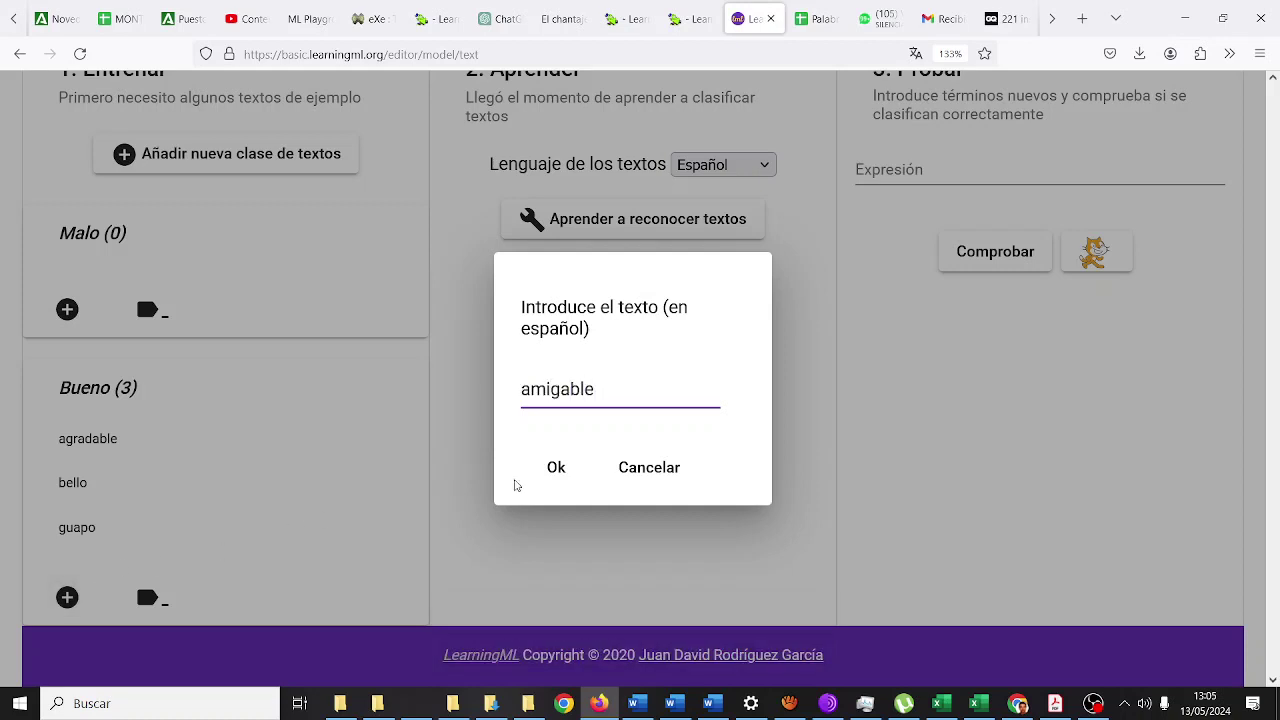
left_click(551, 469)
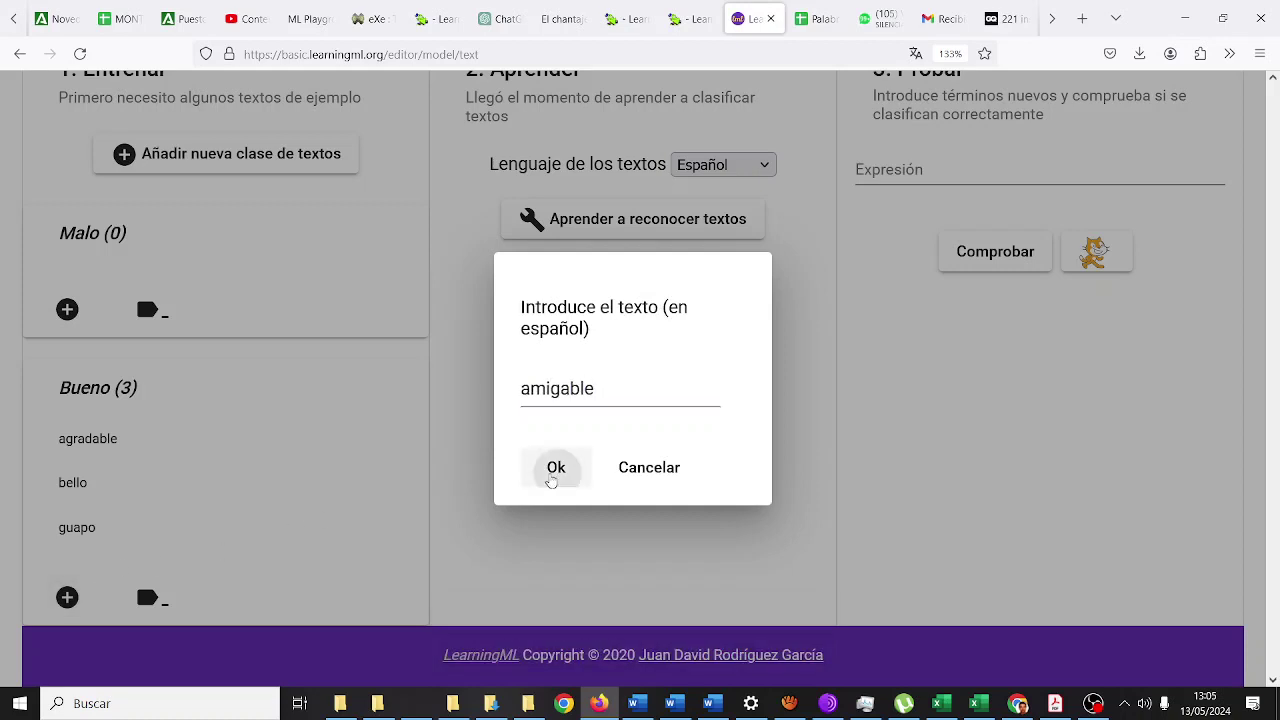
left_click(85, 651)
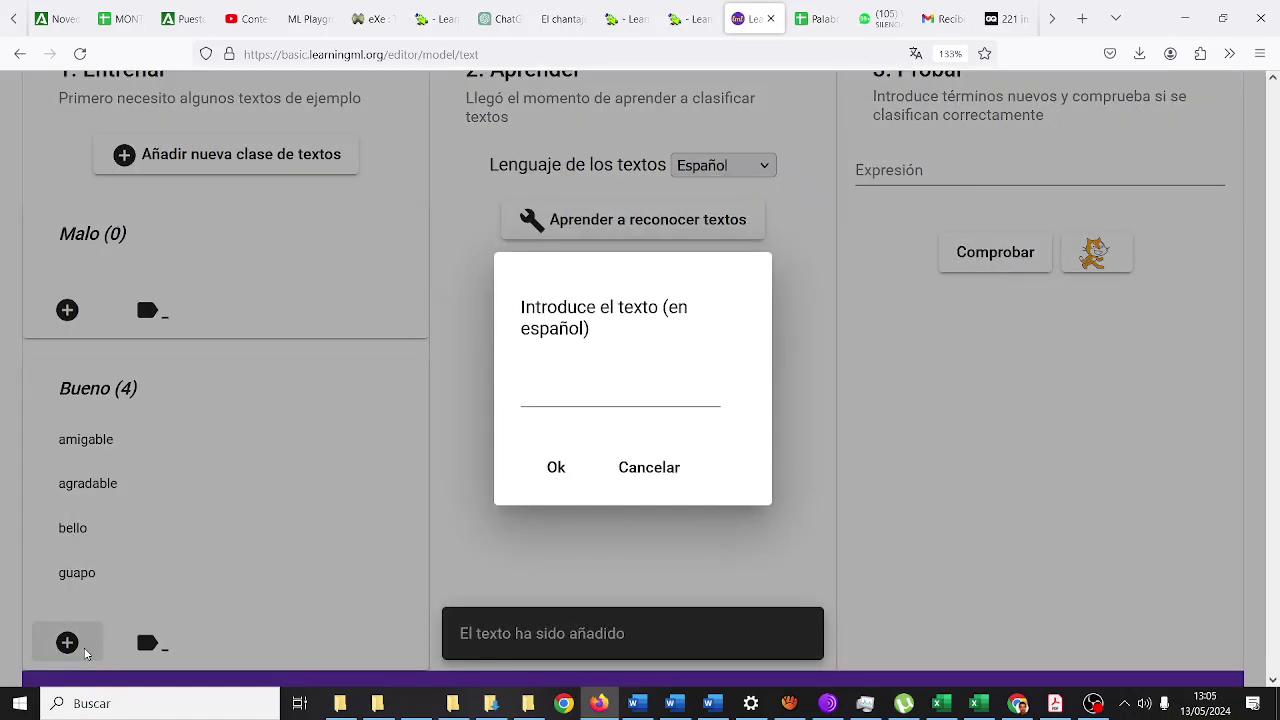
type("amable")
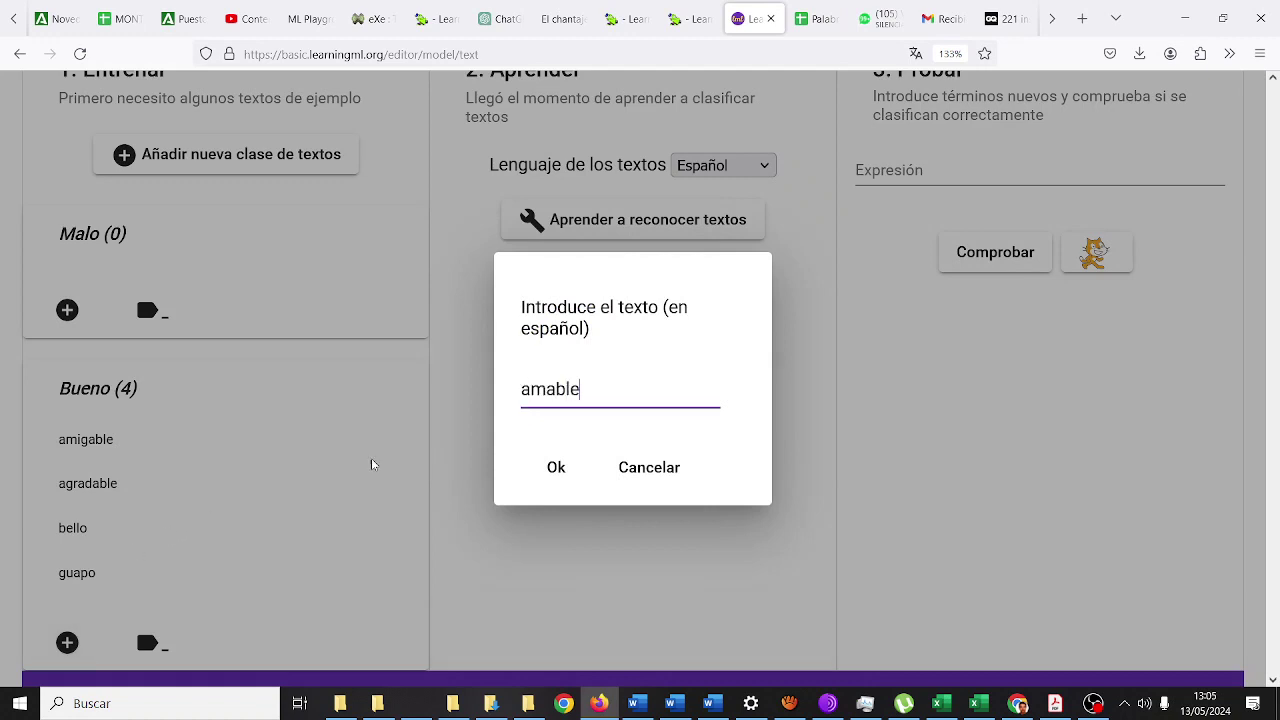
left_click(575, 471)
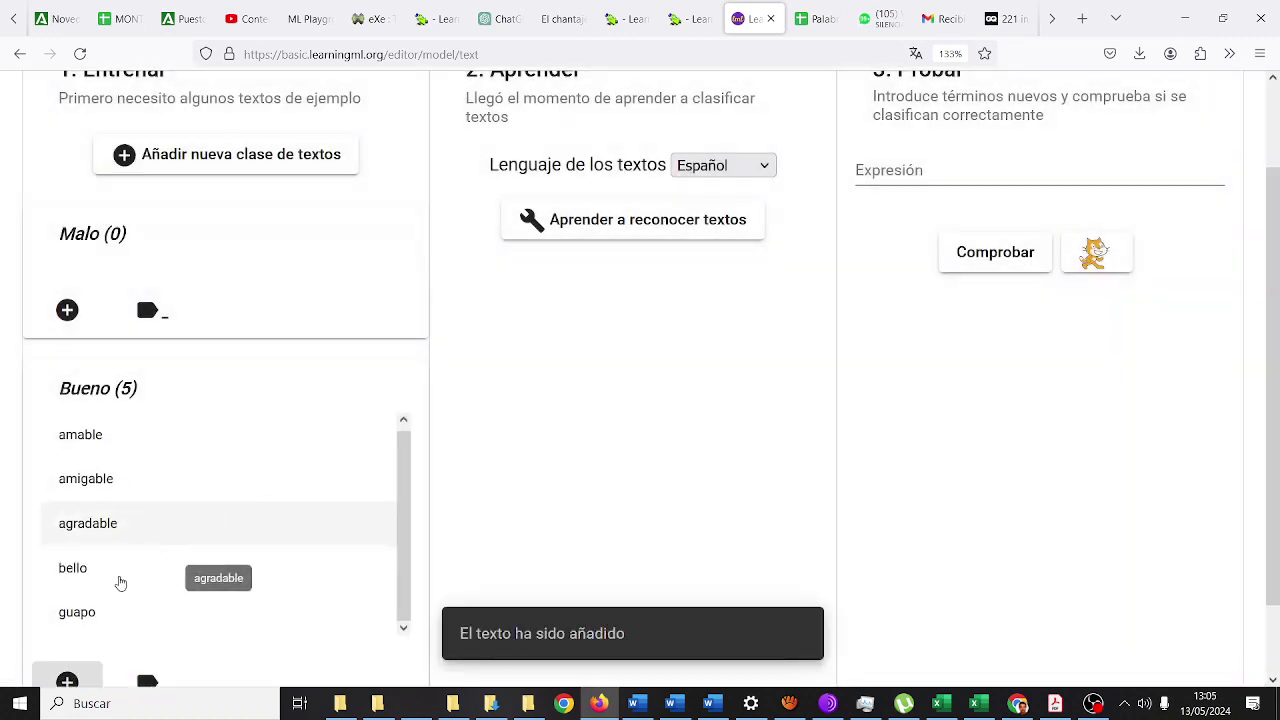
- Add the example texts "angelical" and "honesto" to the Bueno class, consulting the spreadsheet's kind words between them
left_click(66, 680)
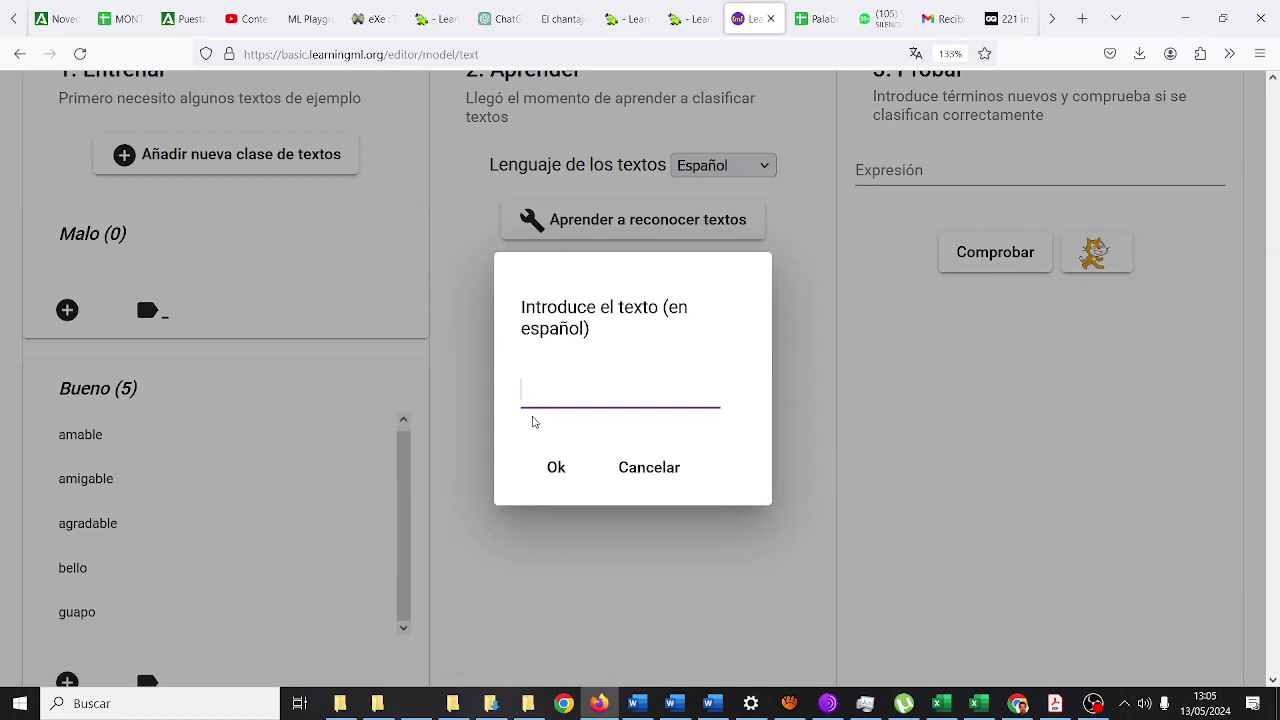
type("angelical")
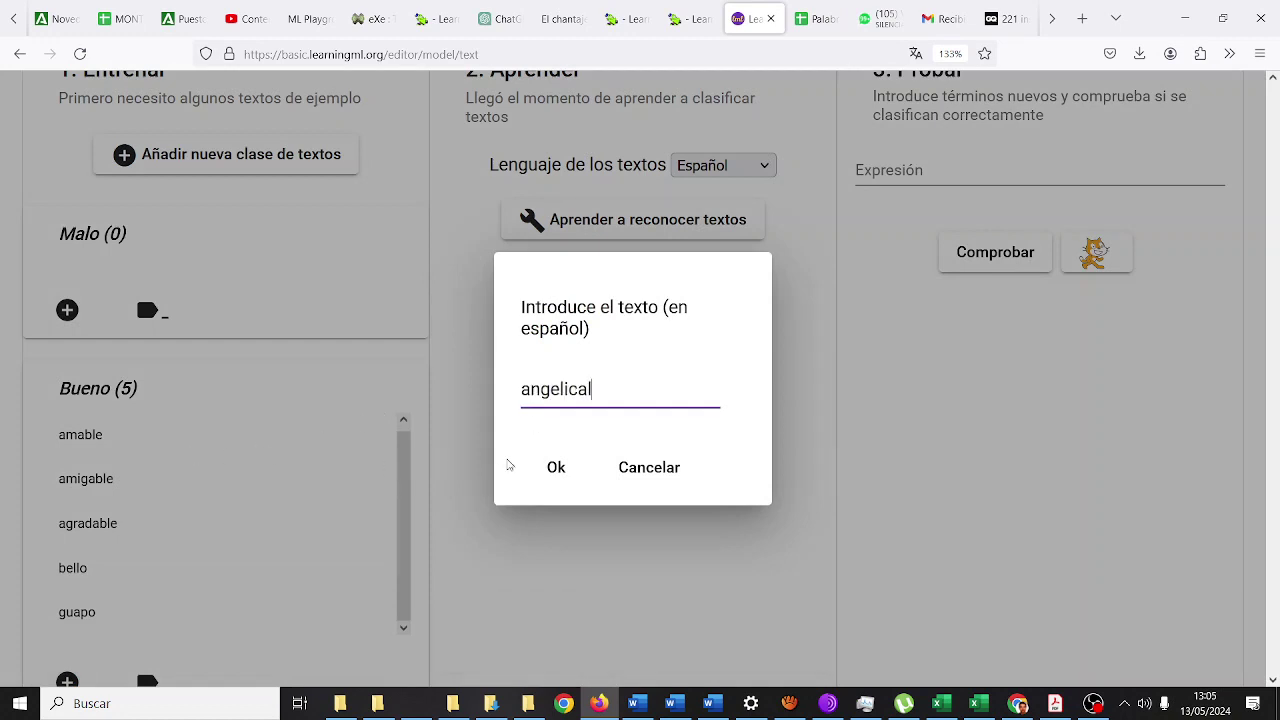
left_click(556, 469)
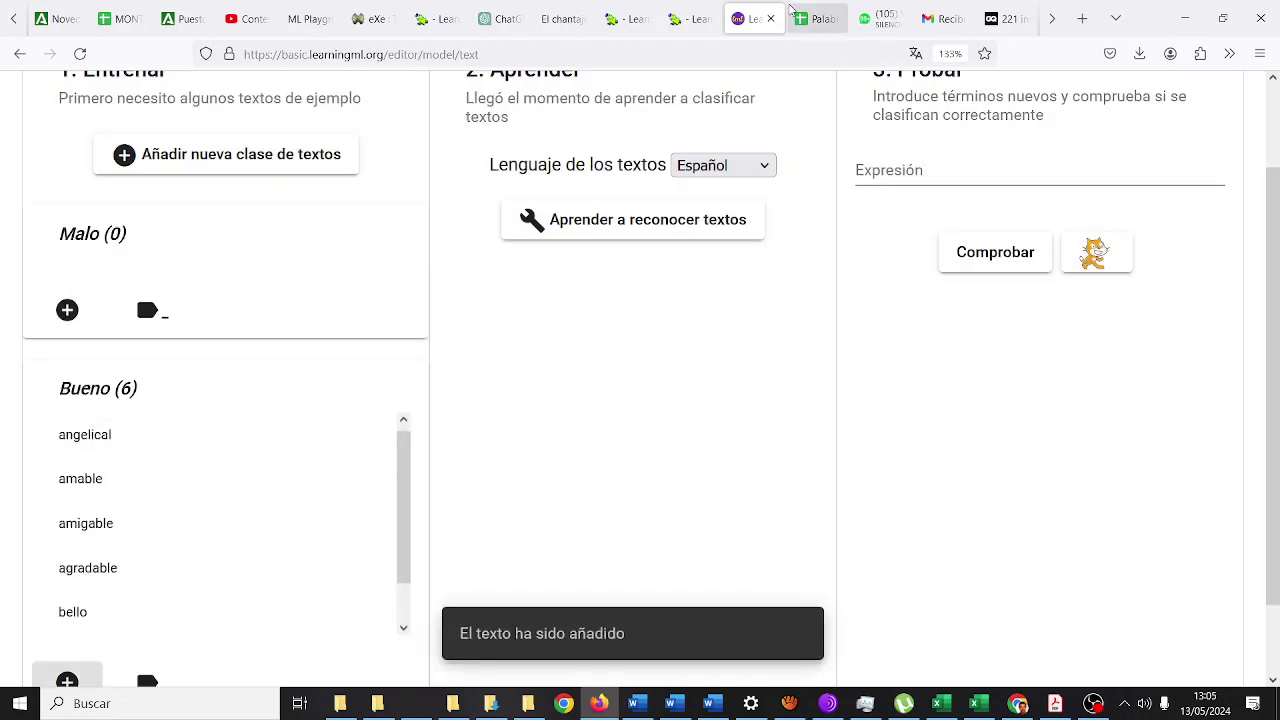
left_click(822, 20)
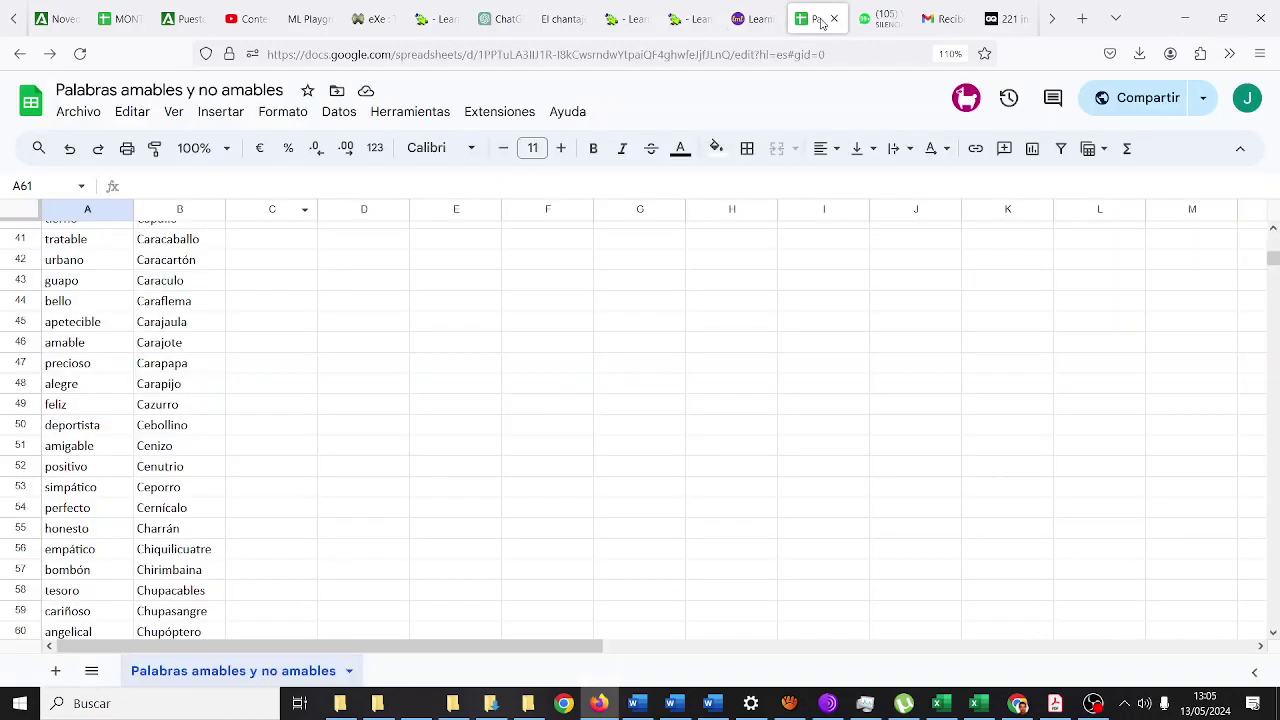
left_click(757, 22)
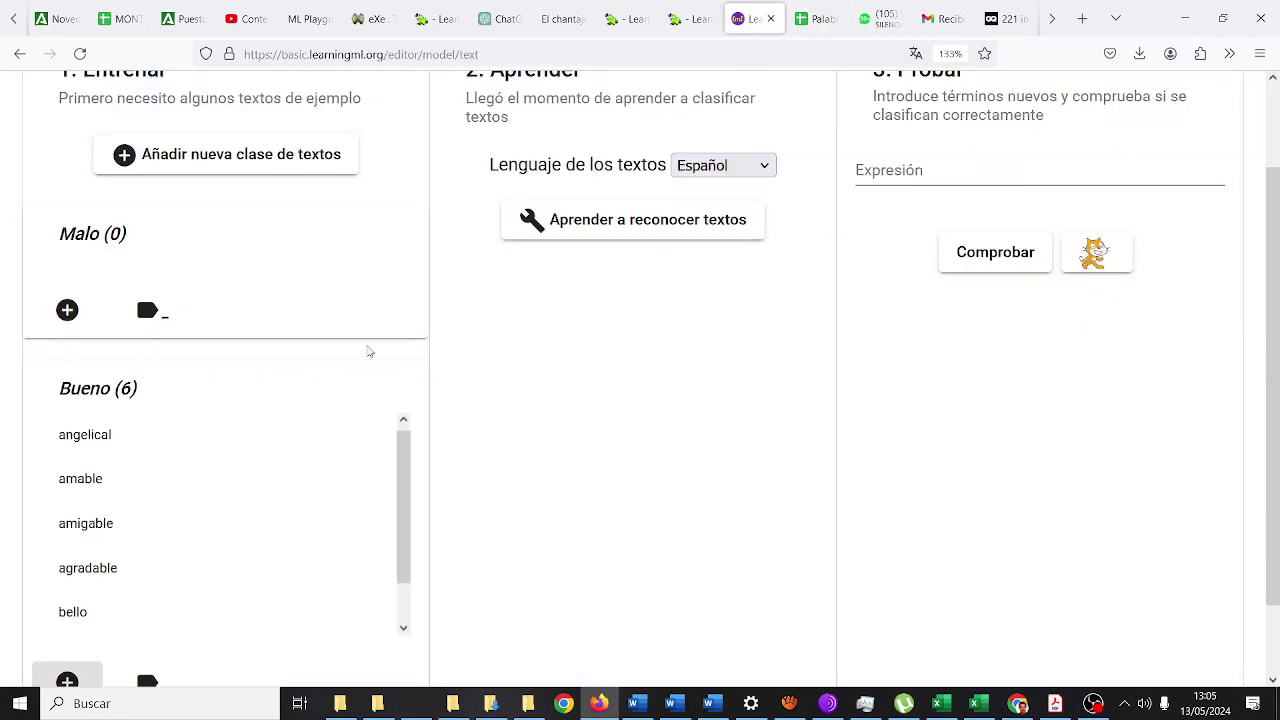
left_click(66, 682)
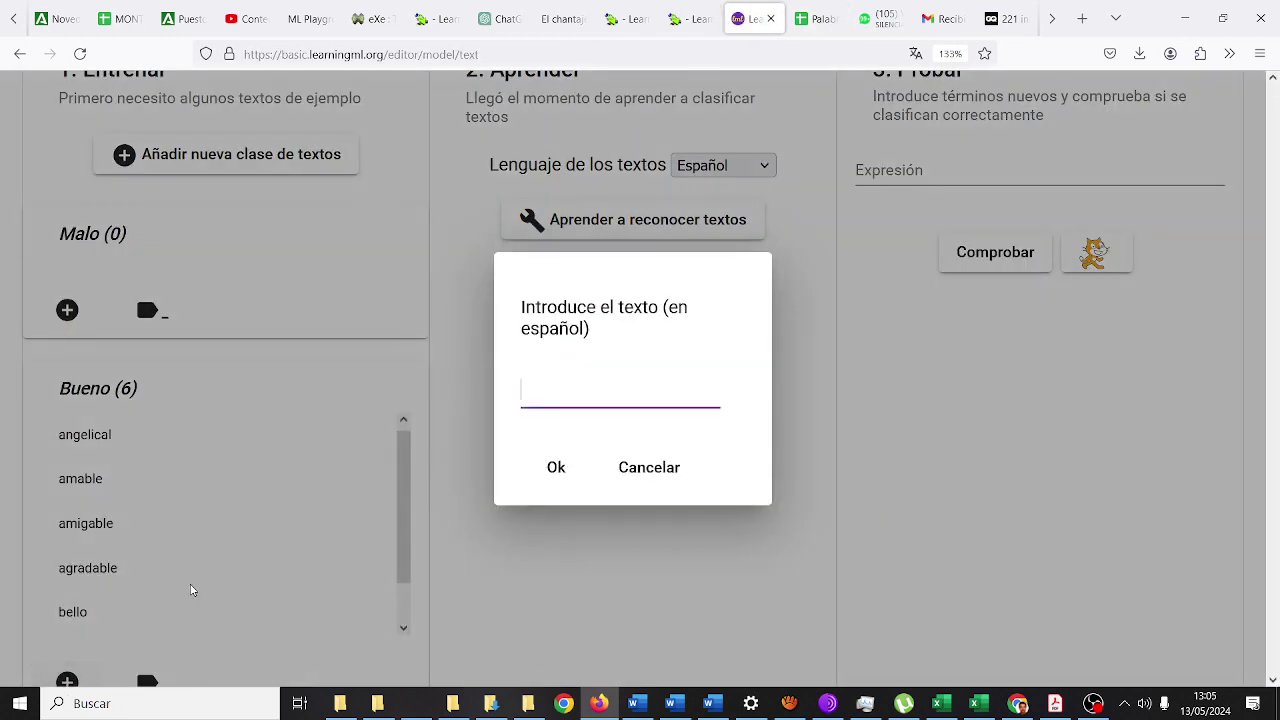
type("honesto")
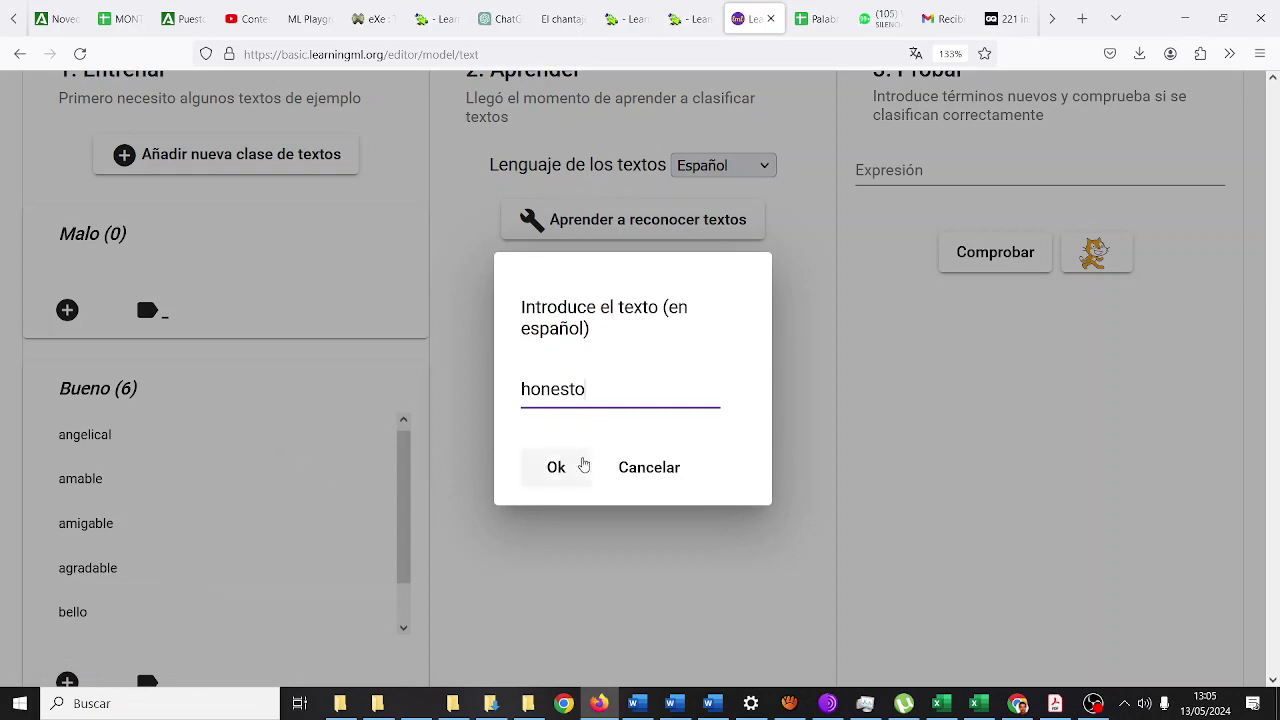
left_click(578, 465)
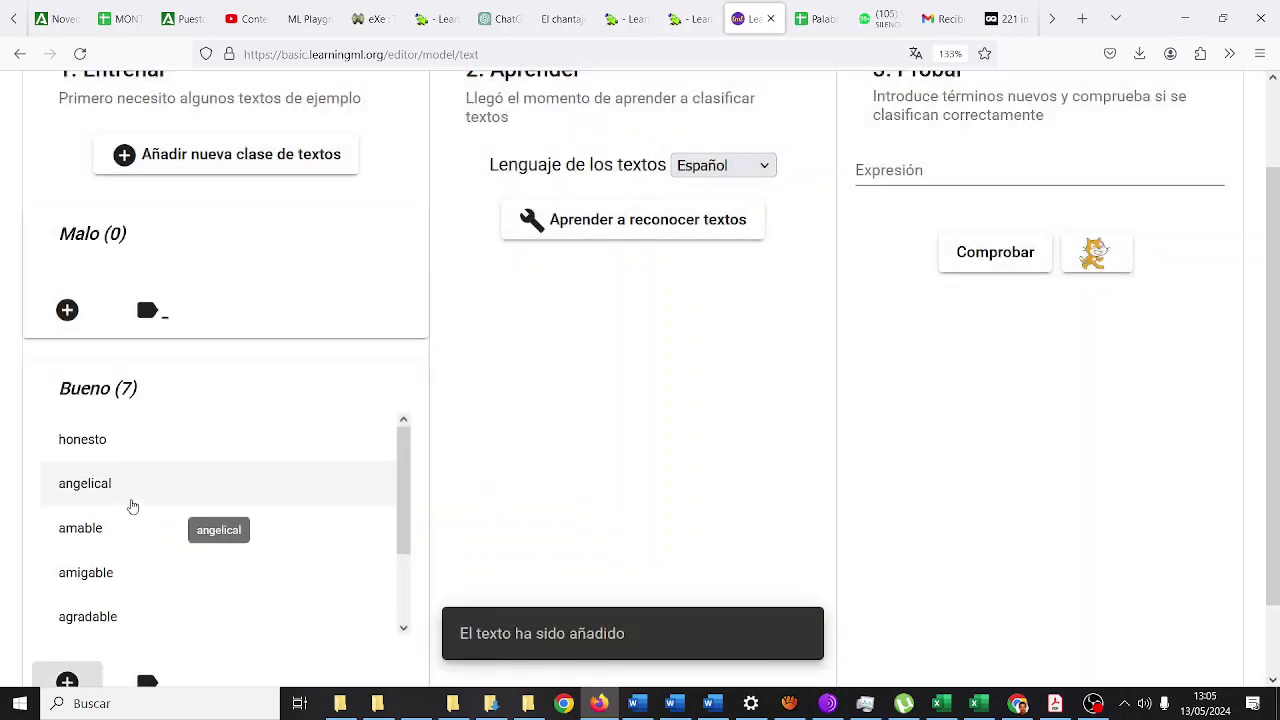
- Add the example text "perfecto" to the Bueno class
scroll(132, 507, "down", 2)
left_click(70, 684)
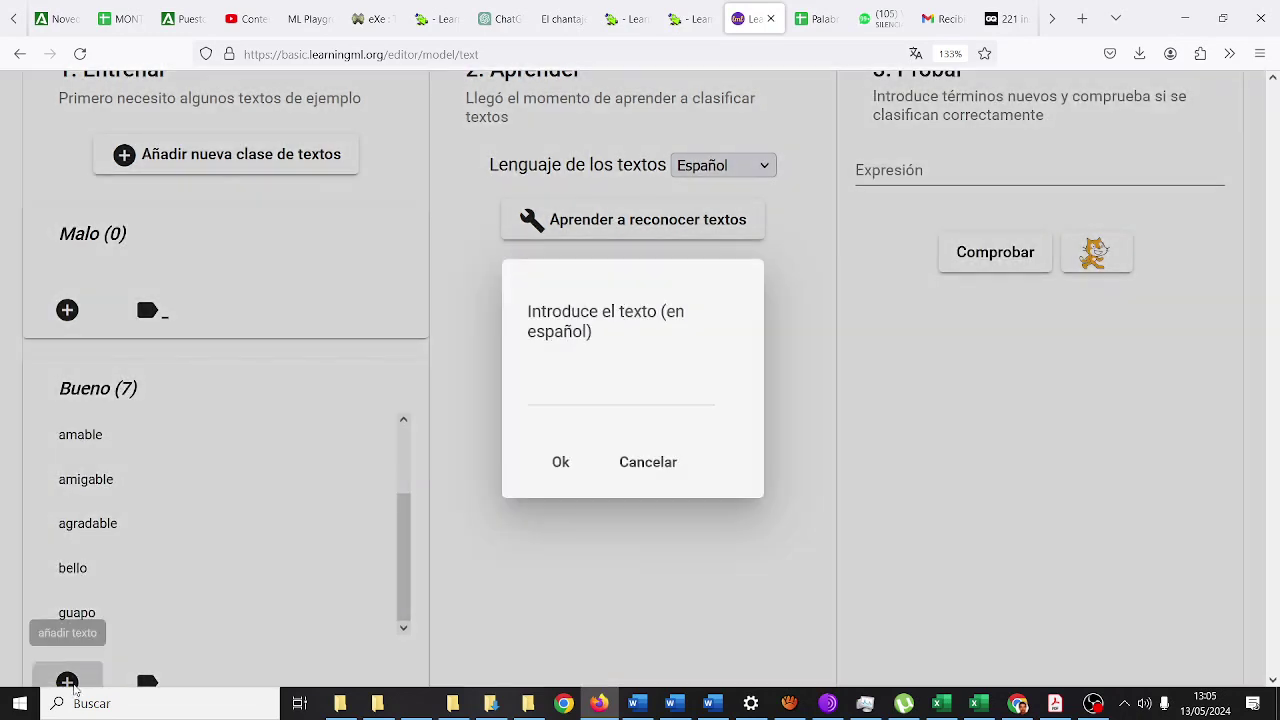
type("perfecto")
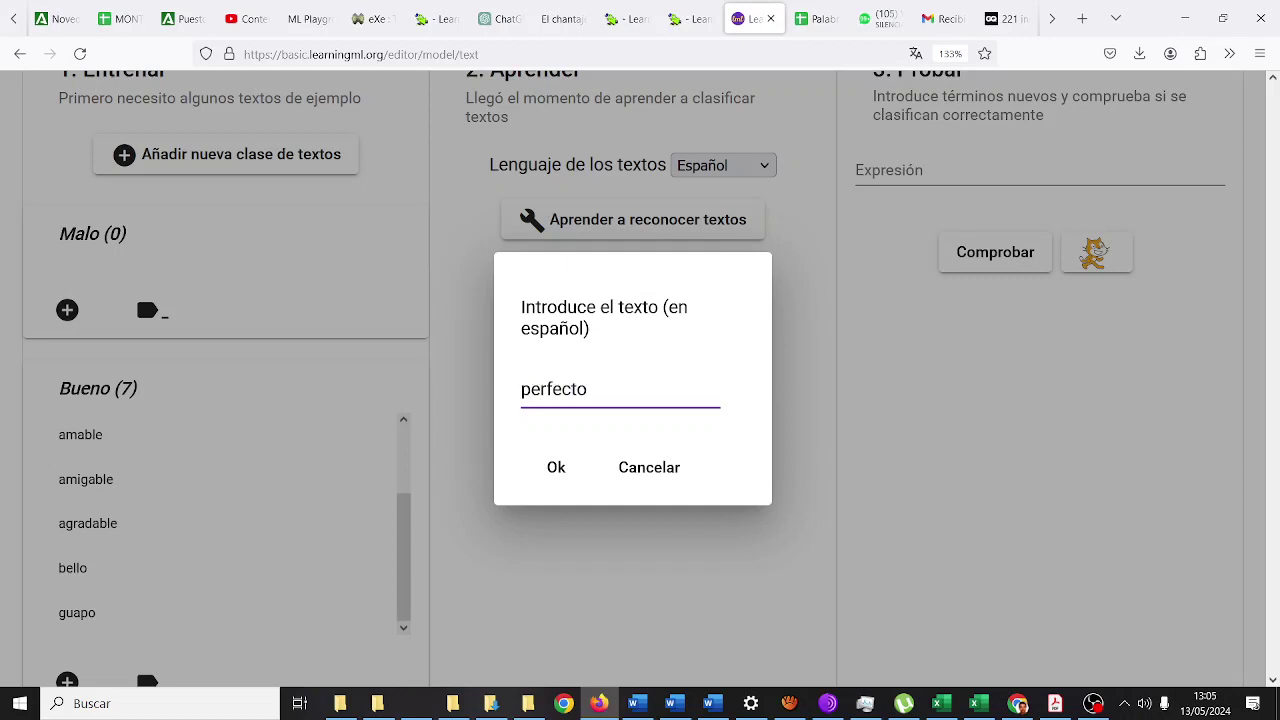
left_click(528, 470)
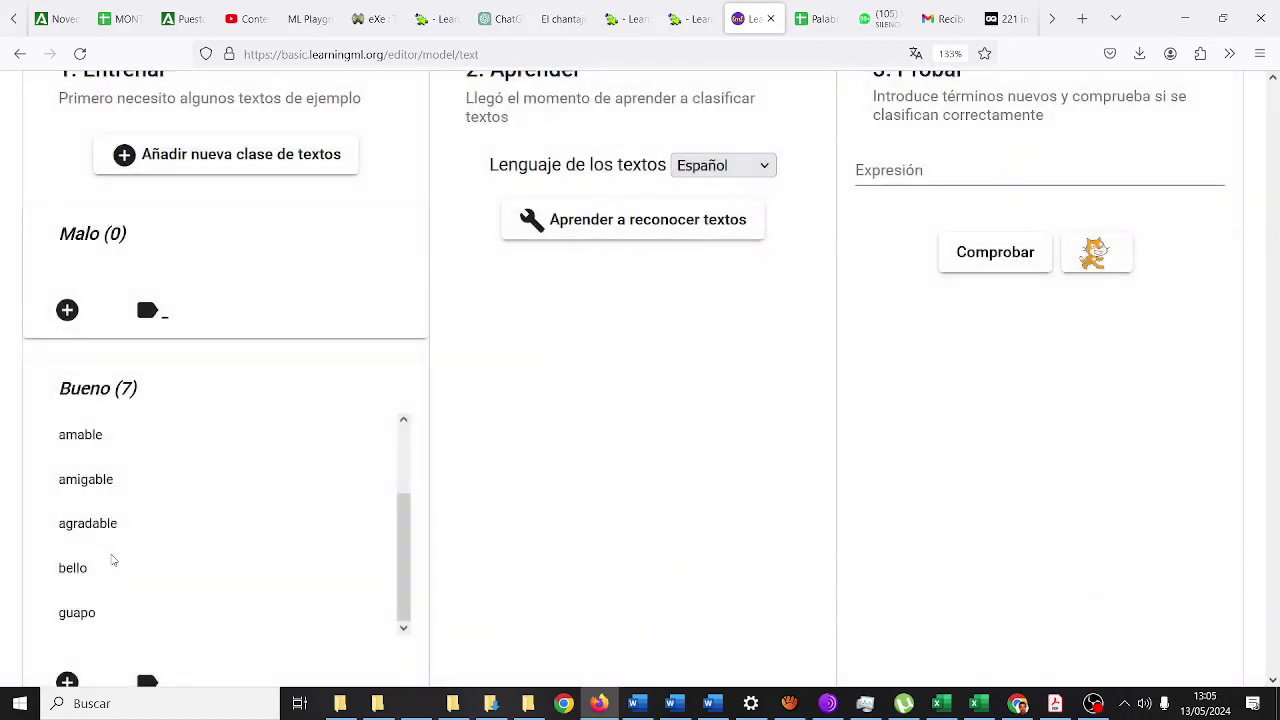
- Add the example texts "precioso" and "atractivo" to the Bueno class
left_click(67, 681)
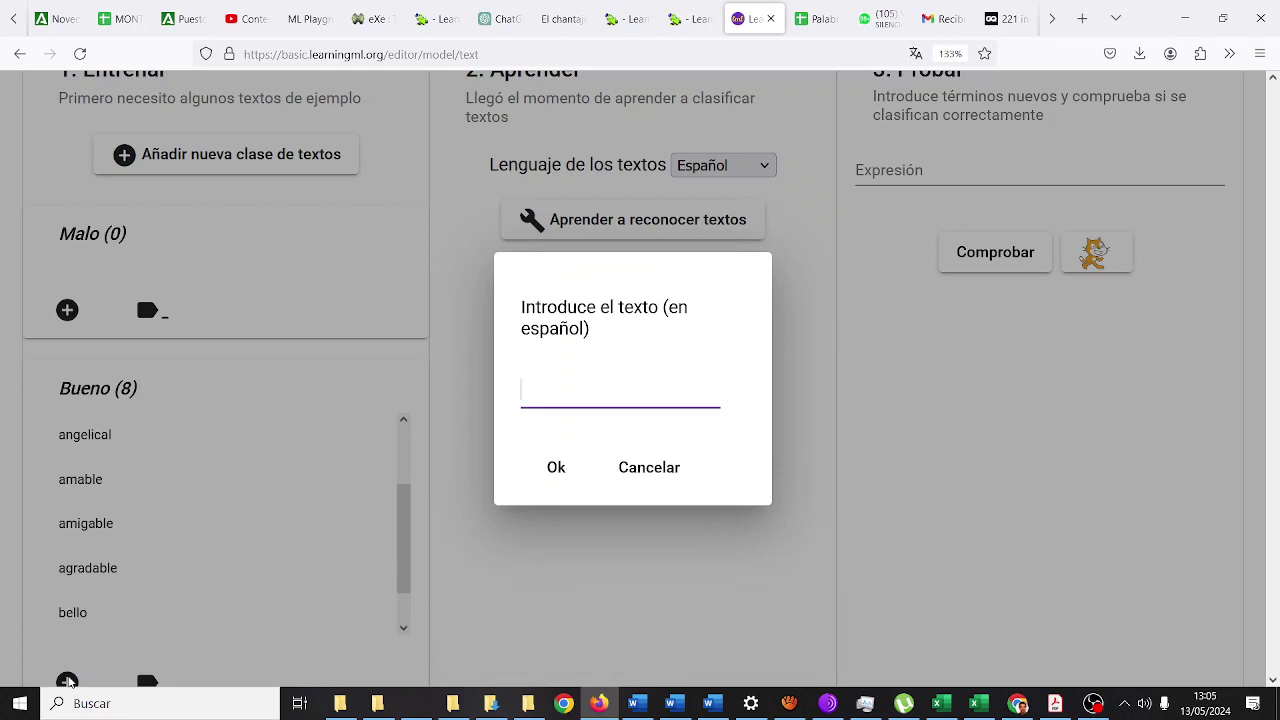
type("precios")
key("BackSpace")
type("os")
left_click(553, 468)
scroll(240, 523, "down", 3)
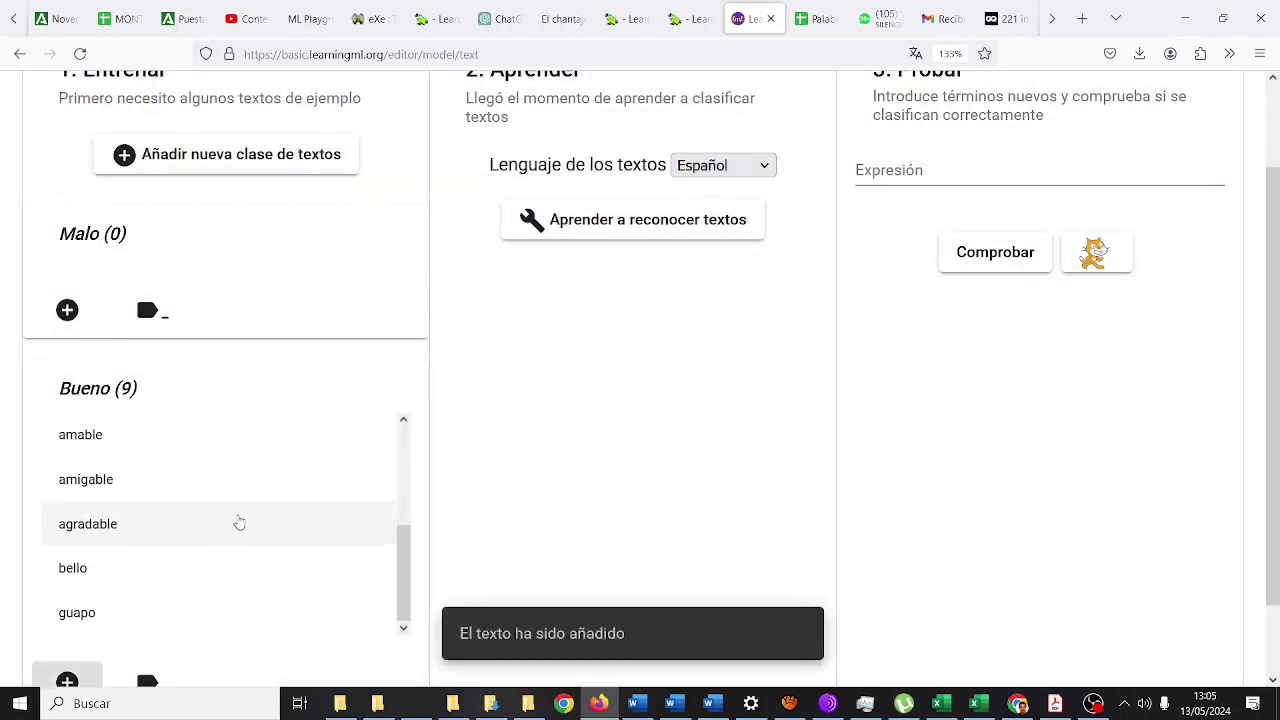
left_click(67, 597)
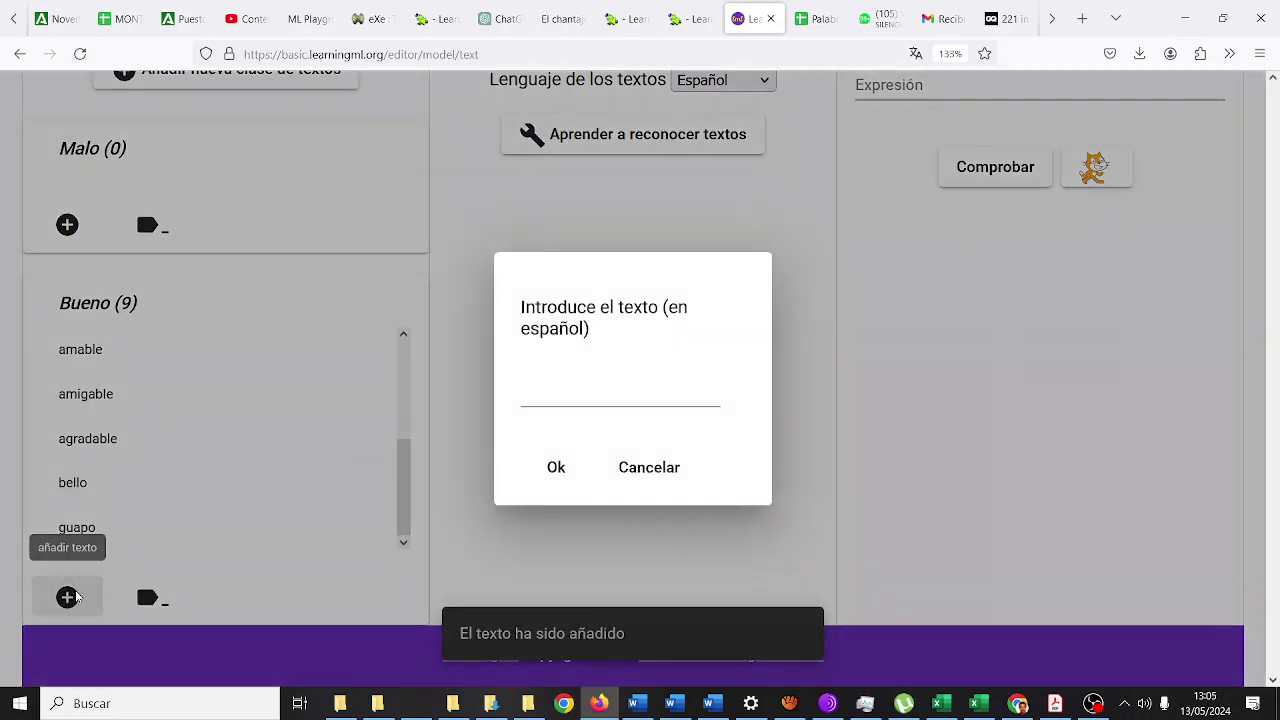
type("atractivo")
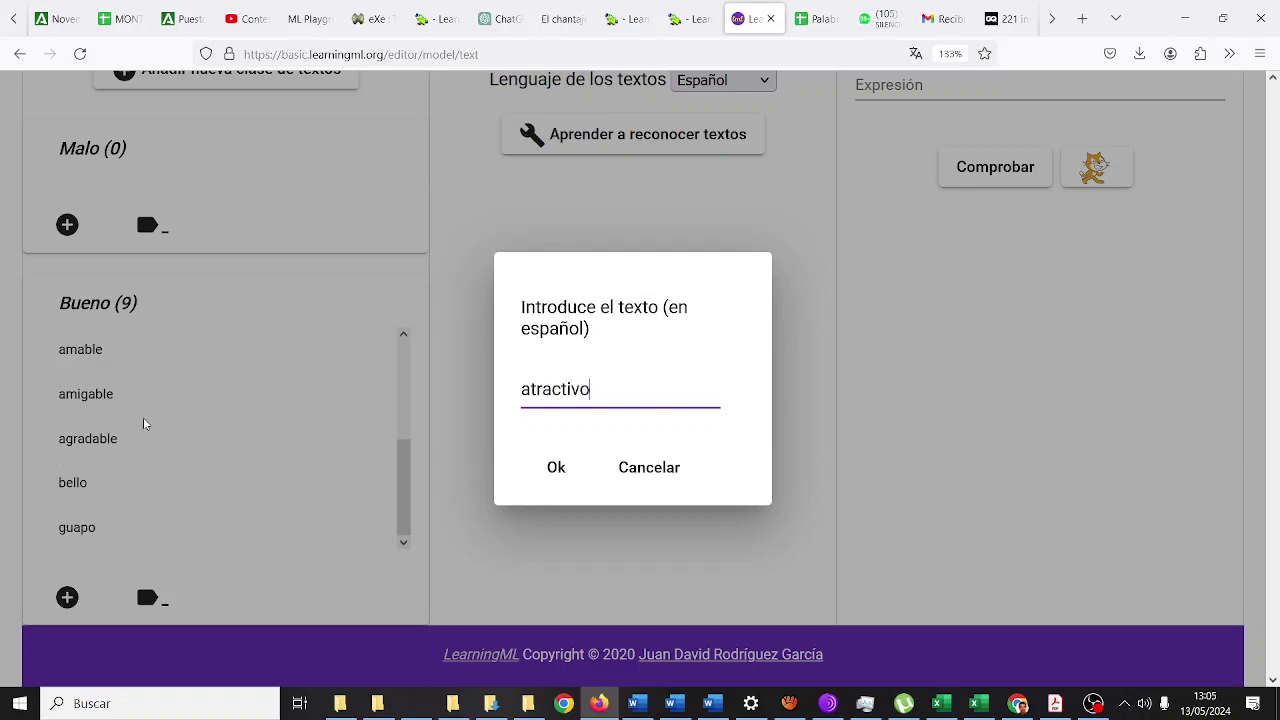
left_click(555, 467)
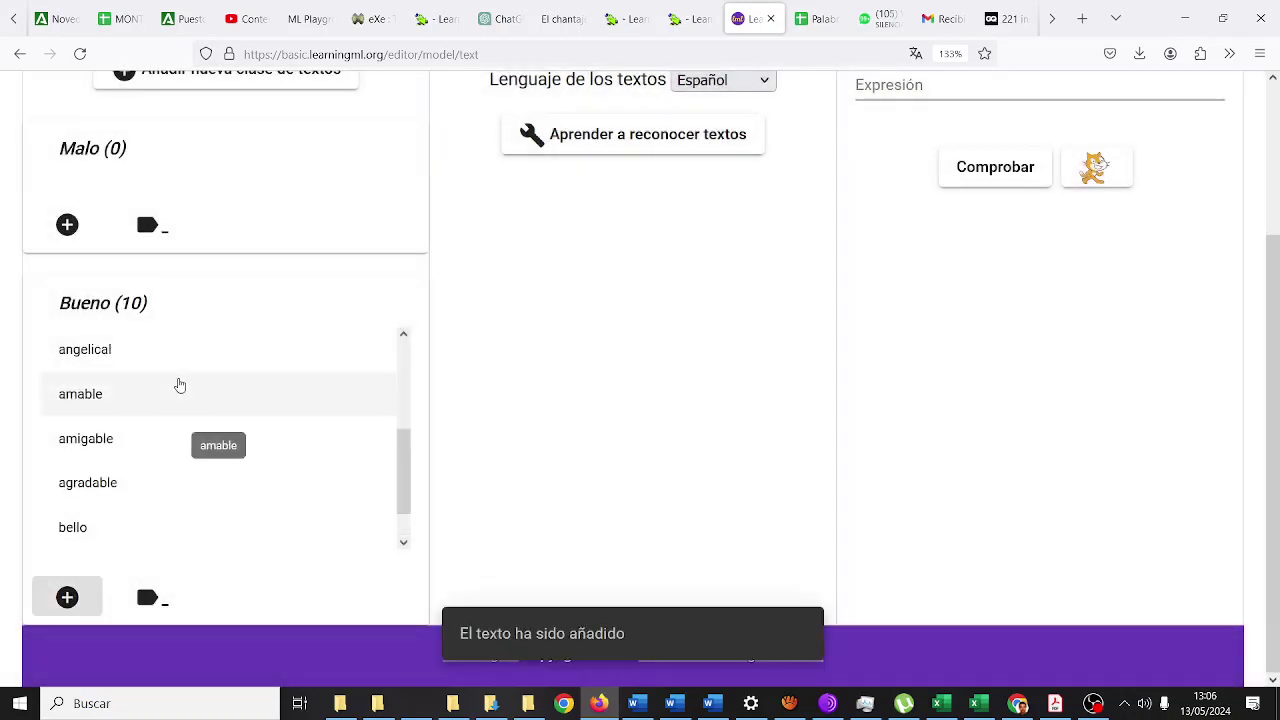
- Add the example text "carajote" from the spreadsheet's unkind words to the Malo class, and open another text entry for that class
scroll(180, 385, "up", 5)
scroll(30, 300, "up", 3)
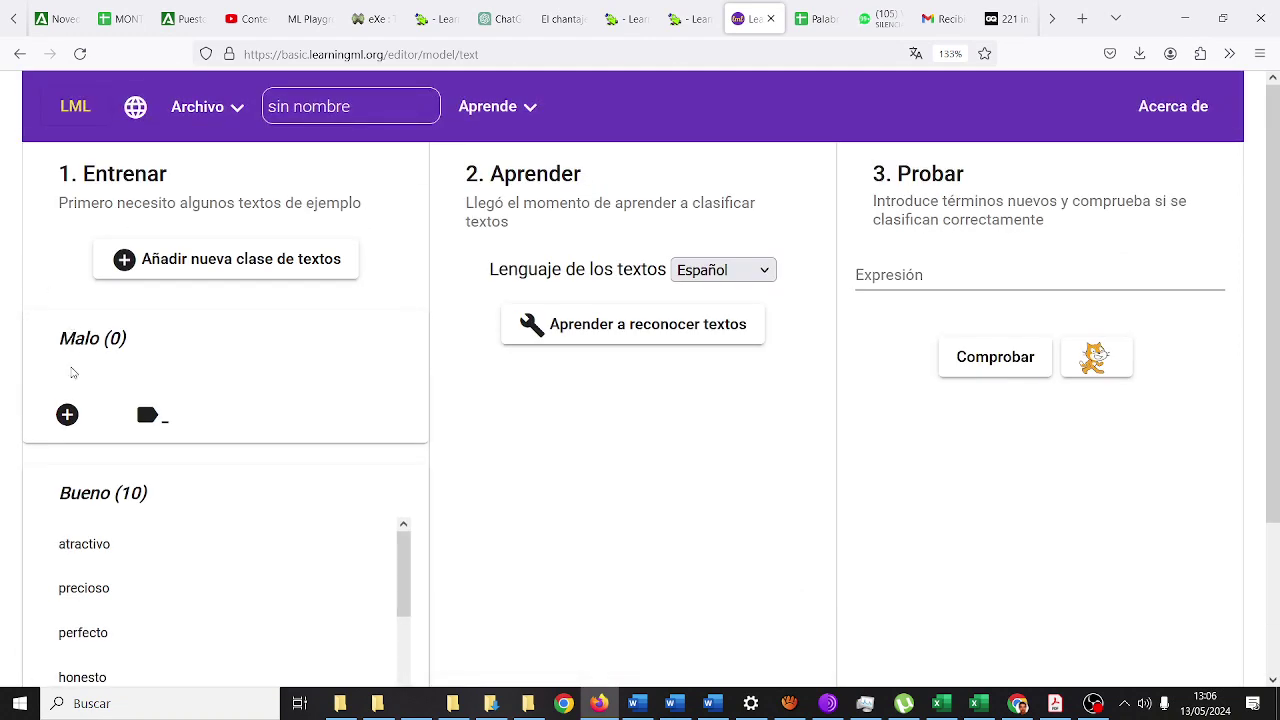
left_click(67, 414)
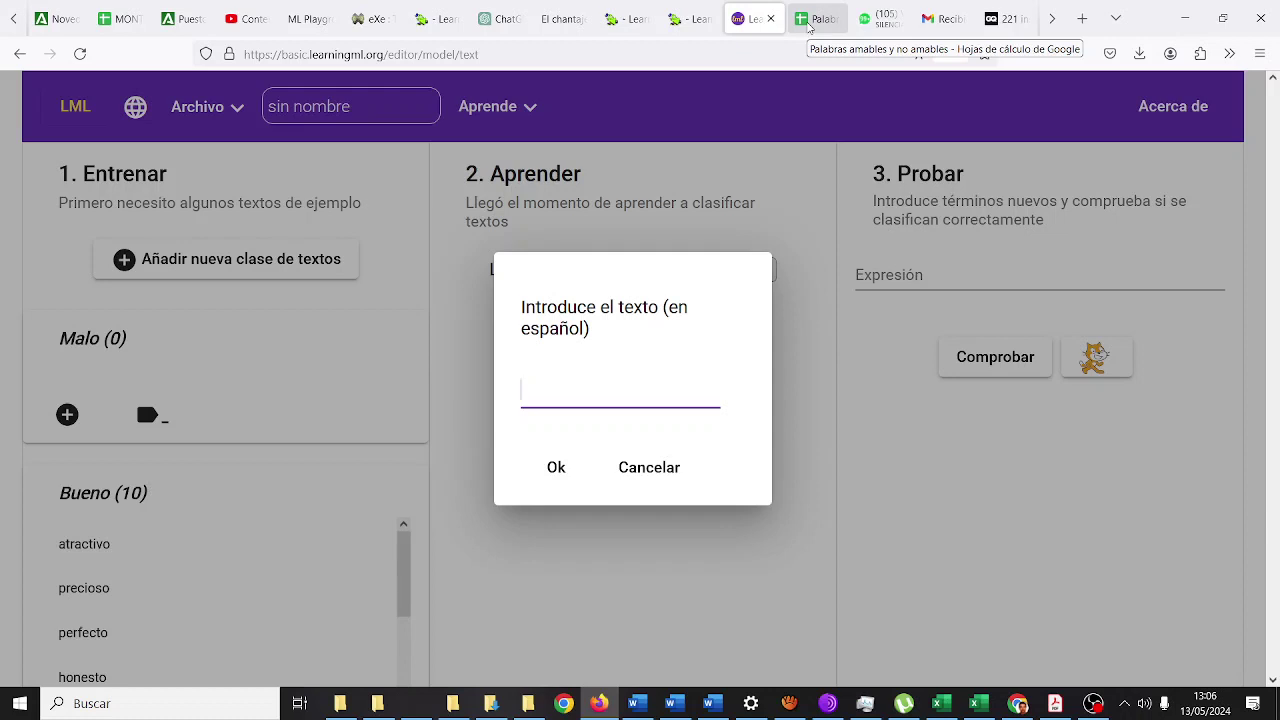
left_click(810, 20)
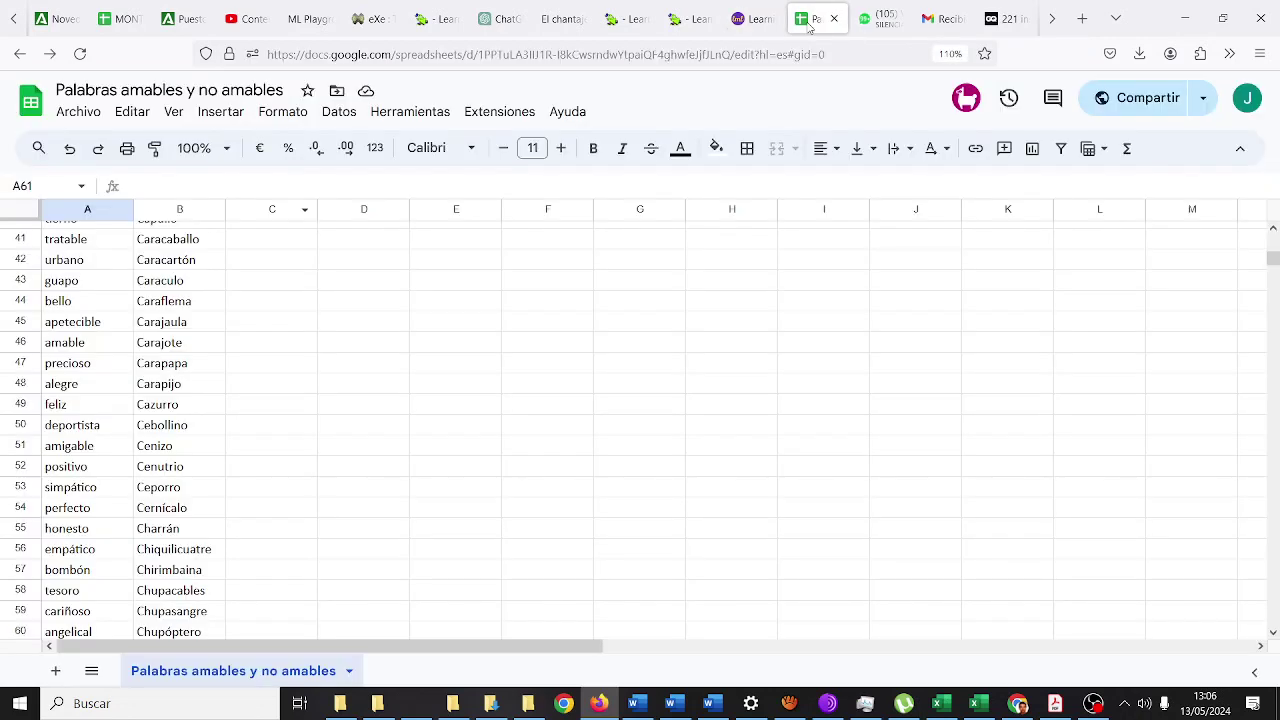
left_click(743, 22)
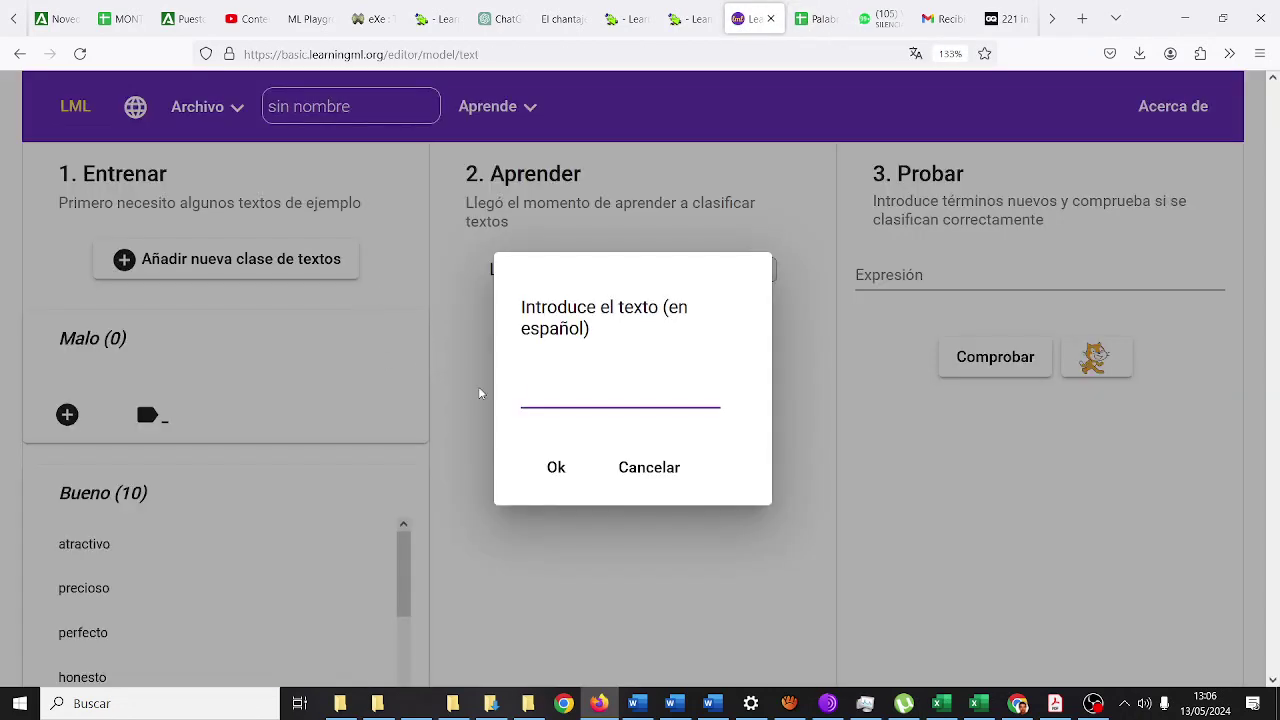
type("carajote")
left_click(556, 469)
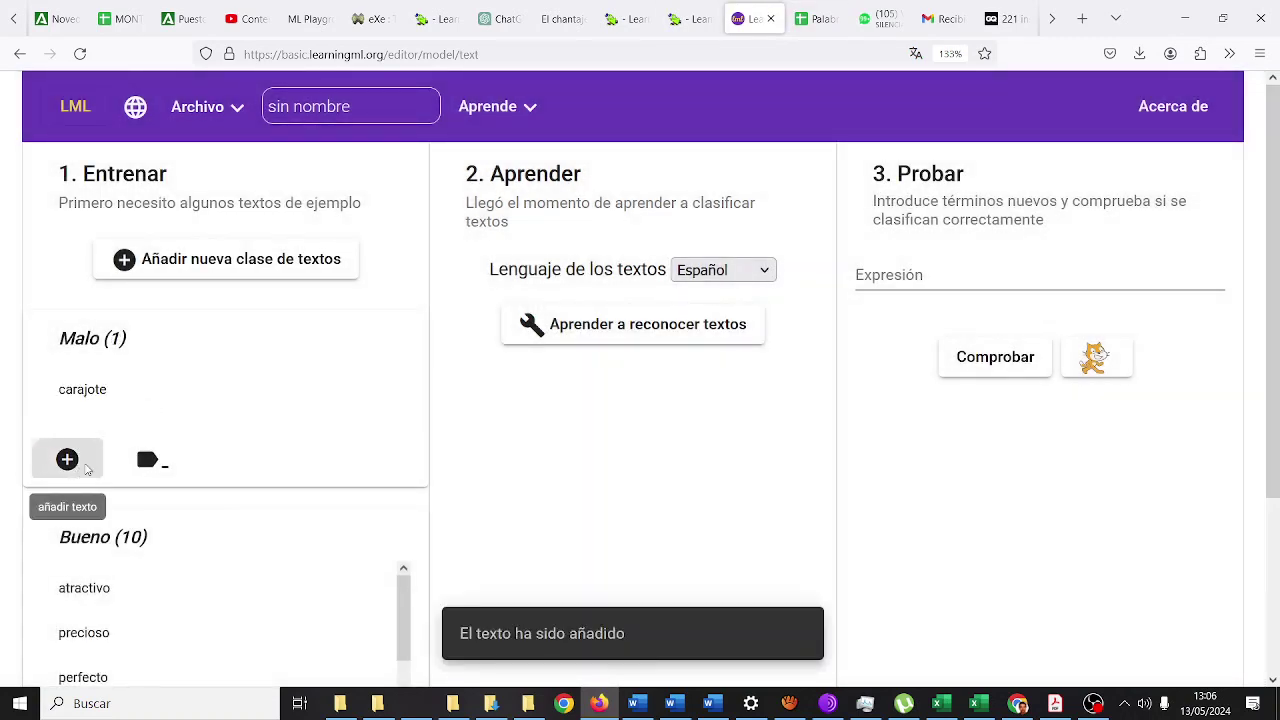
left_click(78, 460)
left_click(582, 390)
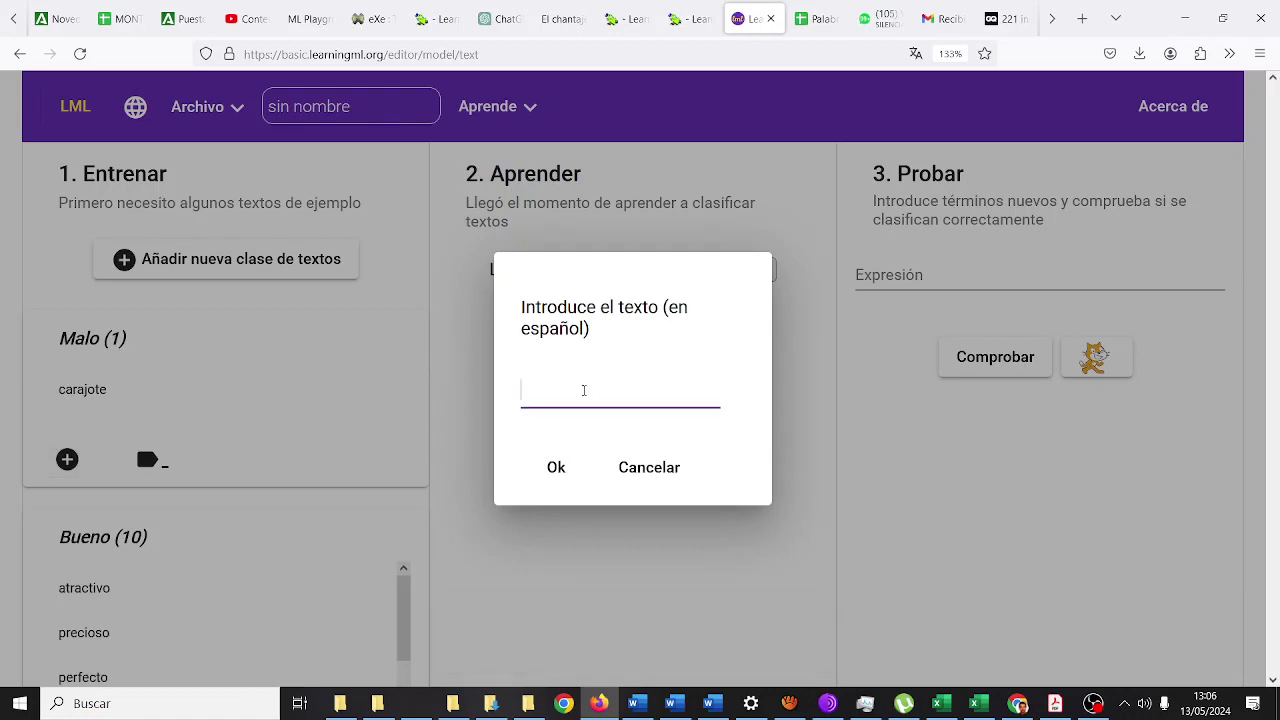
type("atroz")
key("BackSpace")
key("BackSpace")
key("BackSpace")
key("BackSpace")
key("BackSpace")
- Look through the spreadsheet's unkind words and add the example text "comeflores" to the Malo class
left_click(810, 22)
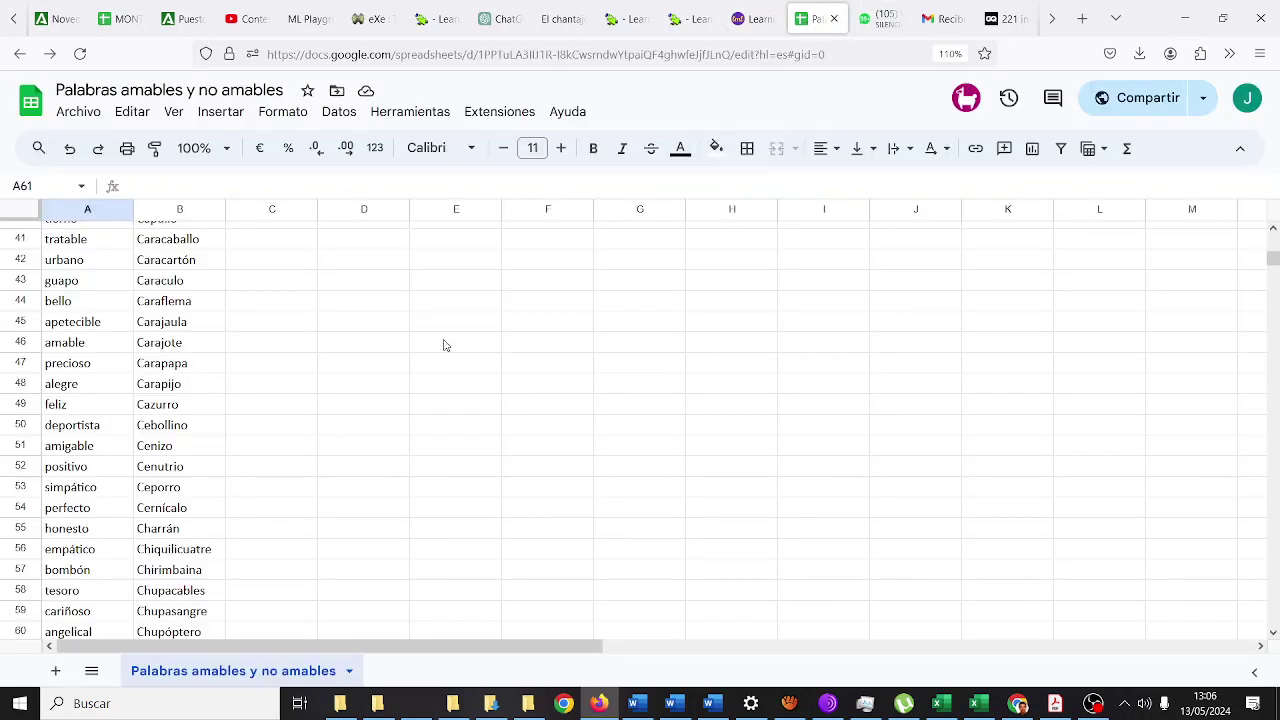
scroll(474, 346, "down", 3)
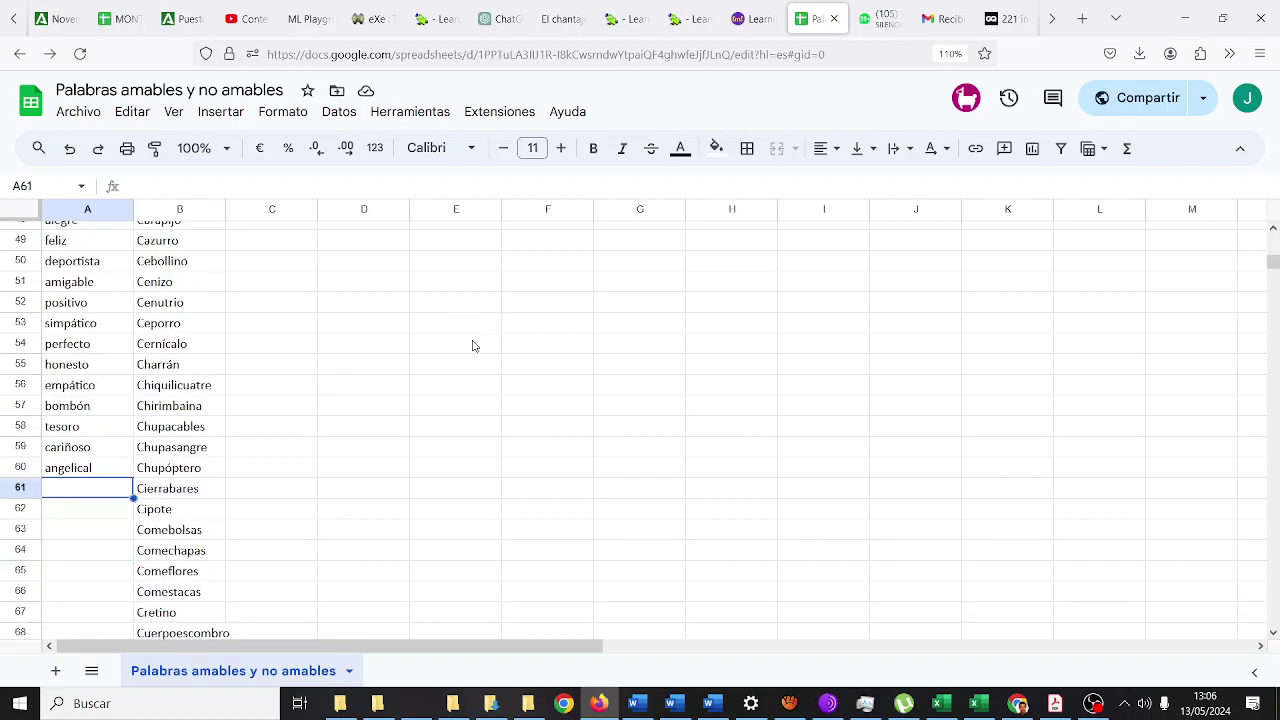
scroll(474, 346, "down", 1)
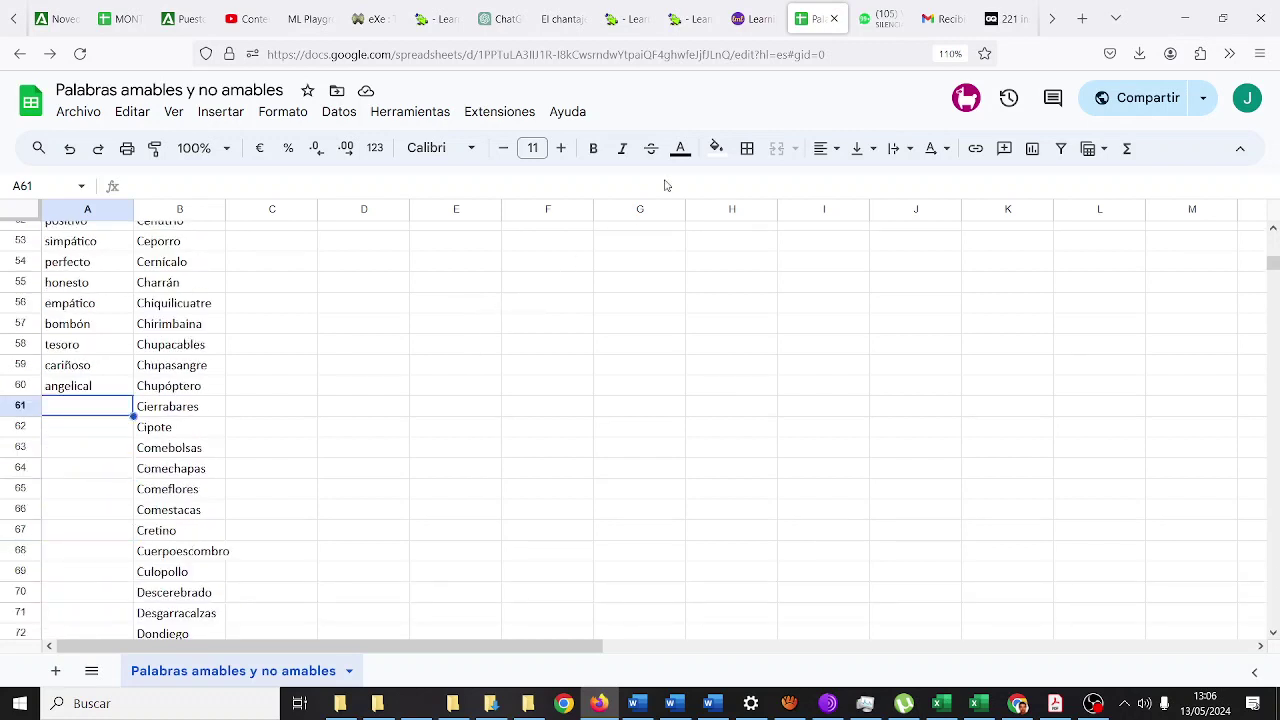
left_click(748, 19)
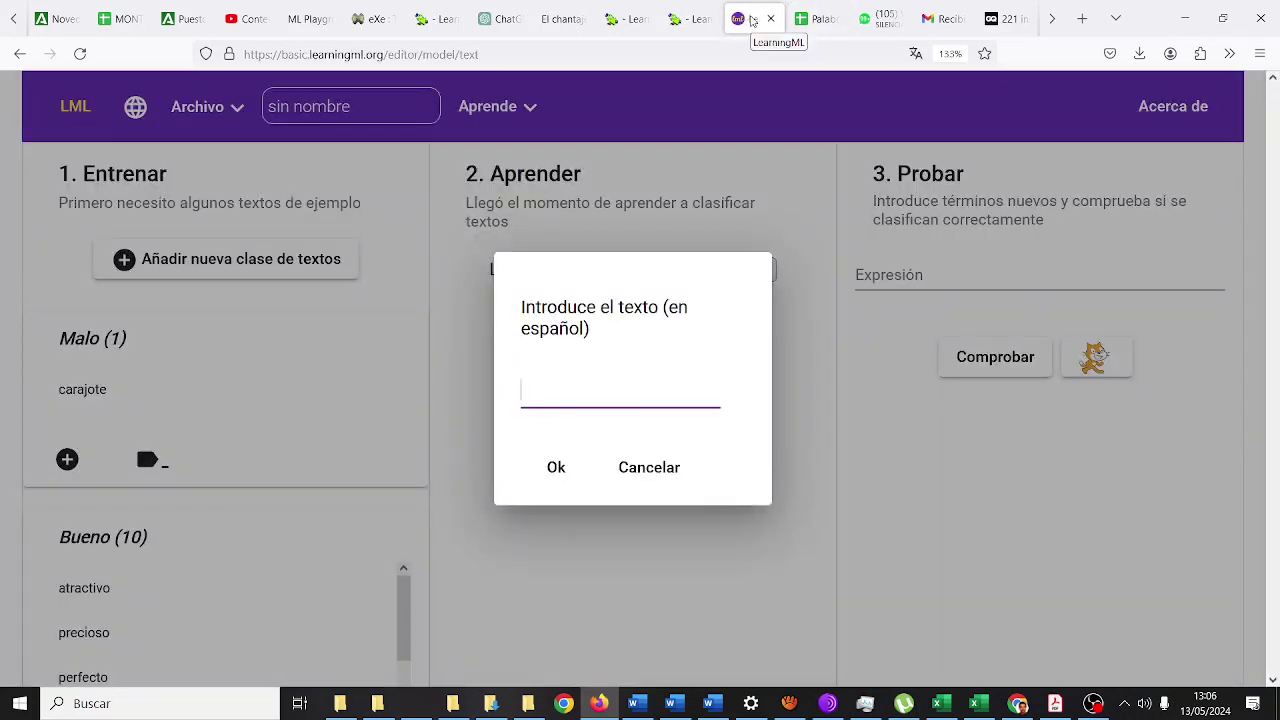
left_click(826, 20)
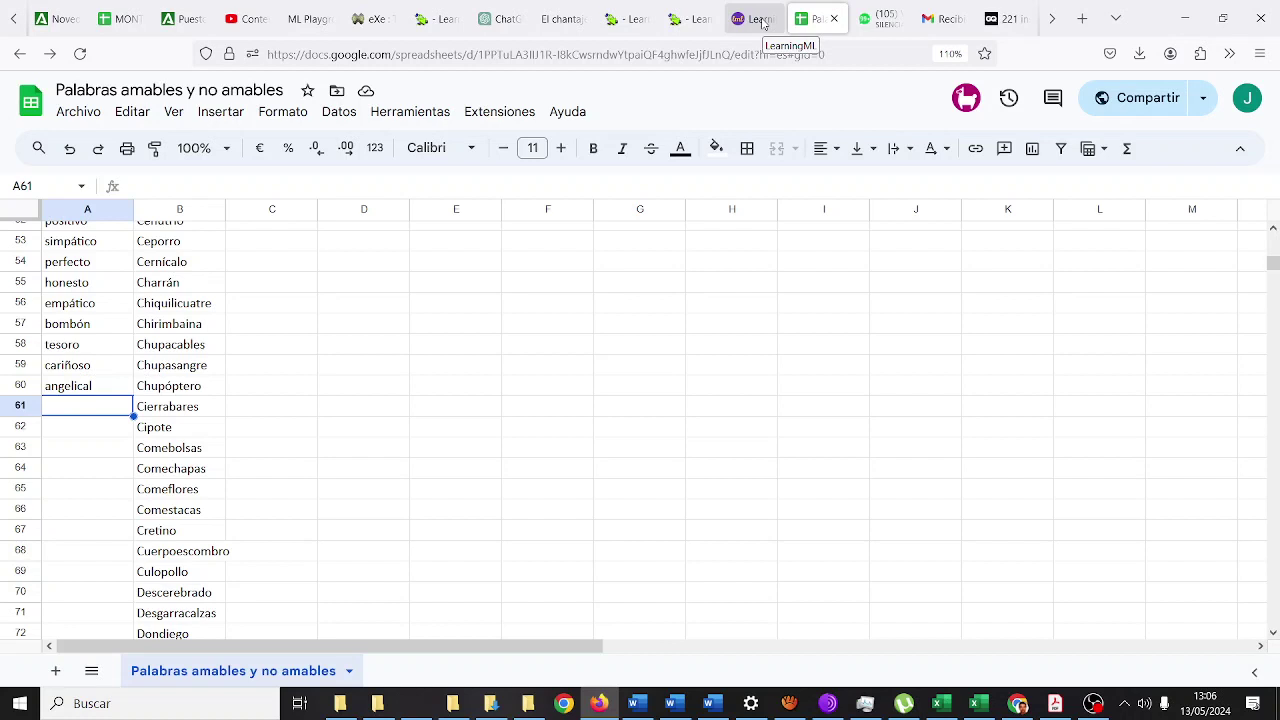
left_click(760, 20)
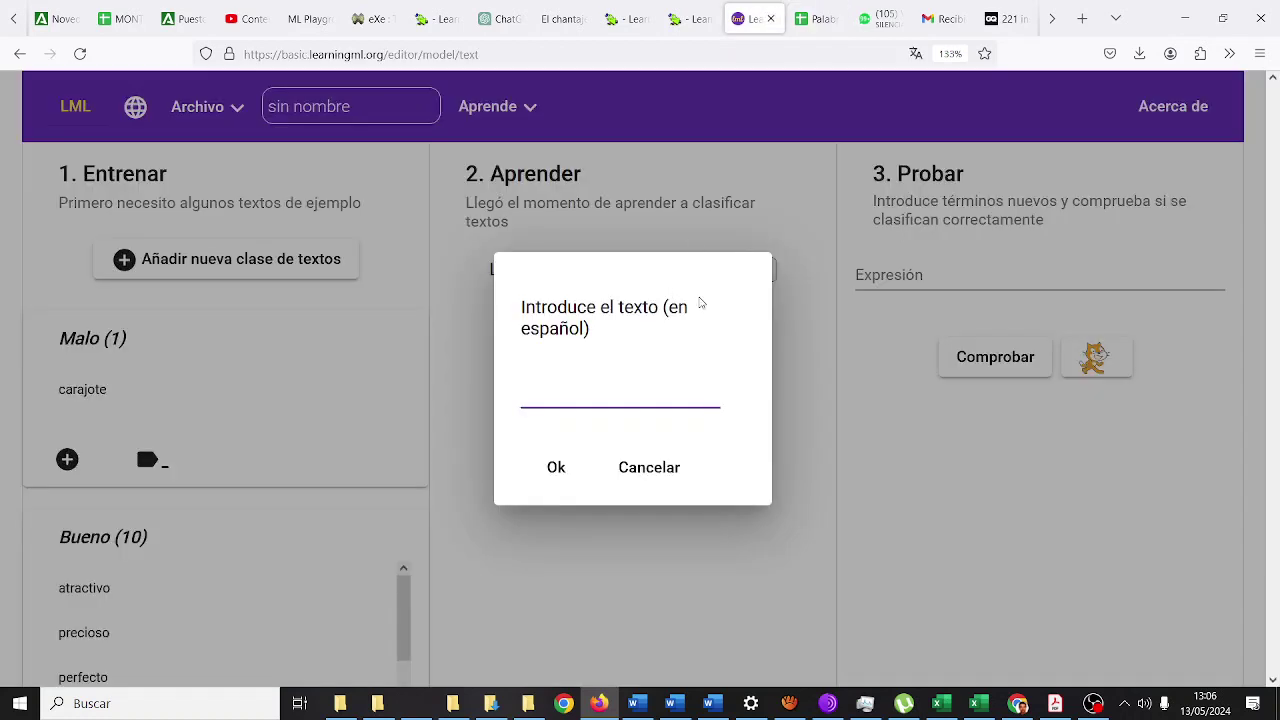
type("comeflores")
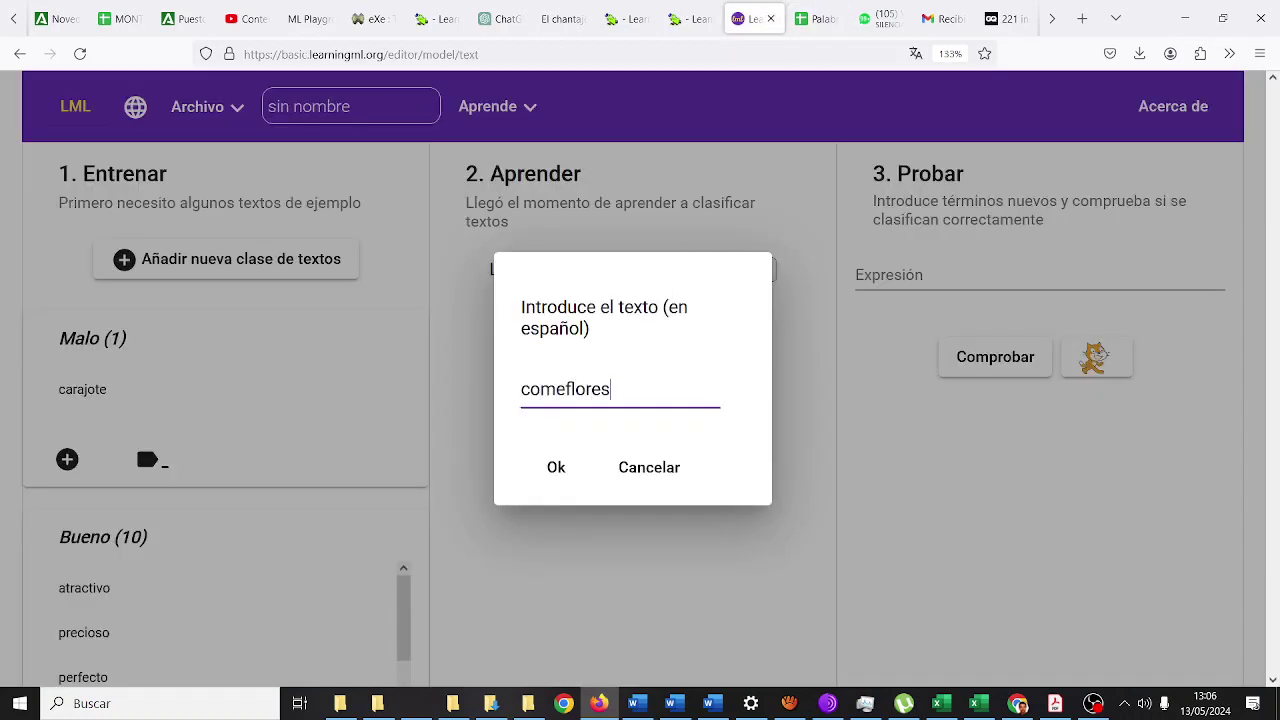
left_click(556, 467)
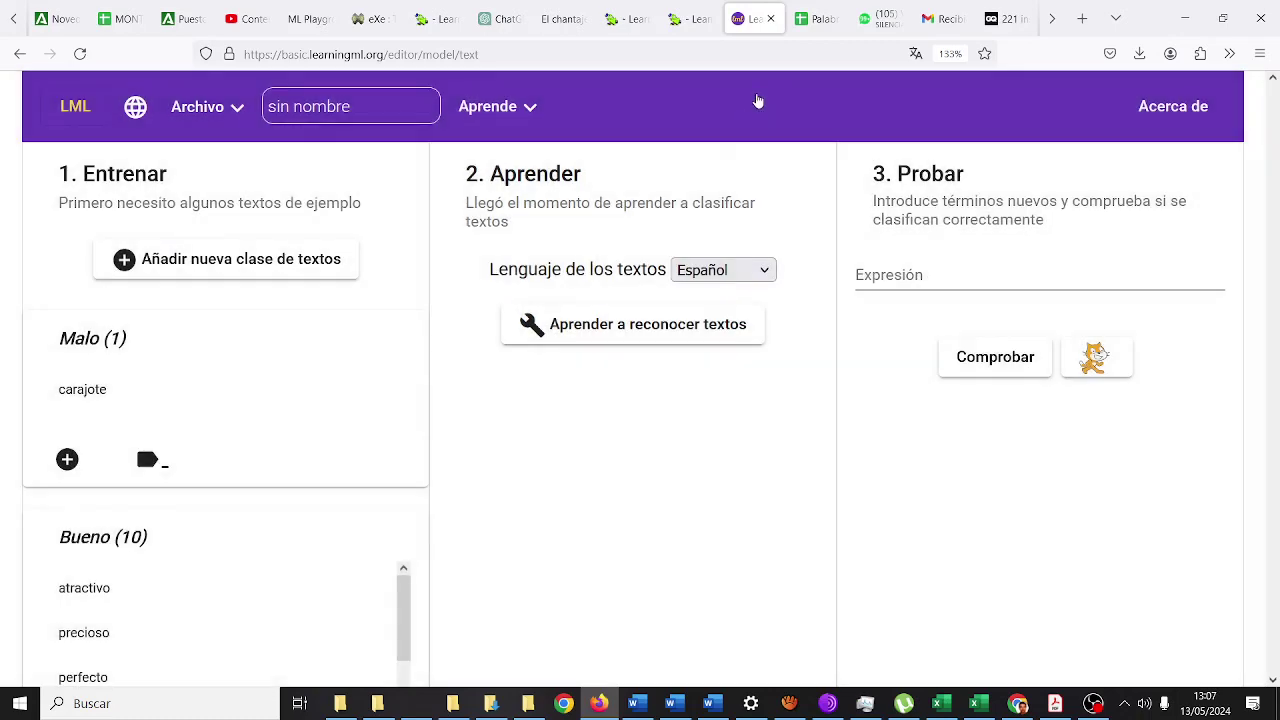
- Consult the spreadsheet again and add the example text "culopollo" to the Malo class
left_click(815, 22)
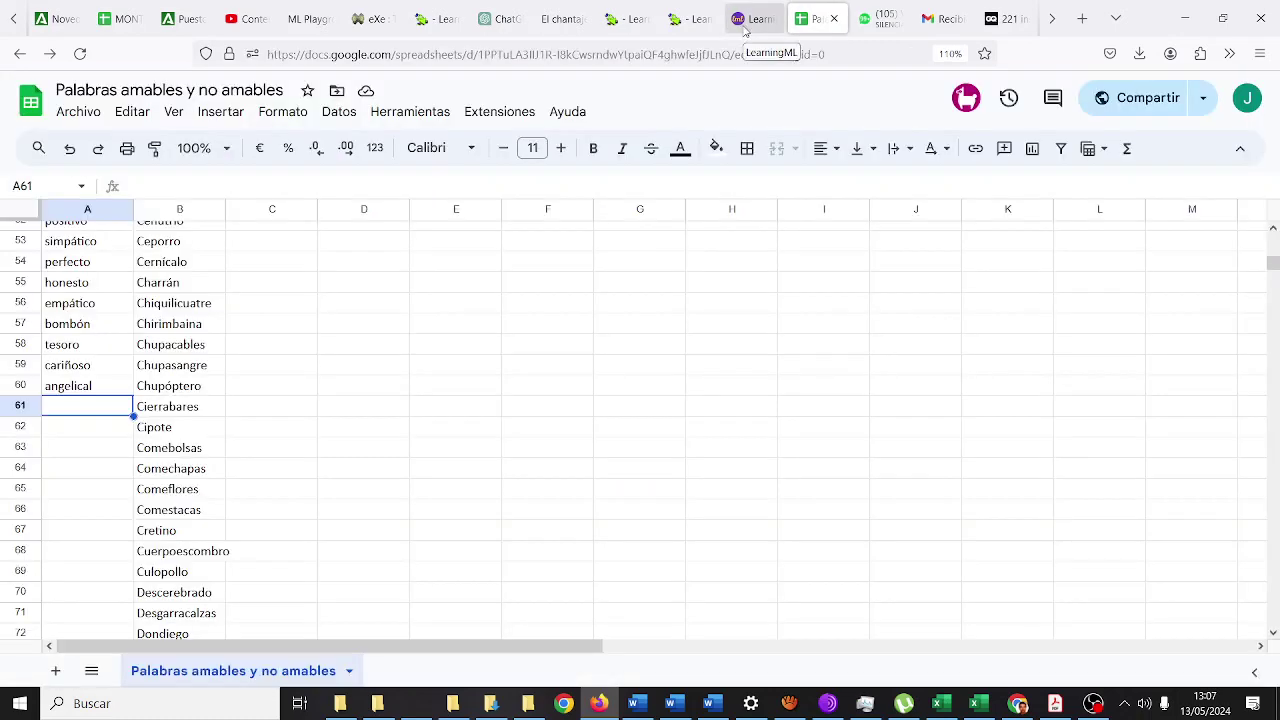
left_click(755, 18)
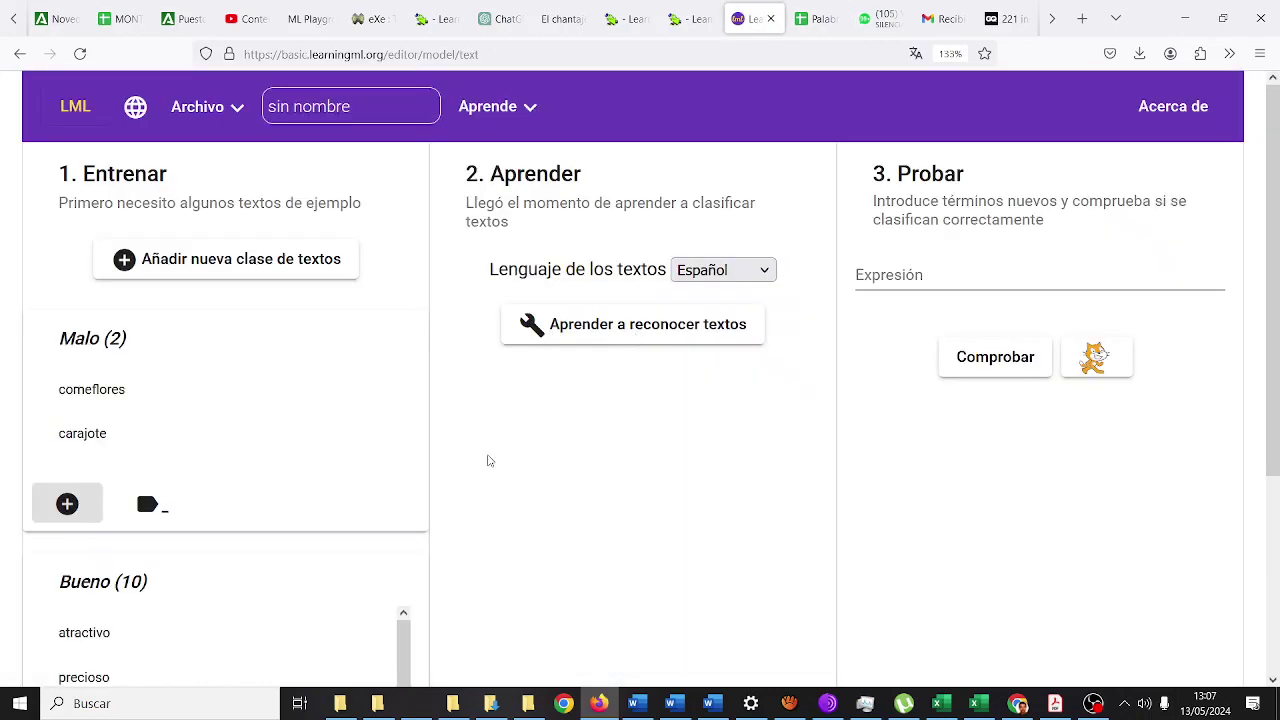
left_click(88, 504)
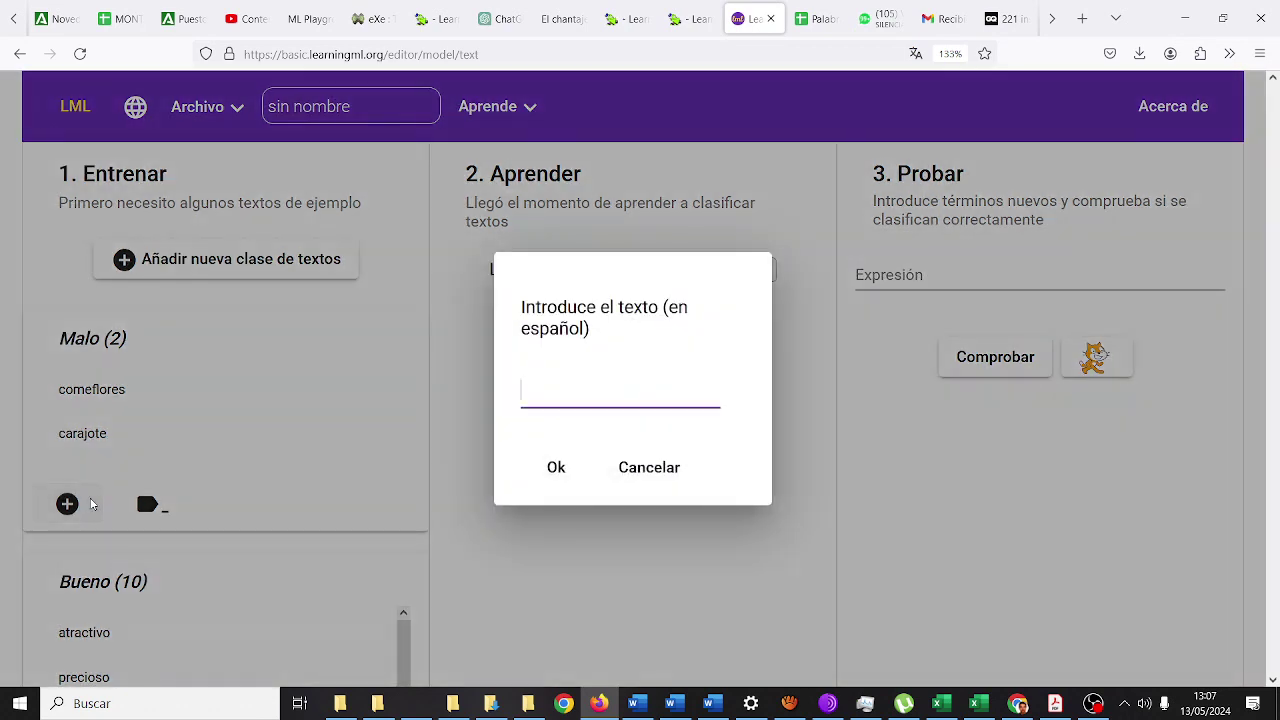
type("culopollo")
left_click(546, 470)
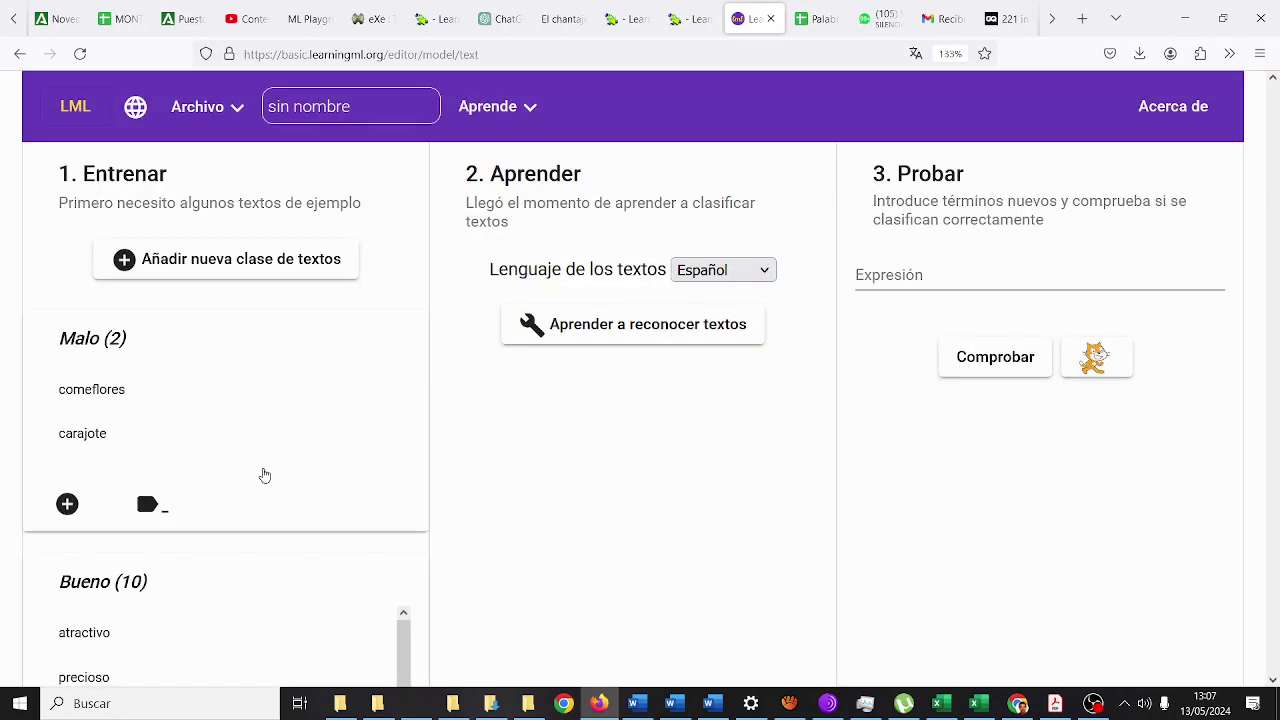
- Add the example text "gañán" to the Malo class, taking it from further down the spreadsheet's unkind words
scroll(260, 472, "down", 2)
left_click(67, 428)
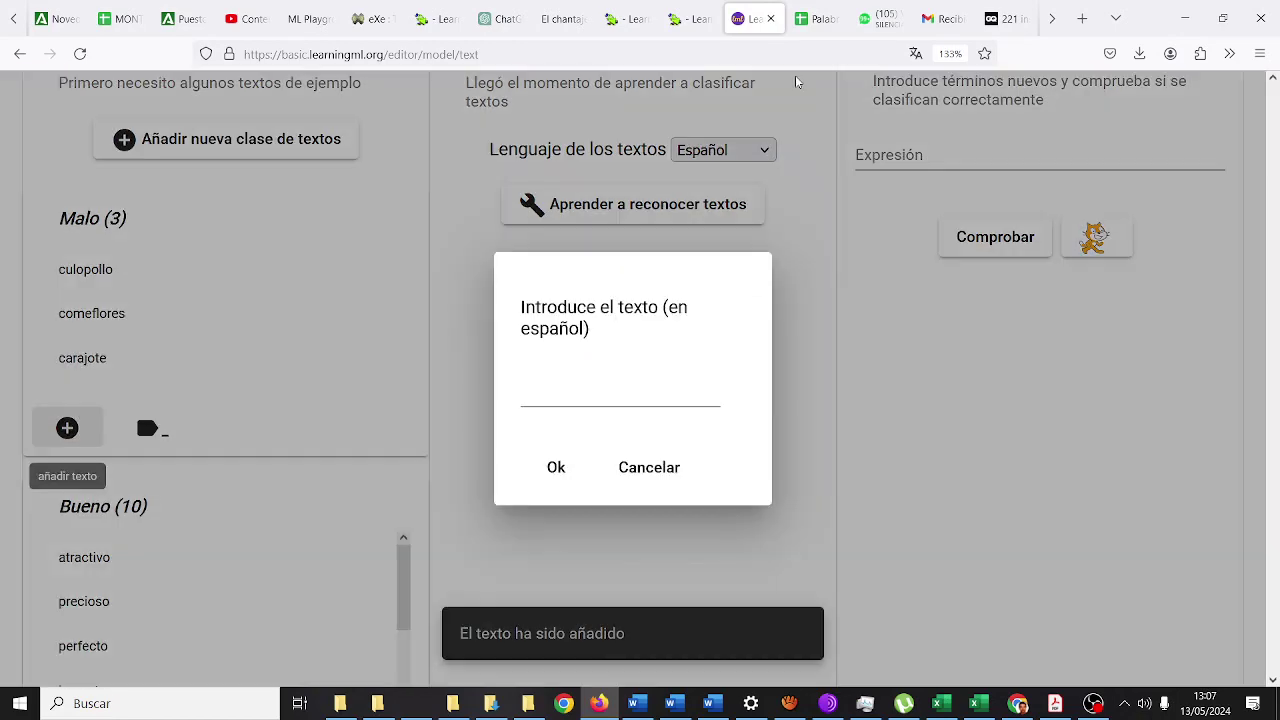
left_click(817, 18)
scroll(258, 360, "down", 8)
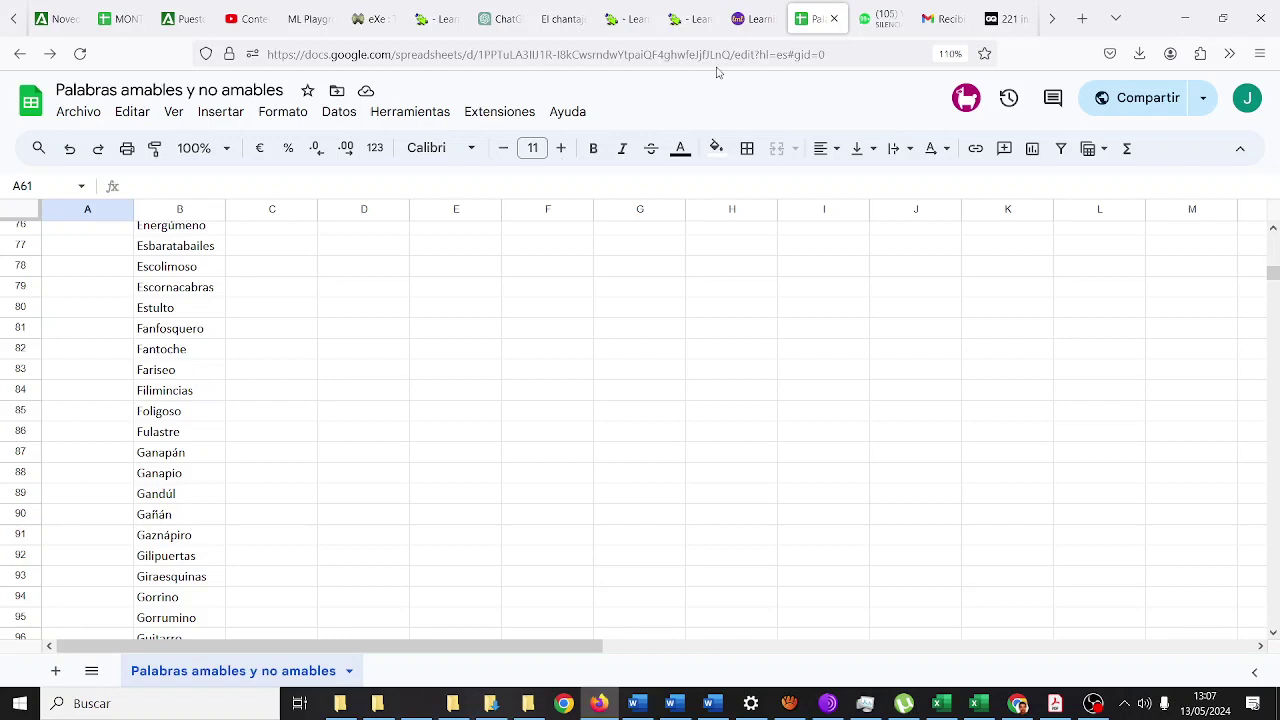
left_click(755, 18)
type("gañán")
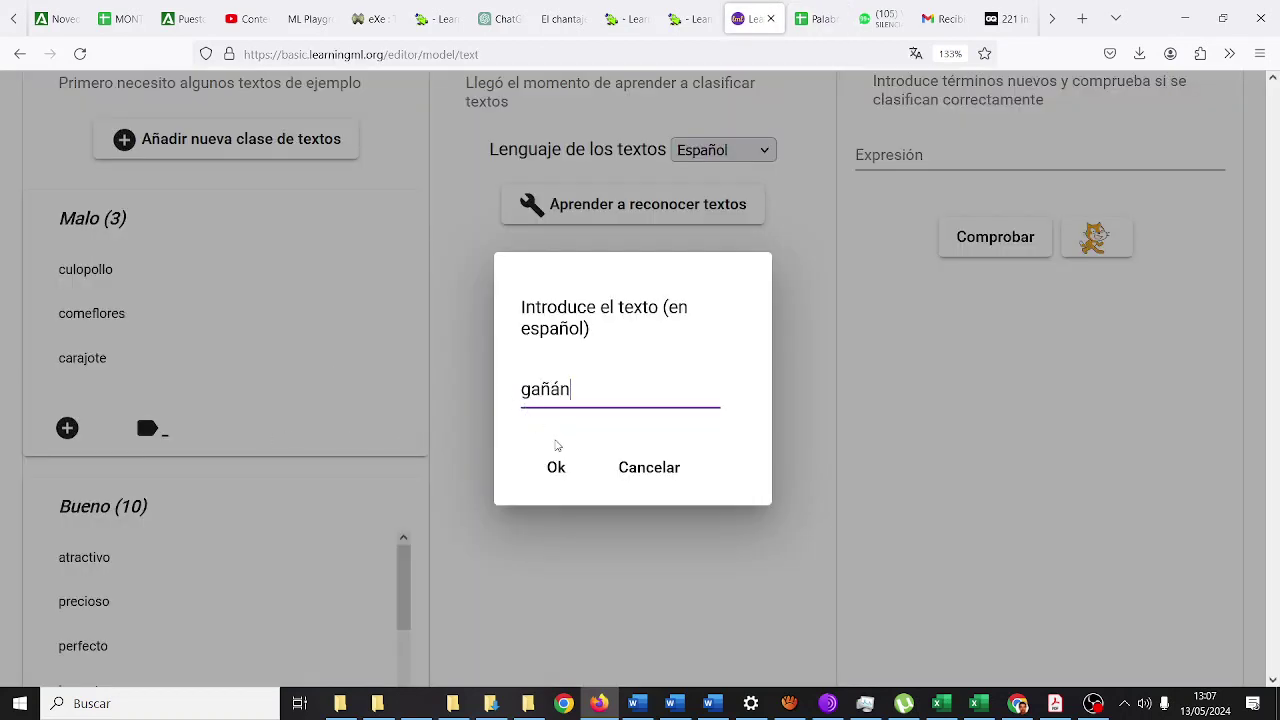
left_click(556, 467)
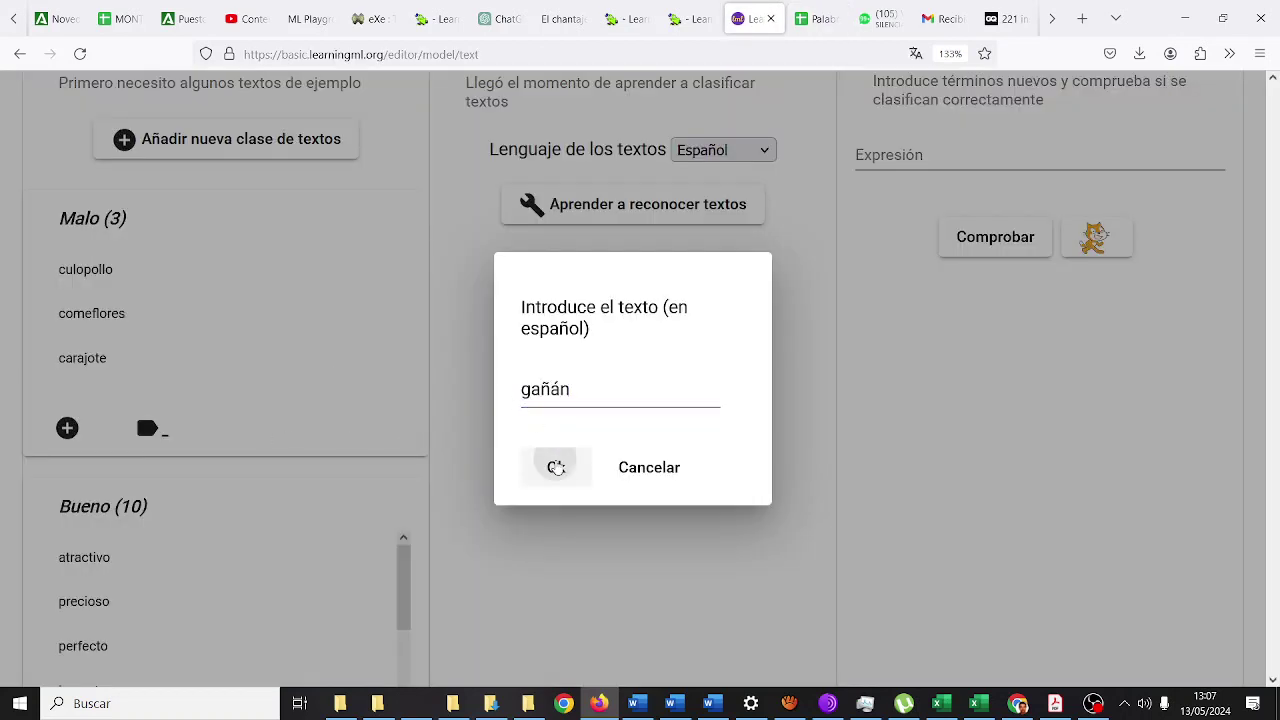
- Add the example text "malasombra" to the Malo class, taking it from the spreadsheet's unkind words
left_click(67, 472)
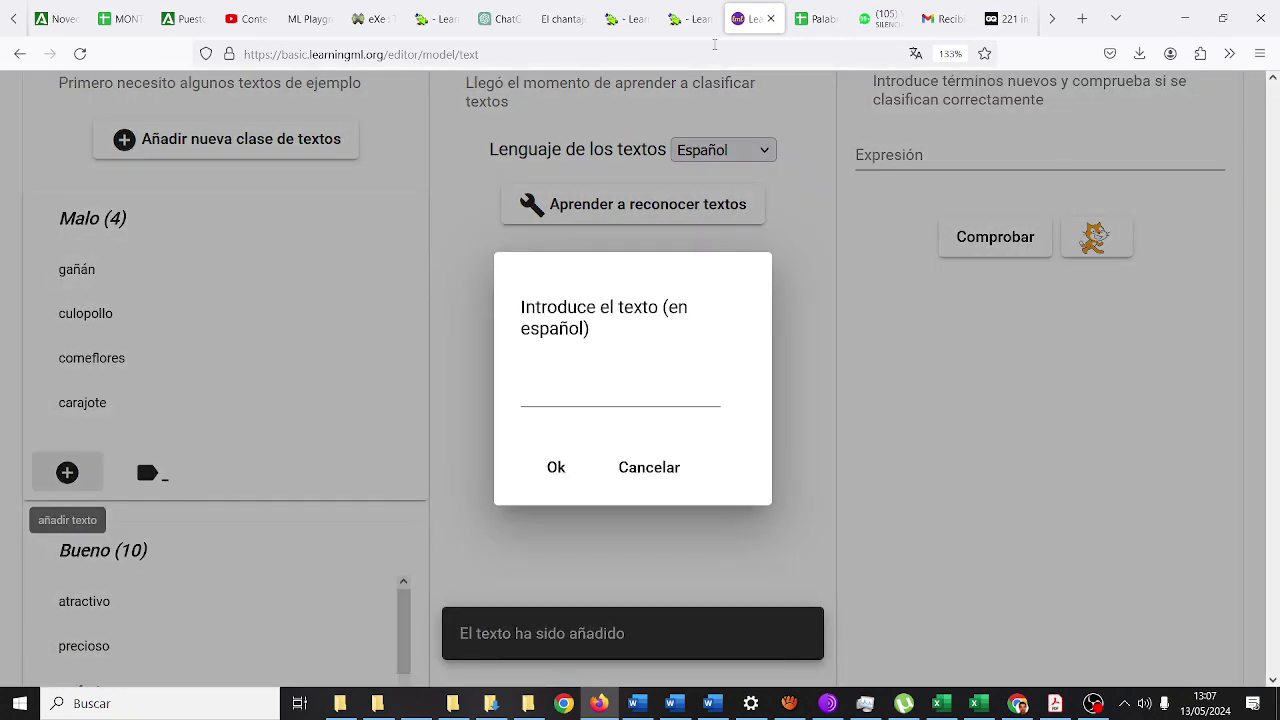
left_click(813, 20)
scroll(229, 459, "down", 8)
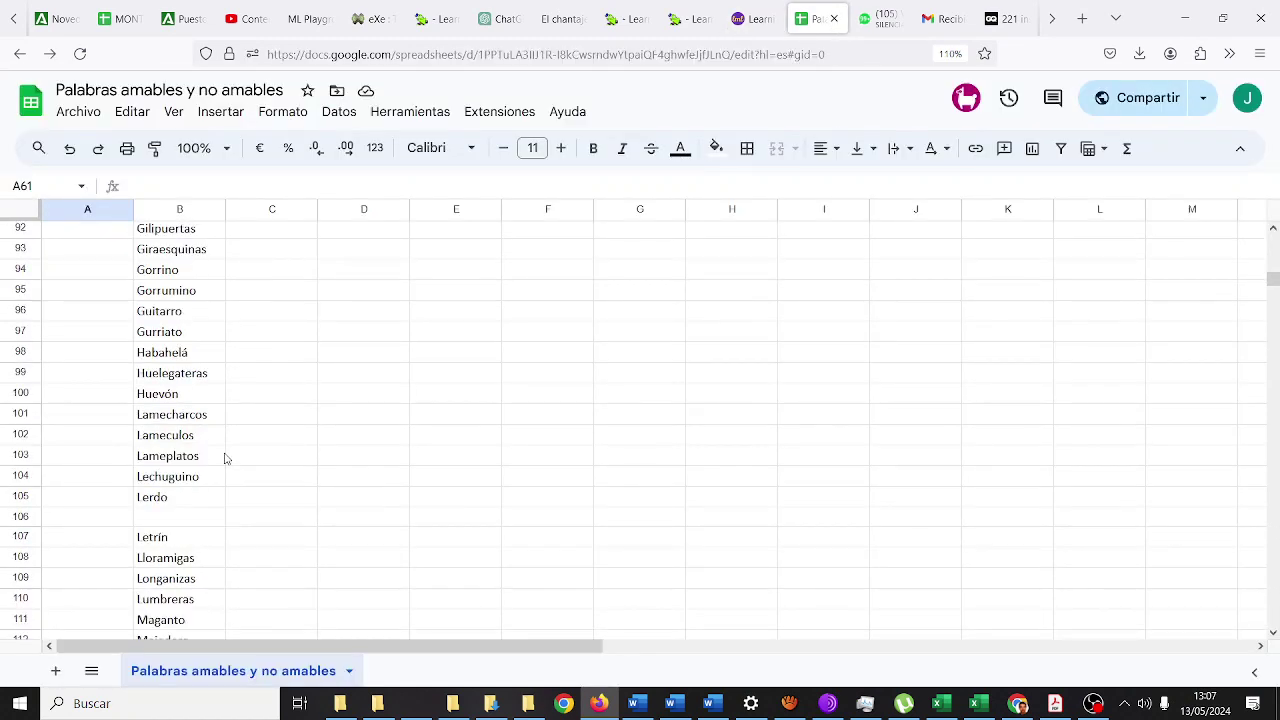
left_click(752, 20)
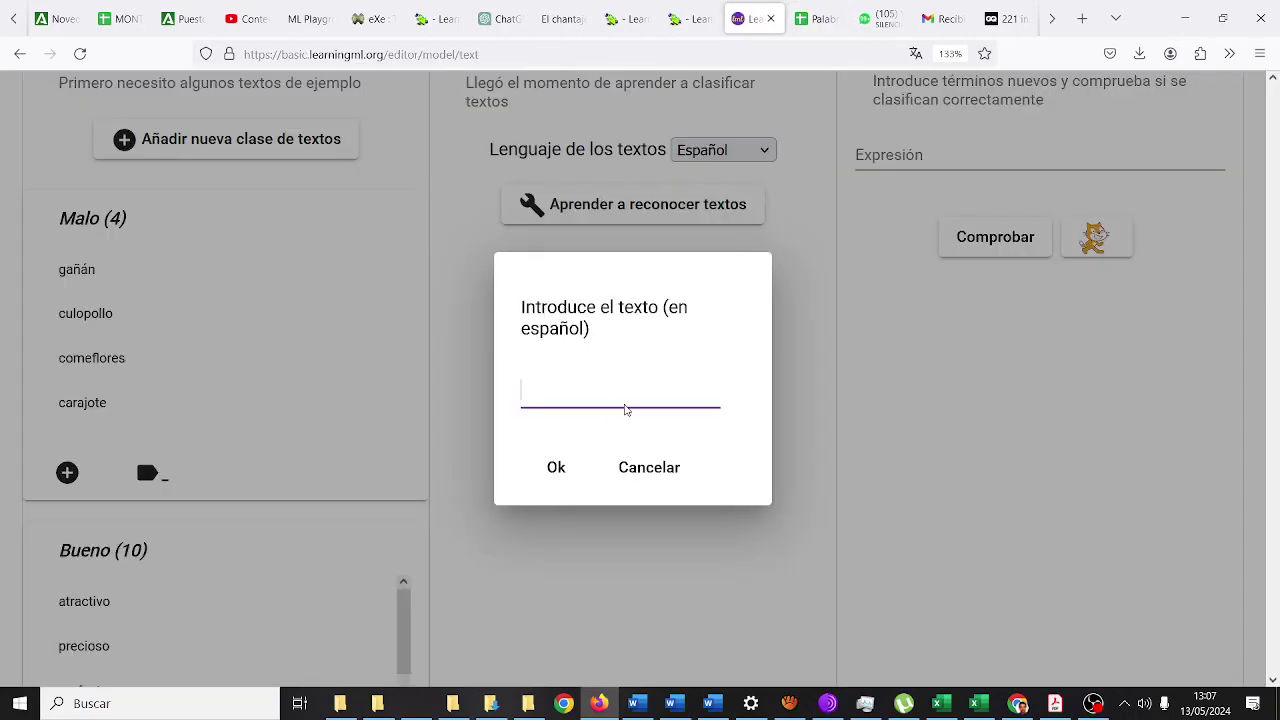
type("malasombra")
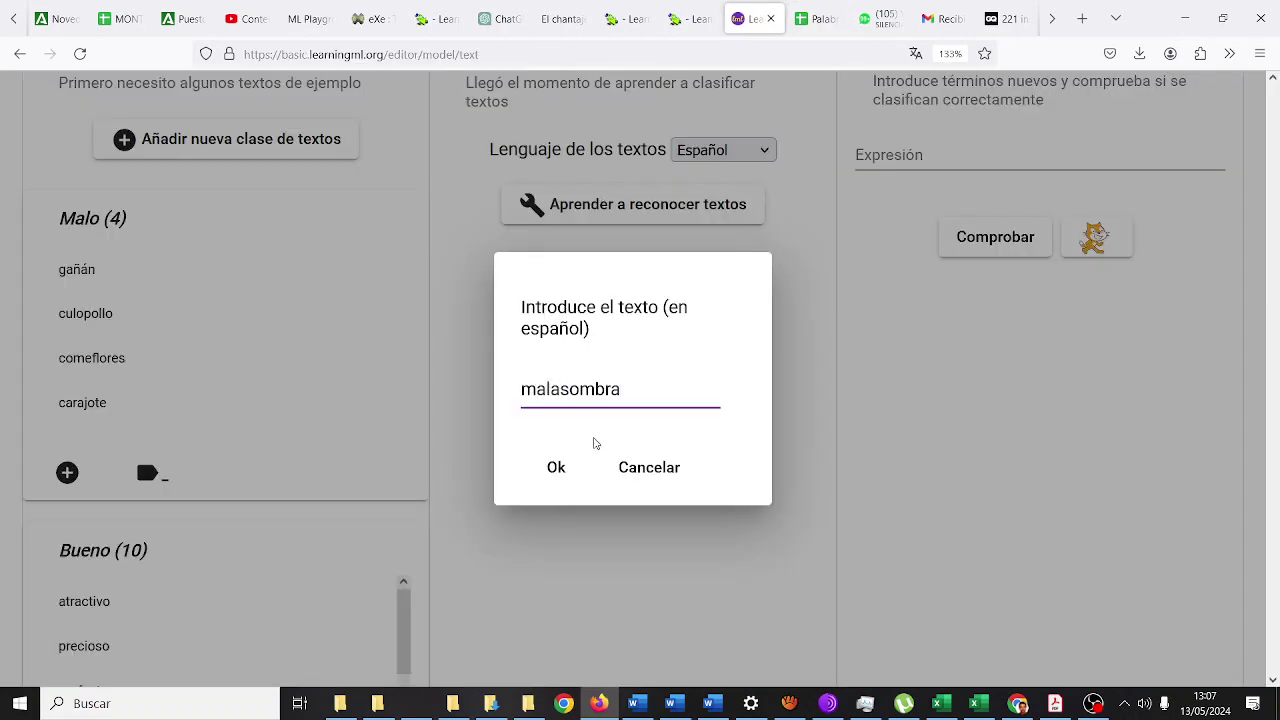
left_click(558, 467)
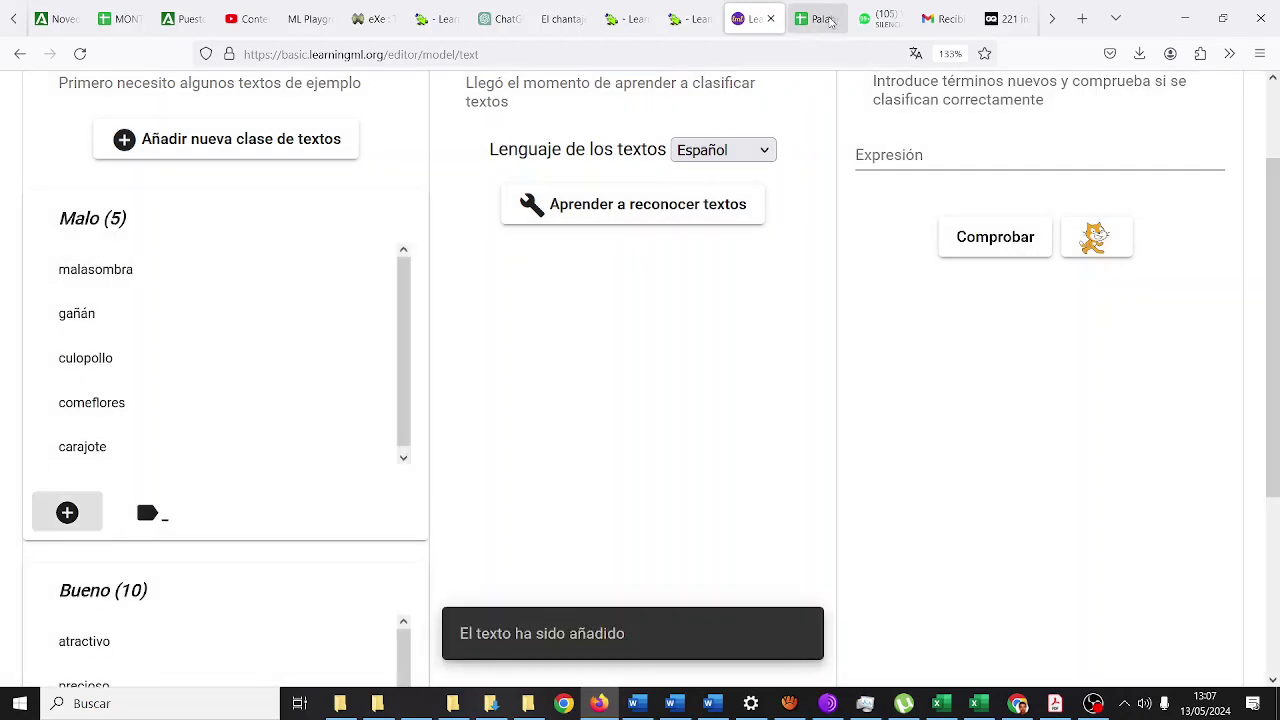
- Add the example text "mastuerzo" to the Malo class, taking it from further down the spreadsheet's unkind words
left_click(829, 20)
scroll(408, 425, "down", 5)
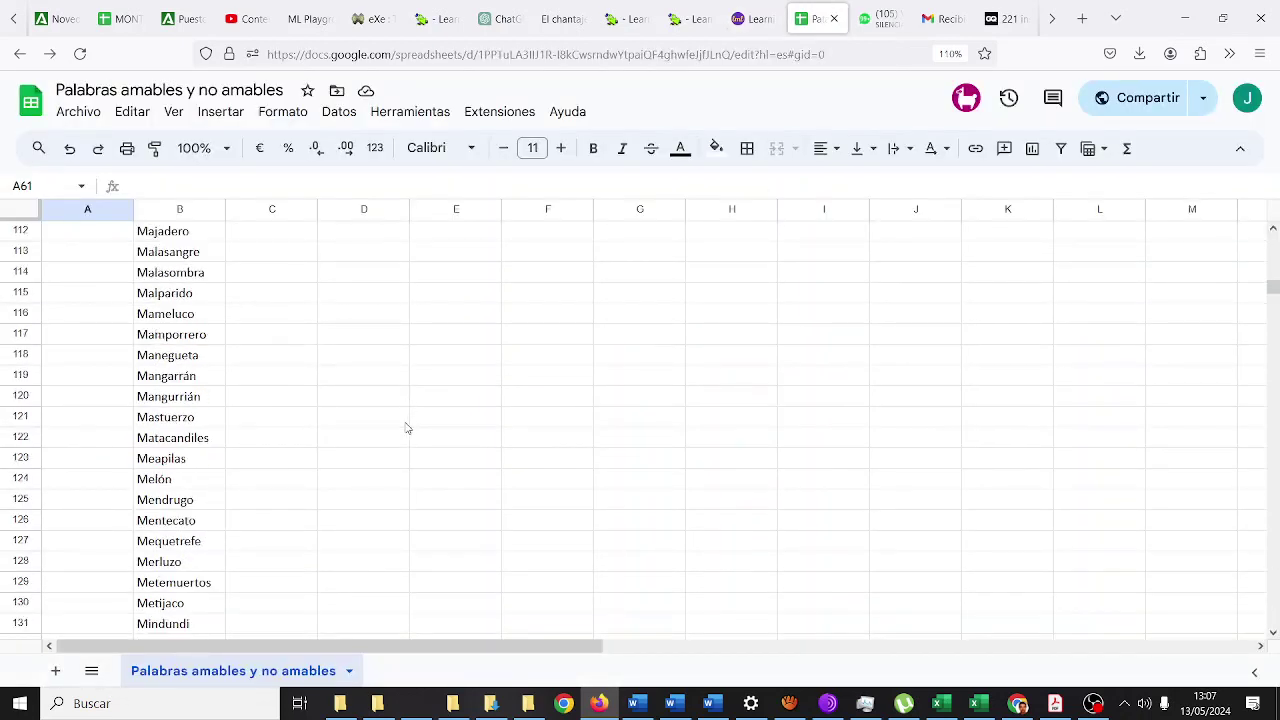
left_click(752, 19)
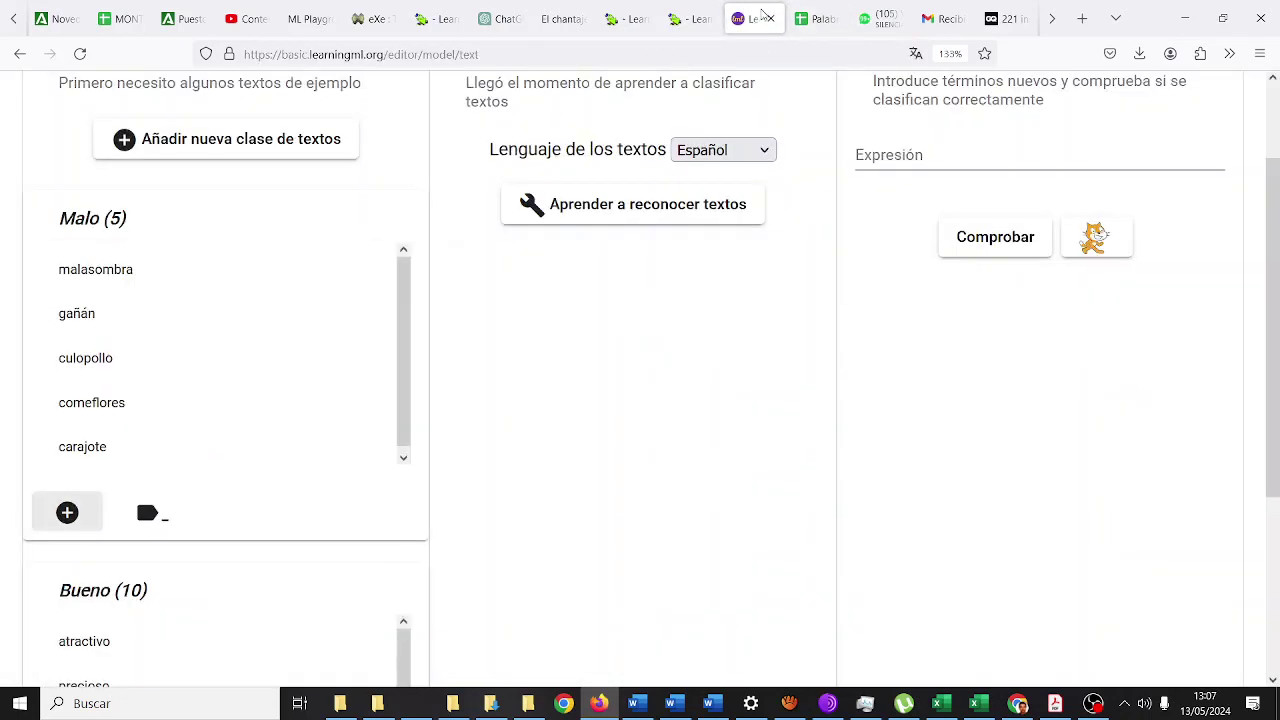
left_click(50, 508)
type("mastuerzo")
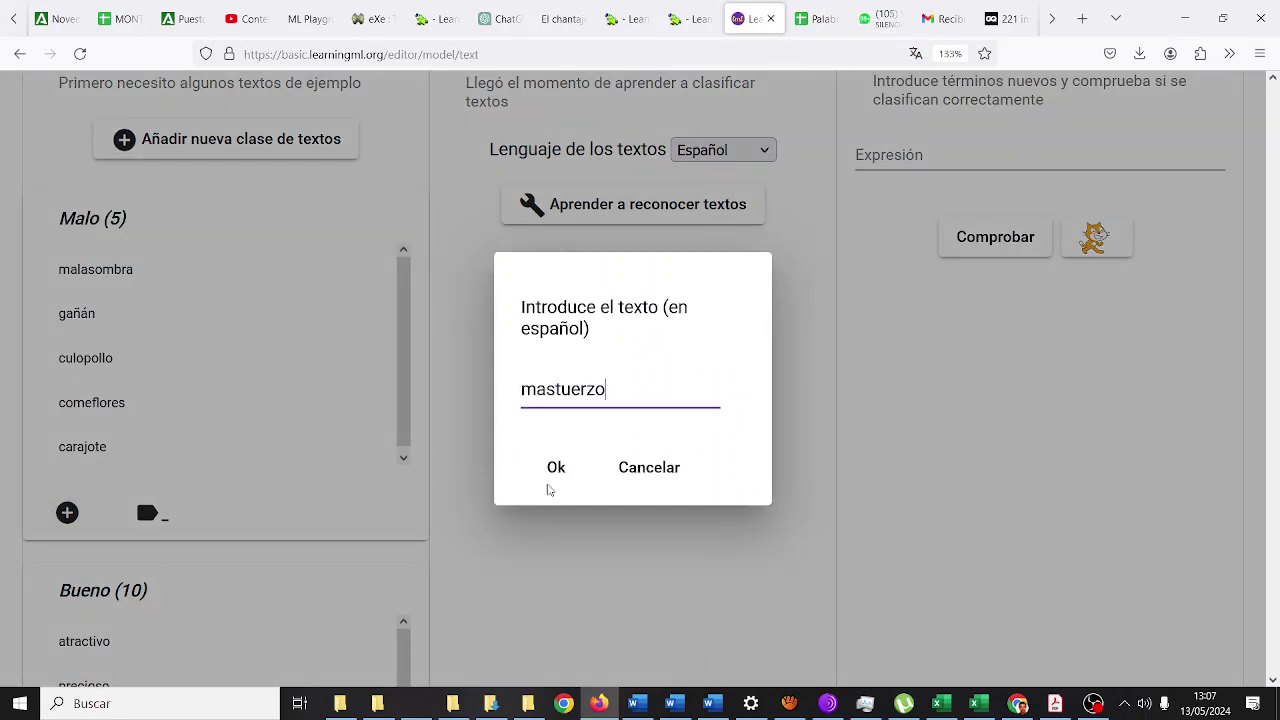
left_click(550, 480)
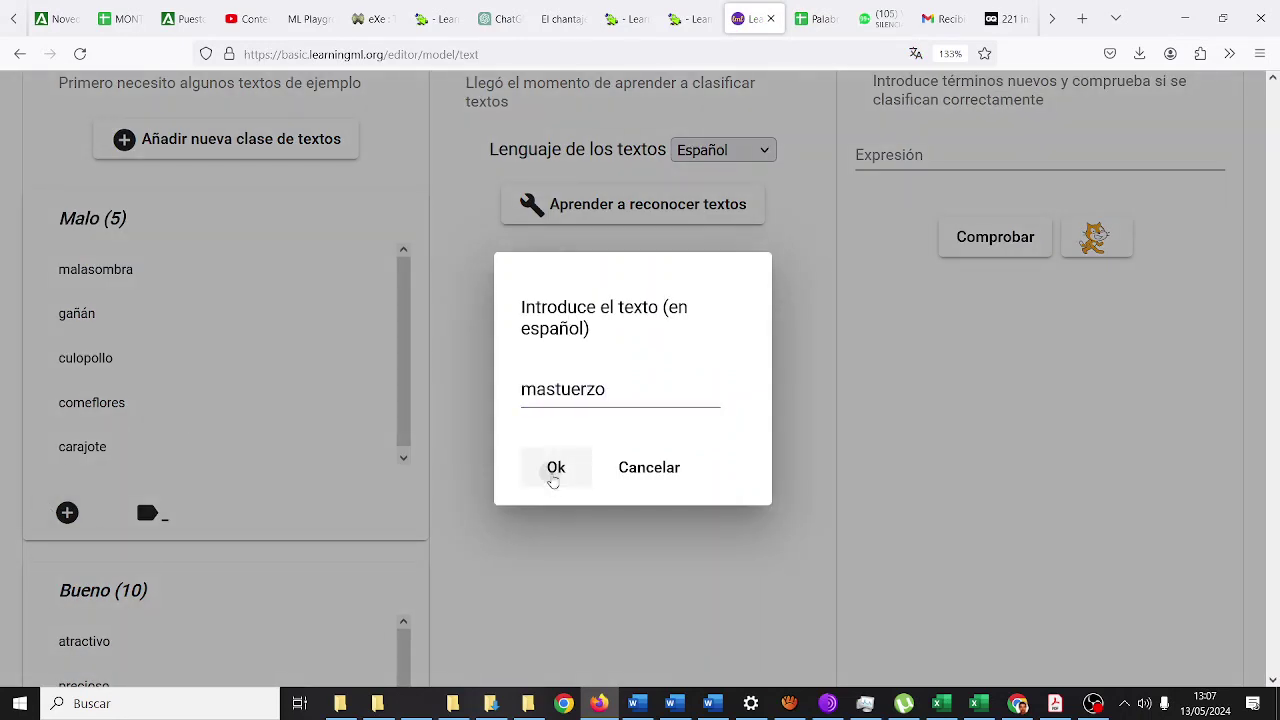
- Add the example text "mequetrefe" to the Malo class, picking it from the spreadsheet's unkind words
left_click(820, 19)
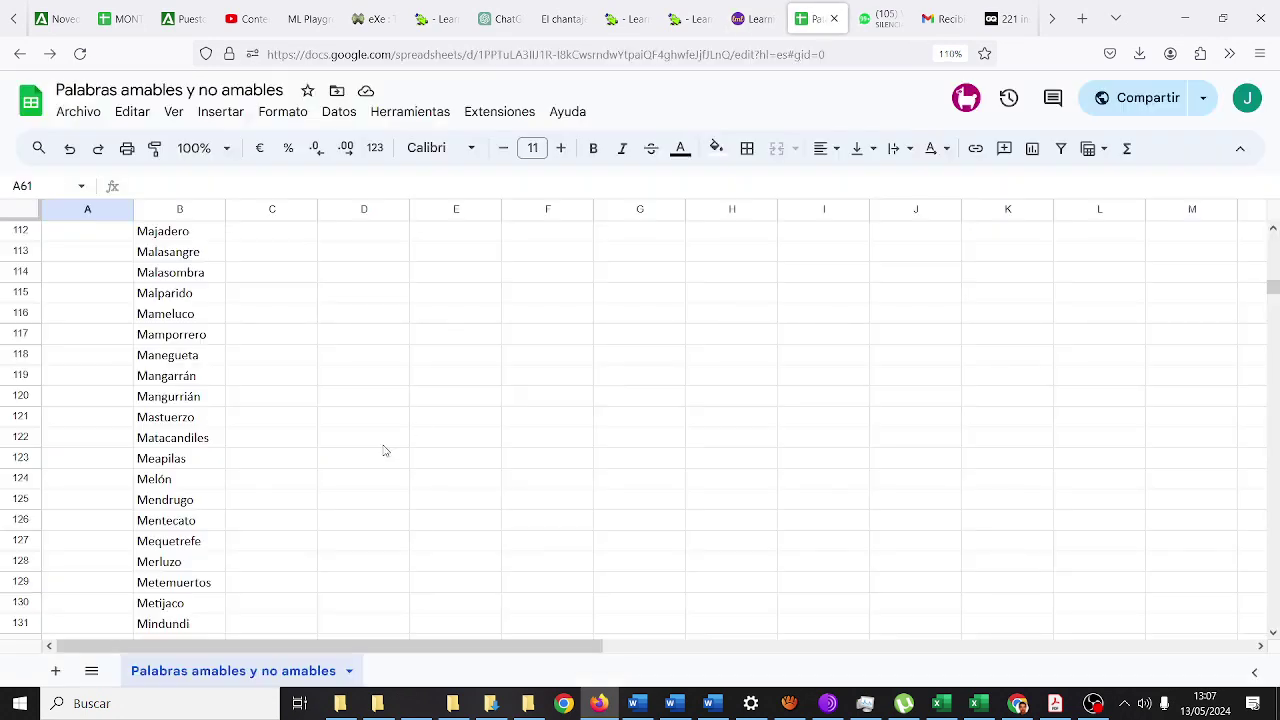
scroll(215, 517, "down", 3)
left_click(752, 18)
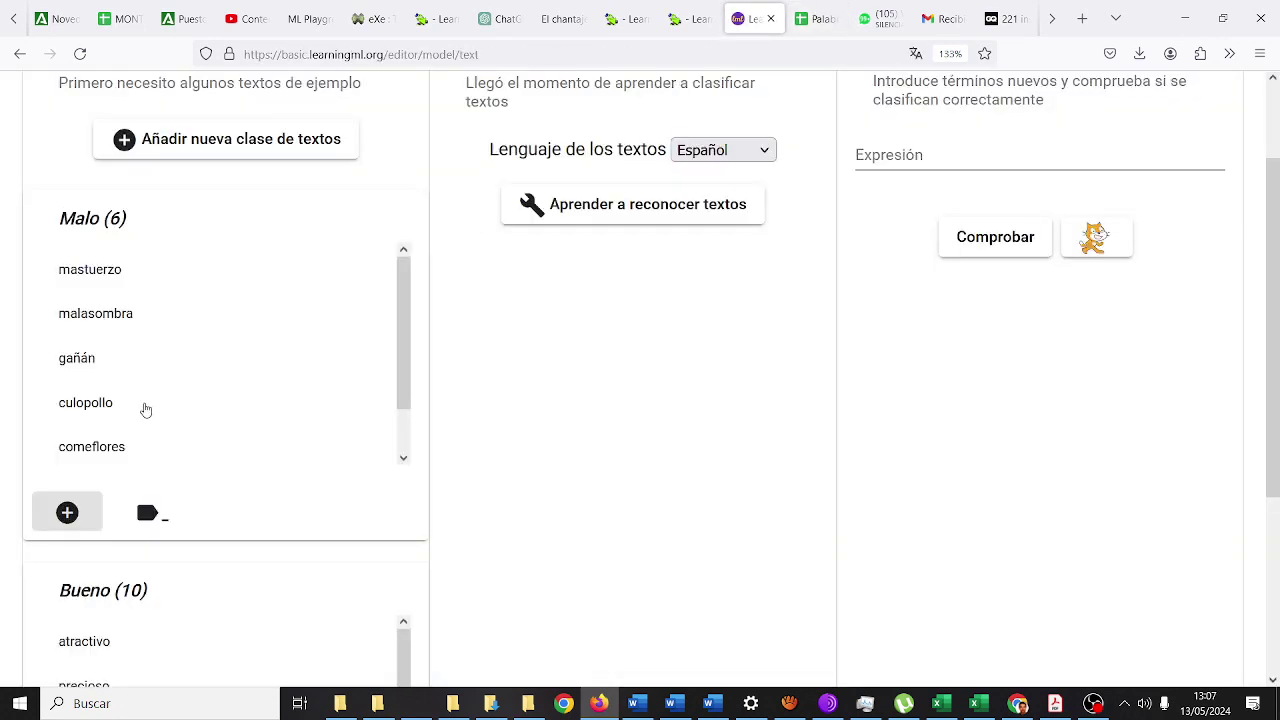
left_click(67, 511)
type("mequetrefe")
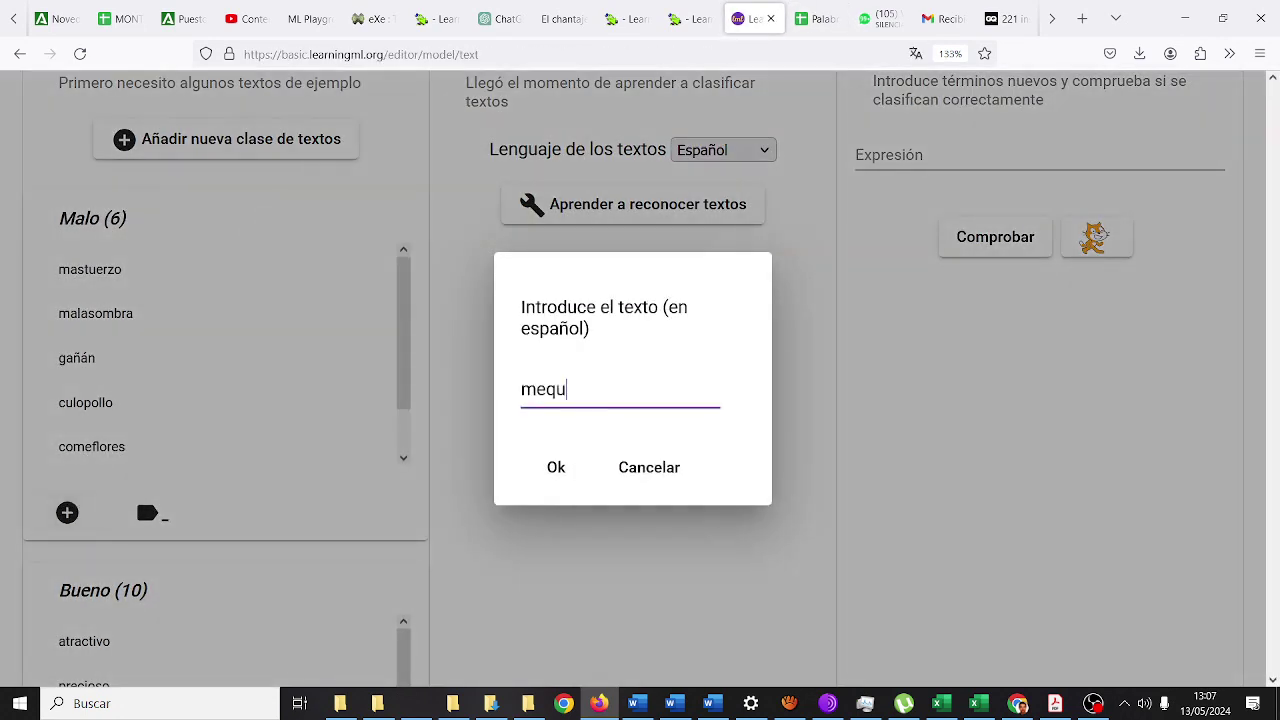
left_click(556, 467)
- Find "Papafrita" among the spreadsheet's unkind words and add it as the example text "papafrita" to the Malo class
left_click(815, 18)
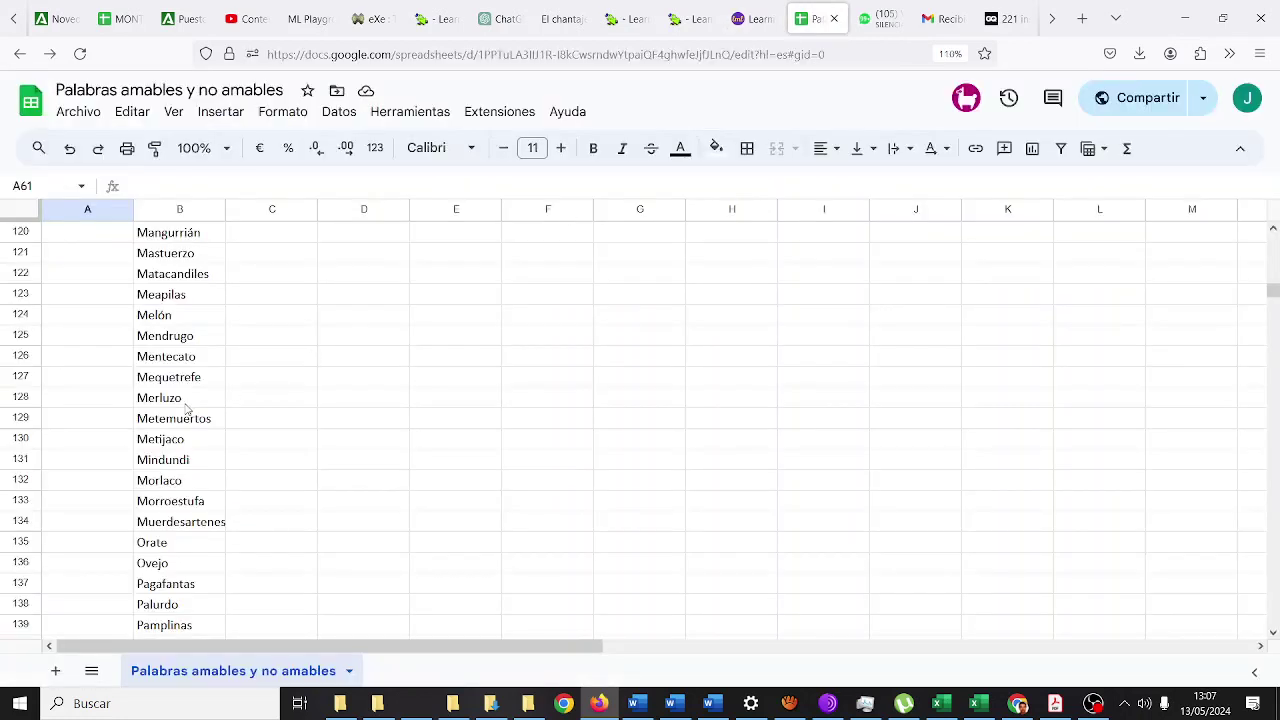
scroll(185, 408, "down", 5)
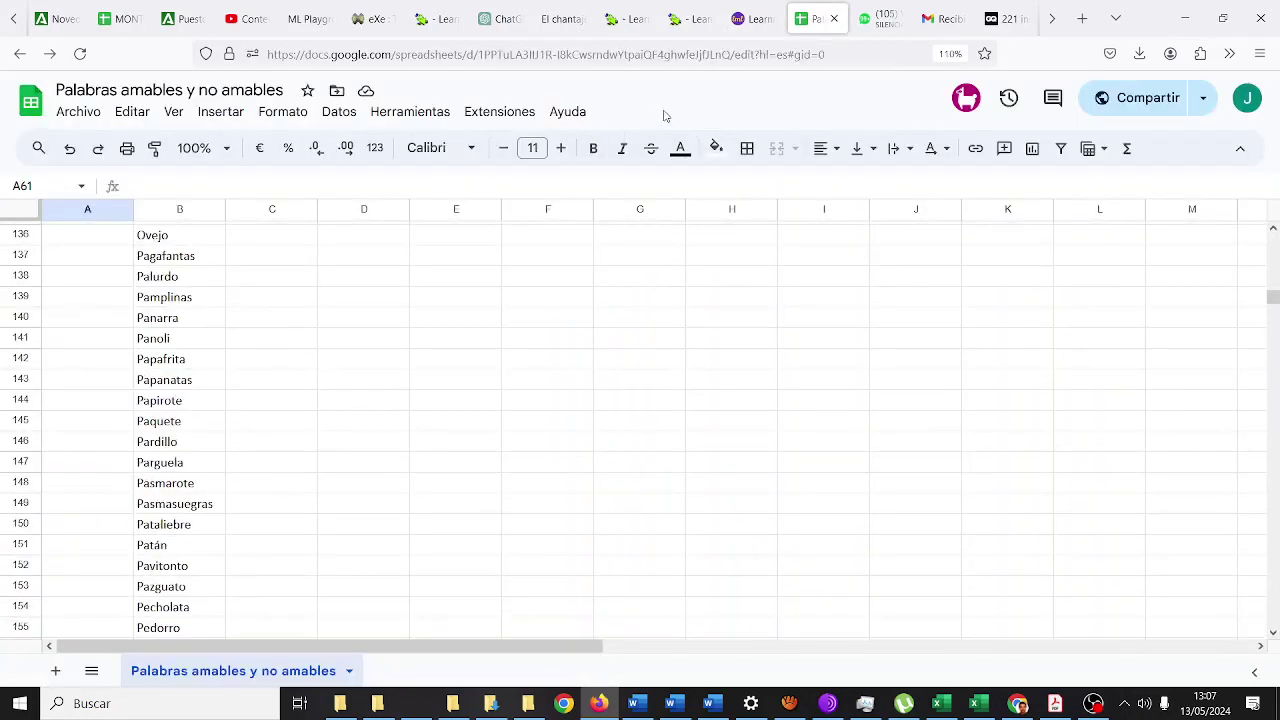
left_click(755, 18)
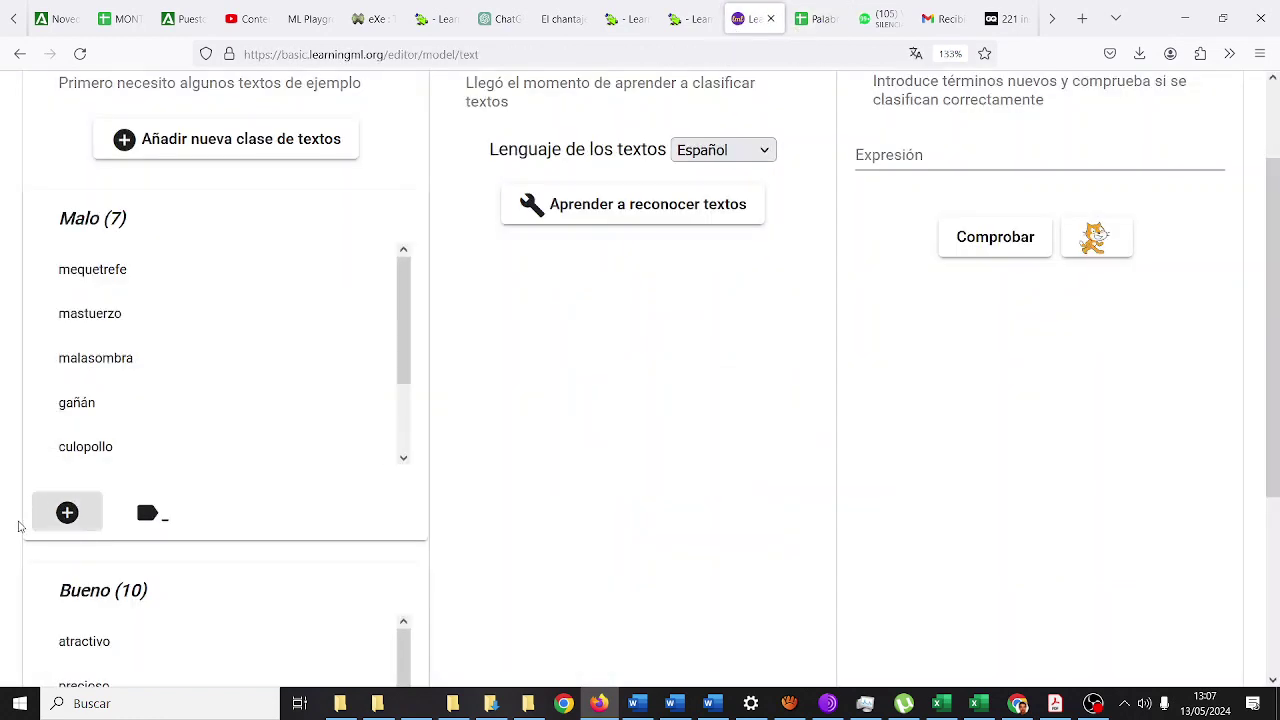
left_click(66, 513)
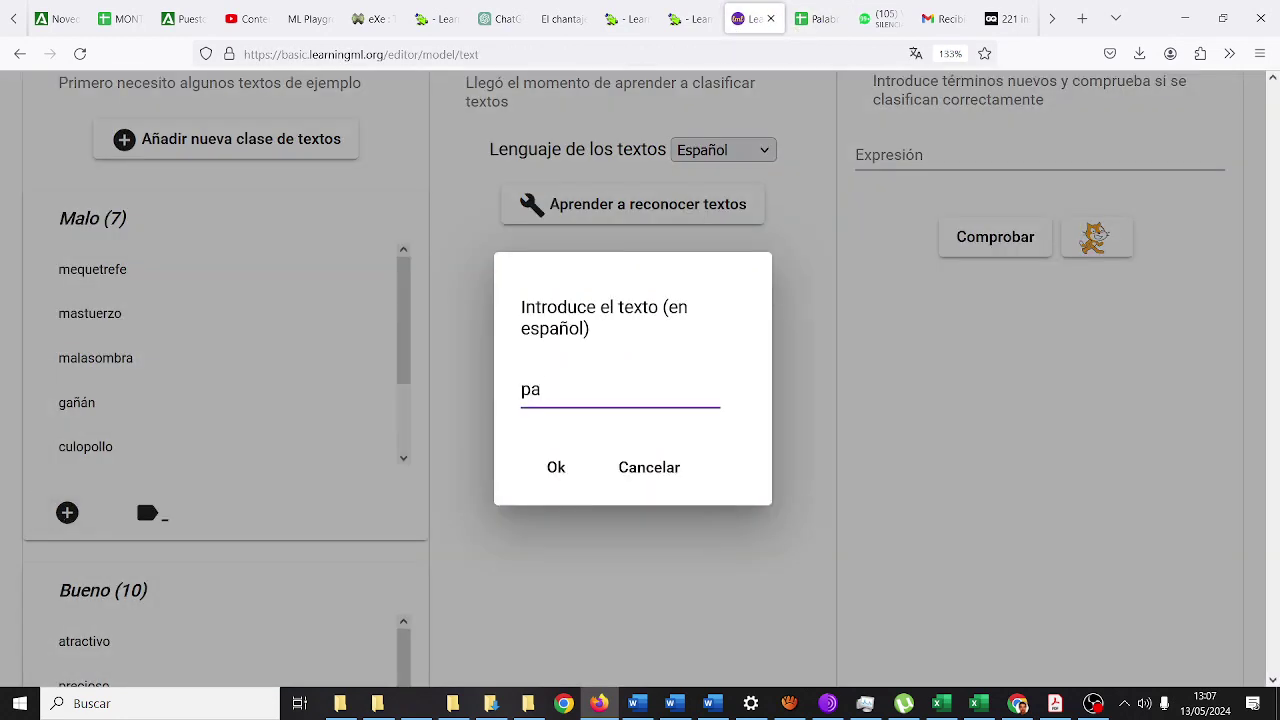
left_click(542, 470)
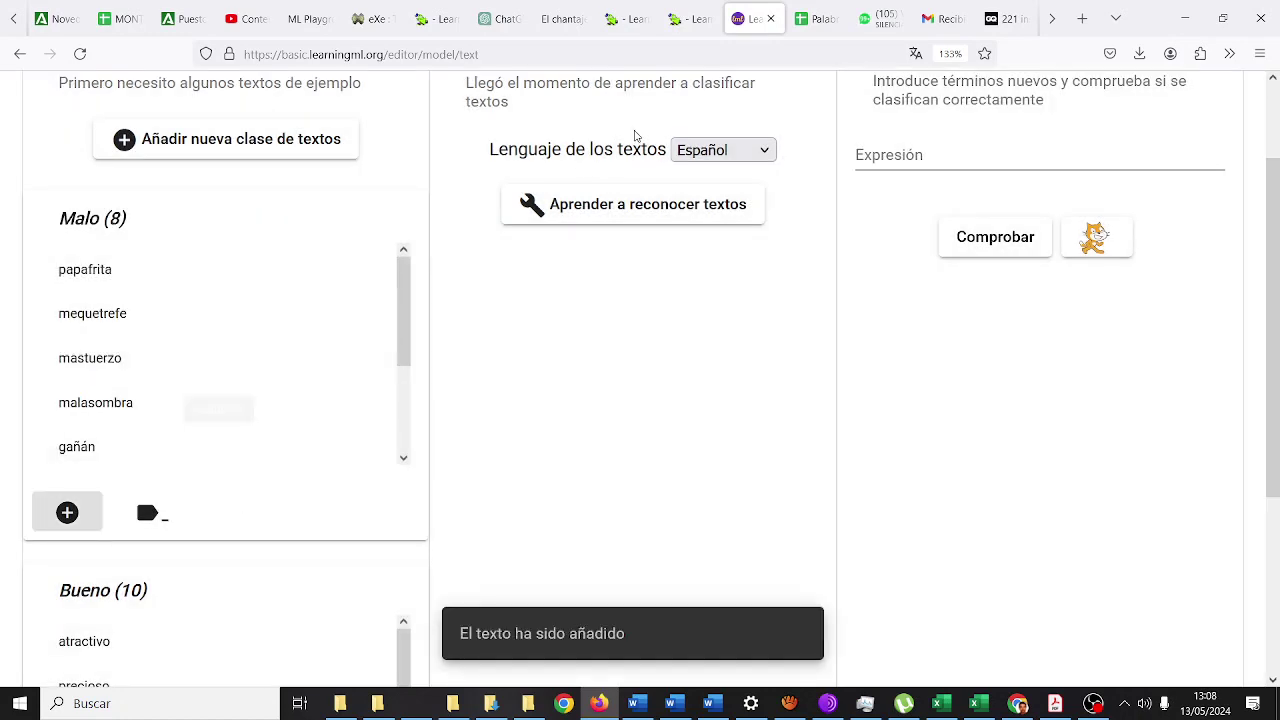
- Add the example text "pazguato" to the Malo class, taking it from the spreadsheet's unkind words
left_click(813, 20)
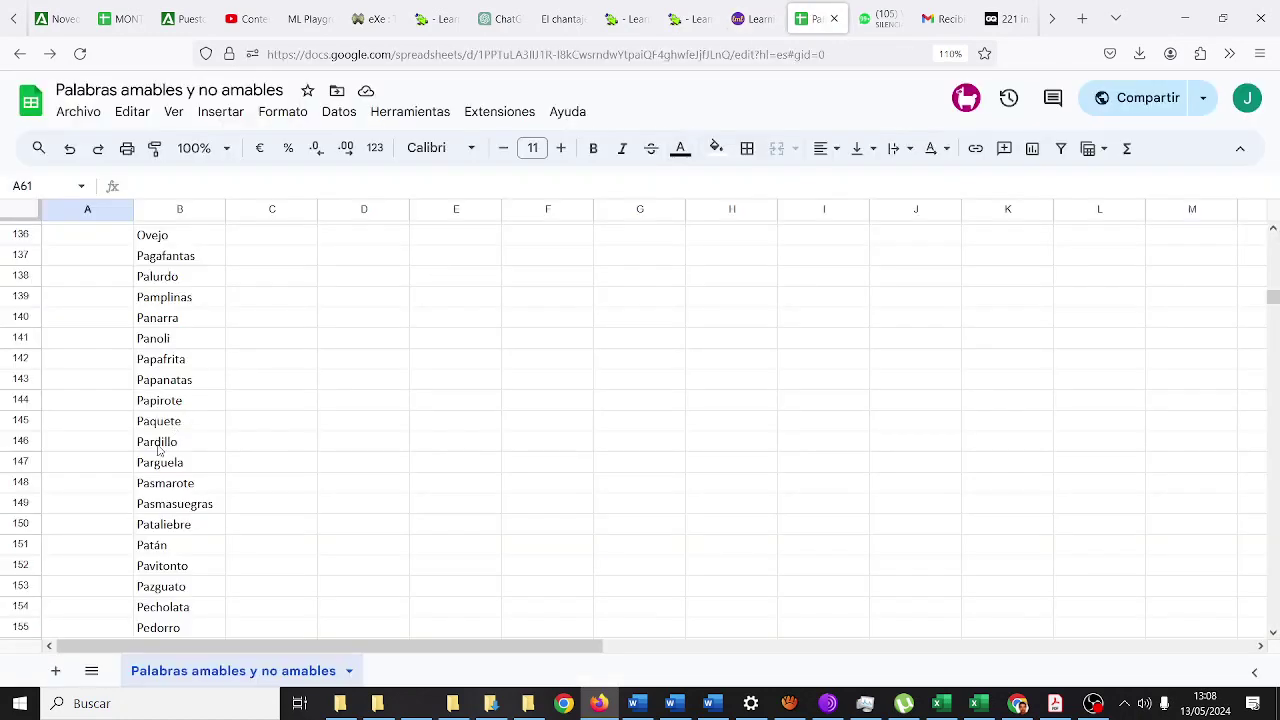
scroll(160, 448, "down", 3)
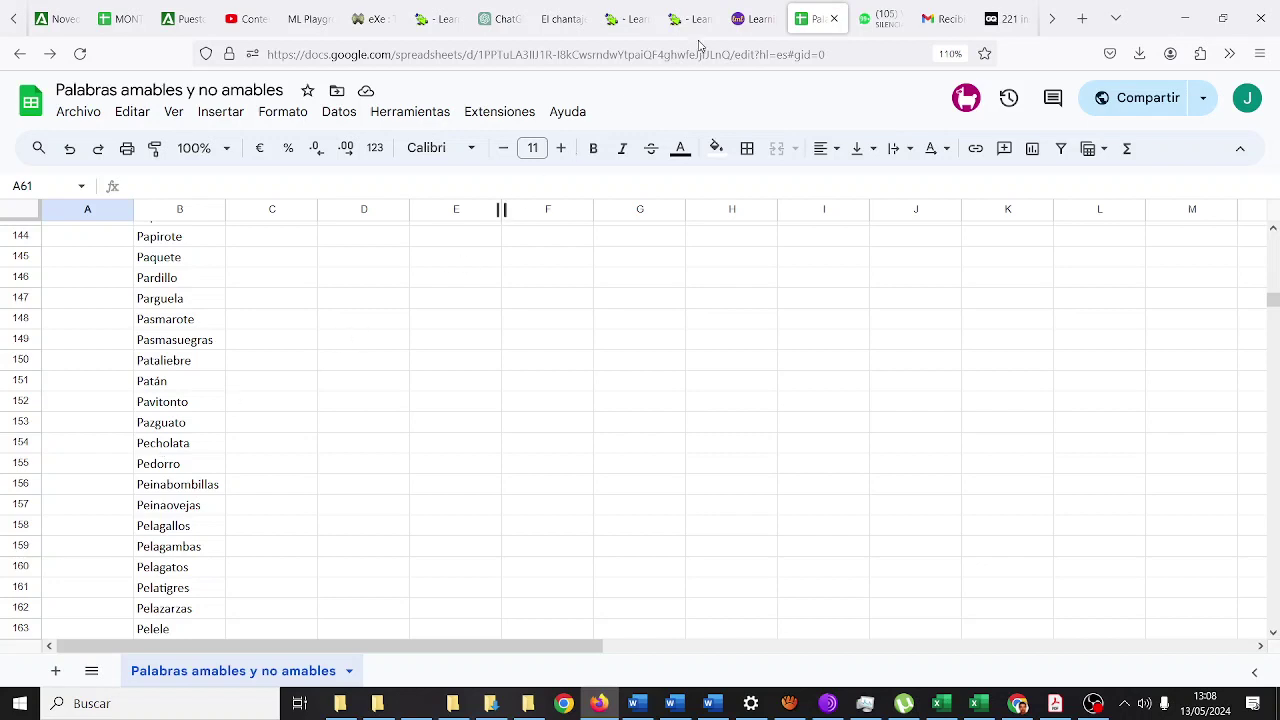
left_click(752, 18)
left_click(67, 513)
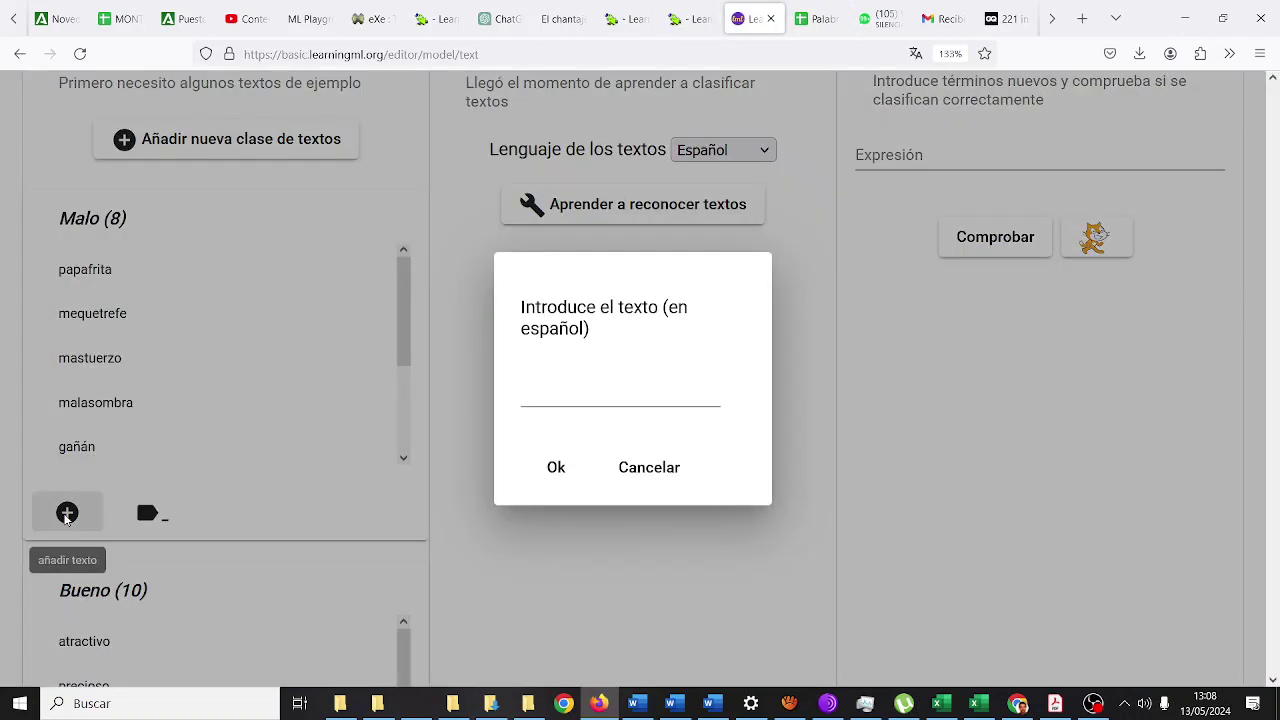
type("pazguato")
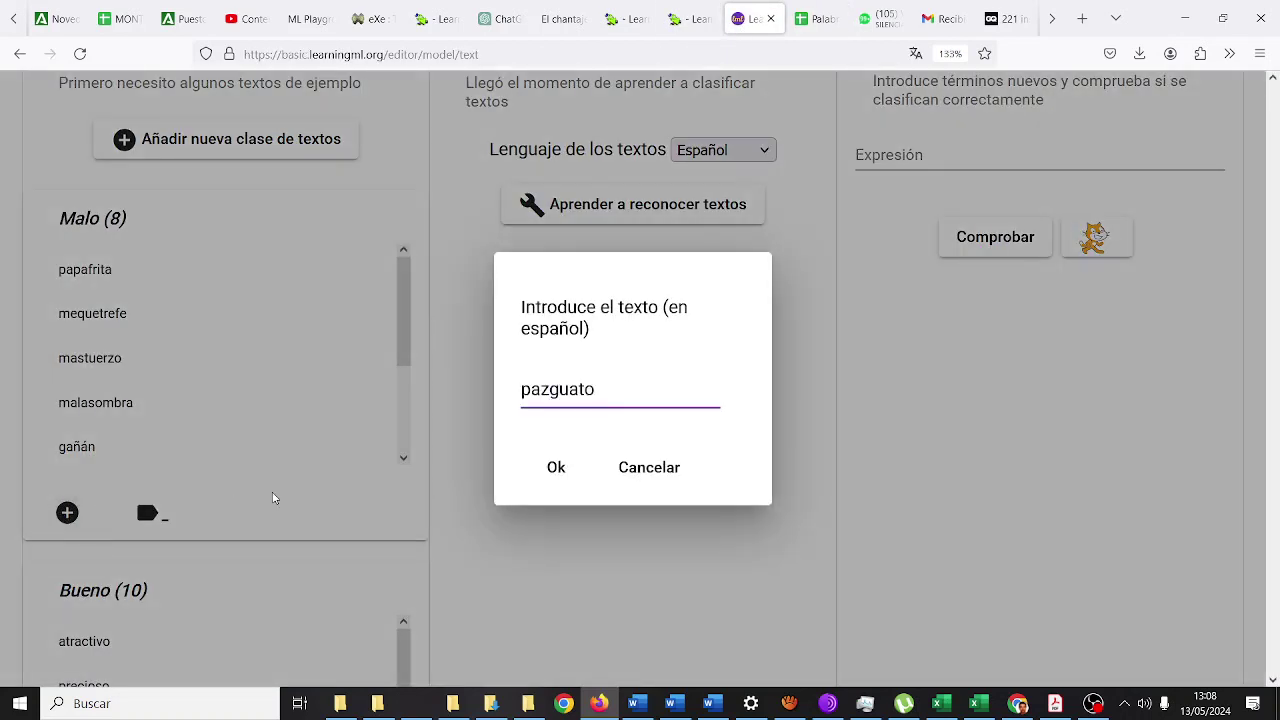
left_click(549, 458)
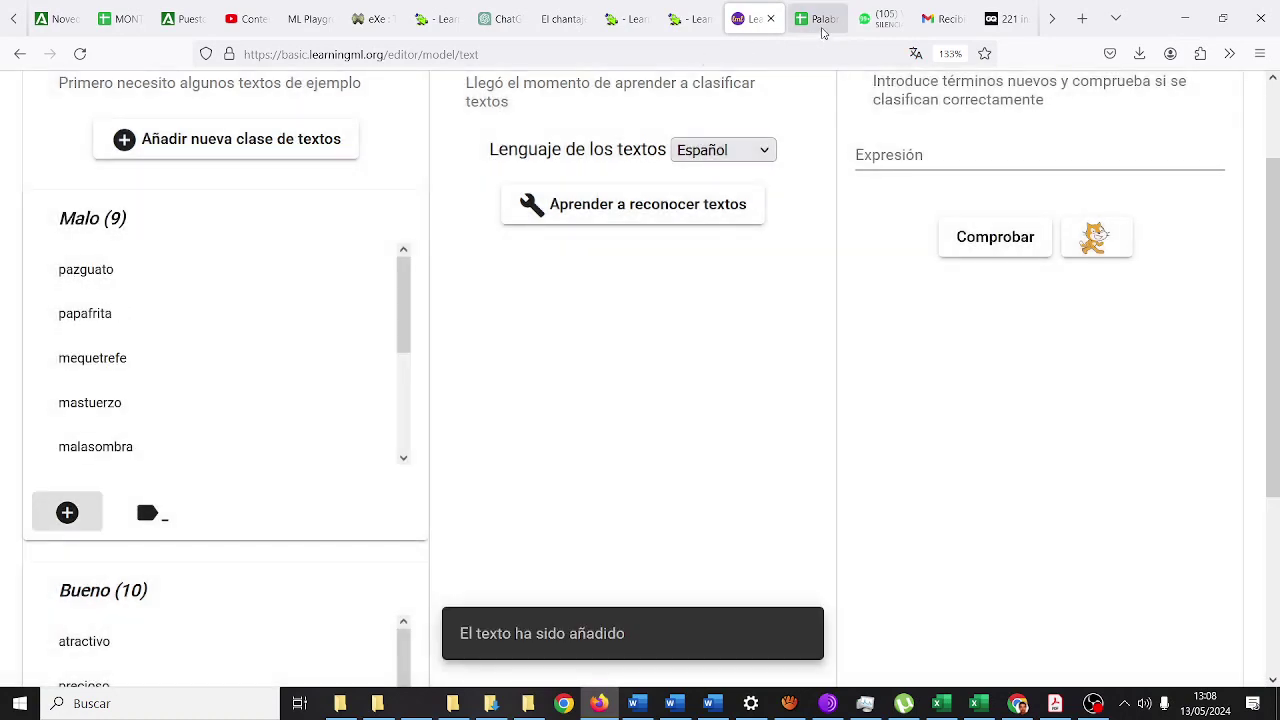
- Consult the spreadsheet's unkind words again and add the example text "pelele" to the Malo class
left_click(813, 20)
scroll(180, 563, "down", 3)
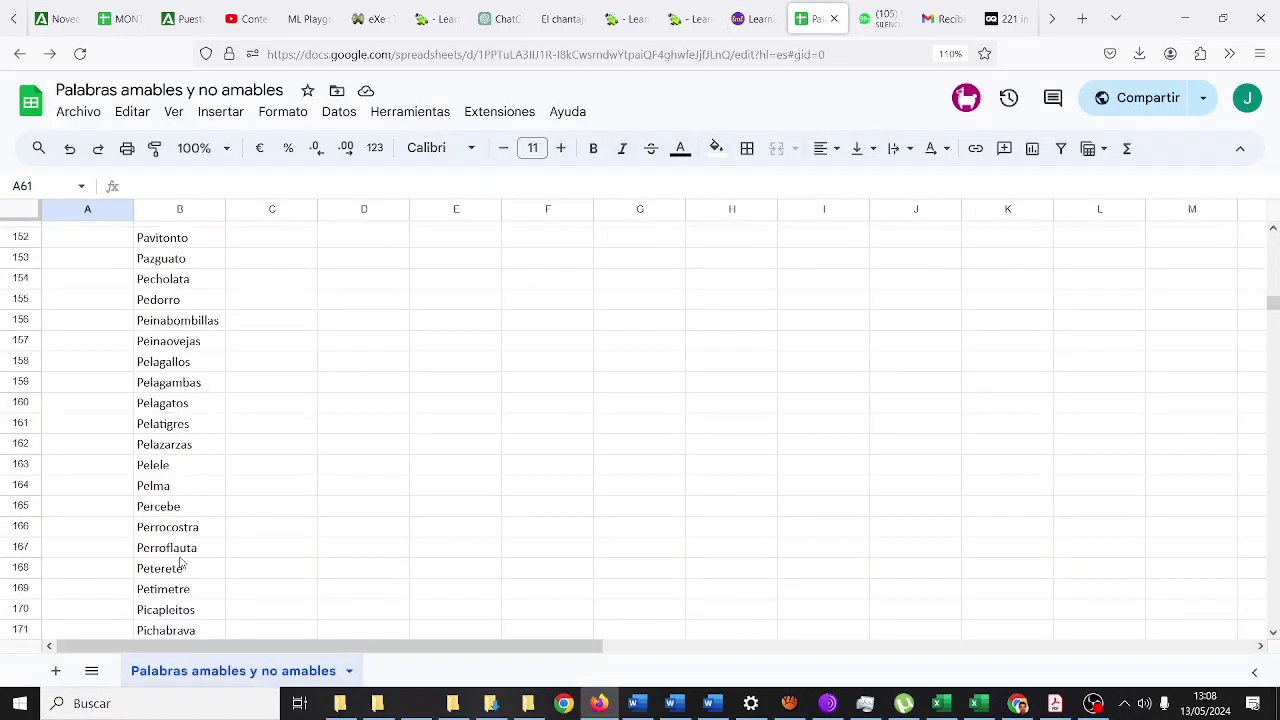
left_click(755, 18)
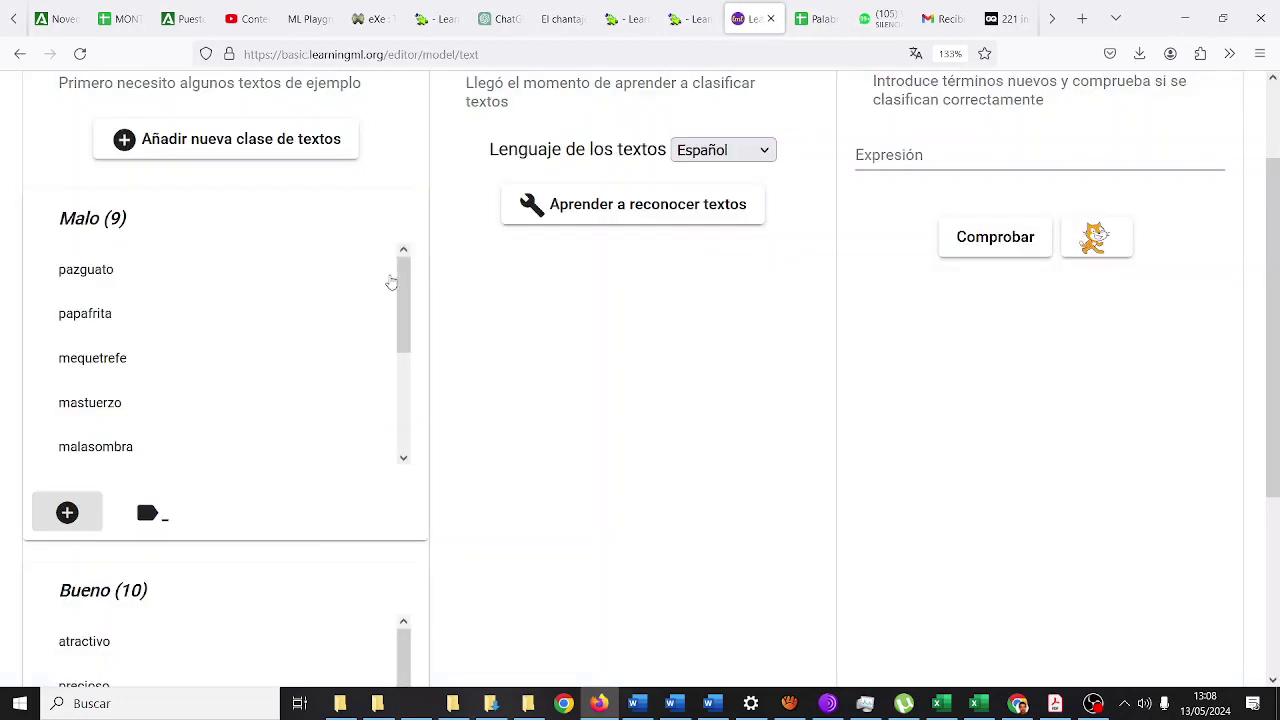
left_click(67, 513)
type("pelele")
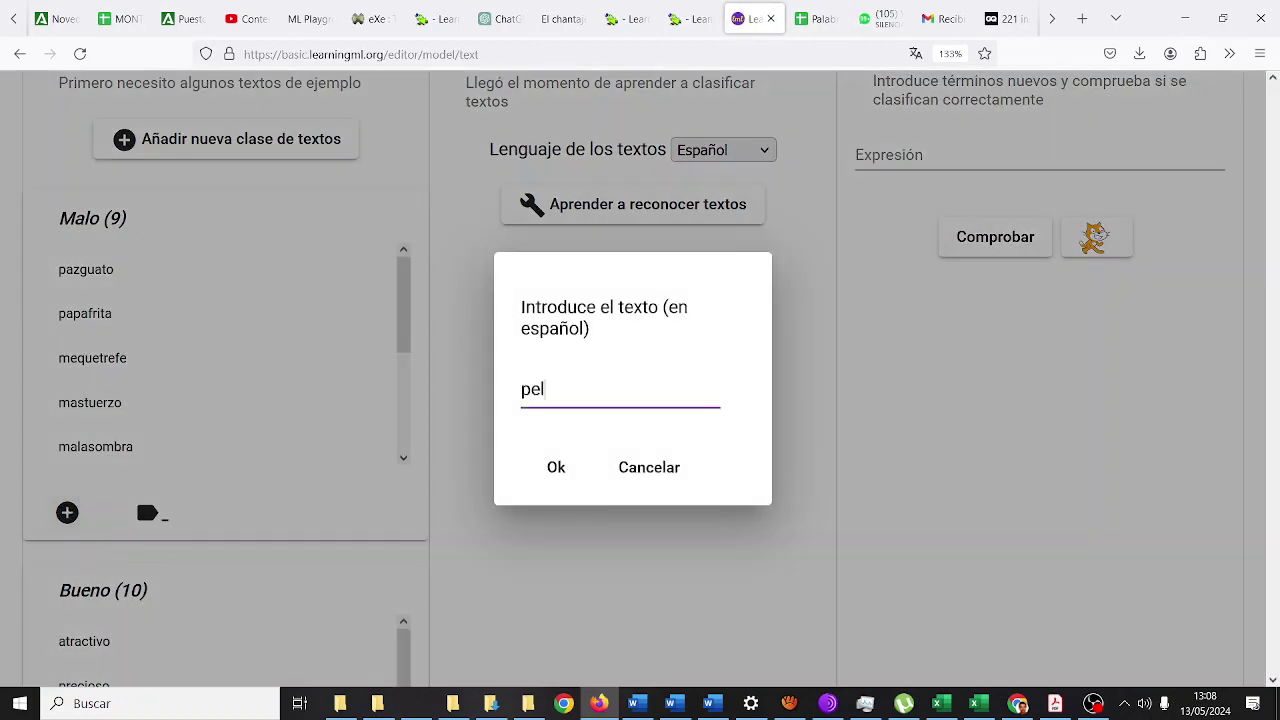
left_click(566, 472)
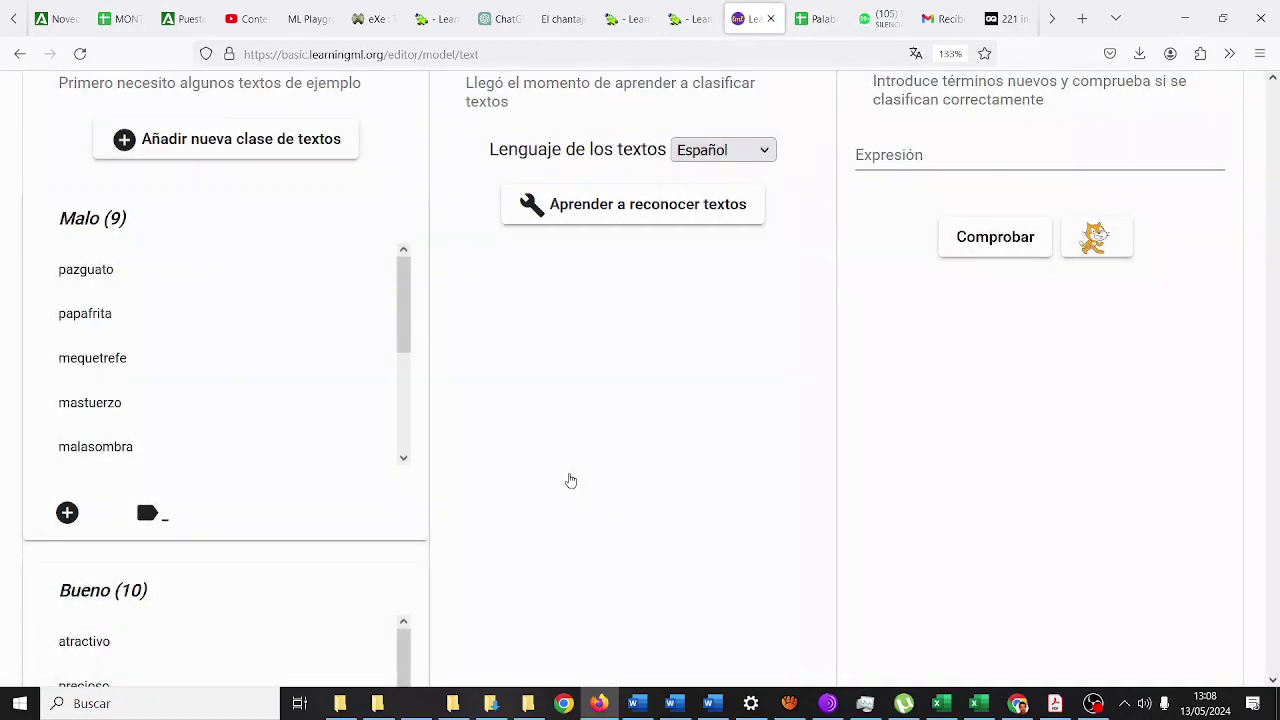
- Train the model to recognize the Spanish example texts and test how it classifies the expression "pelele"
scroll(572, 478, "up", 2)
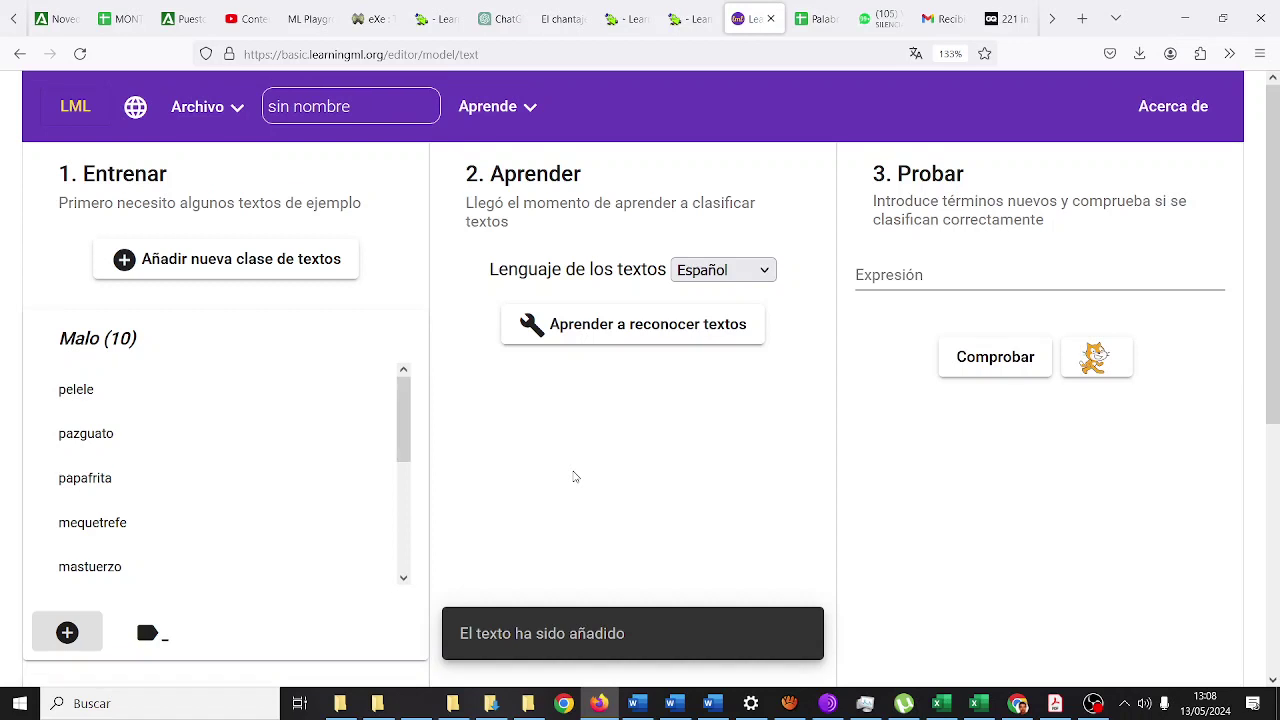
left_click(689, 340)
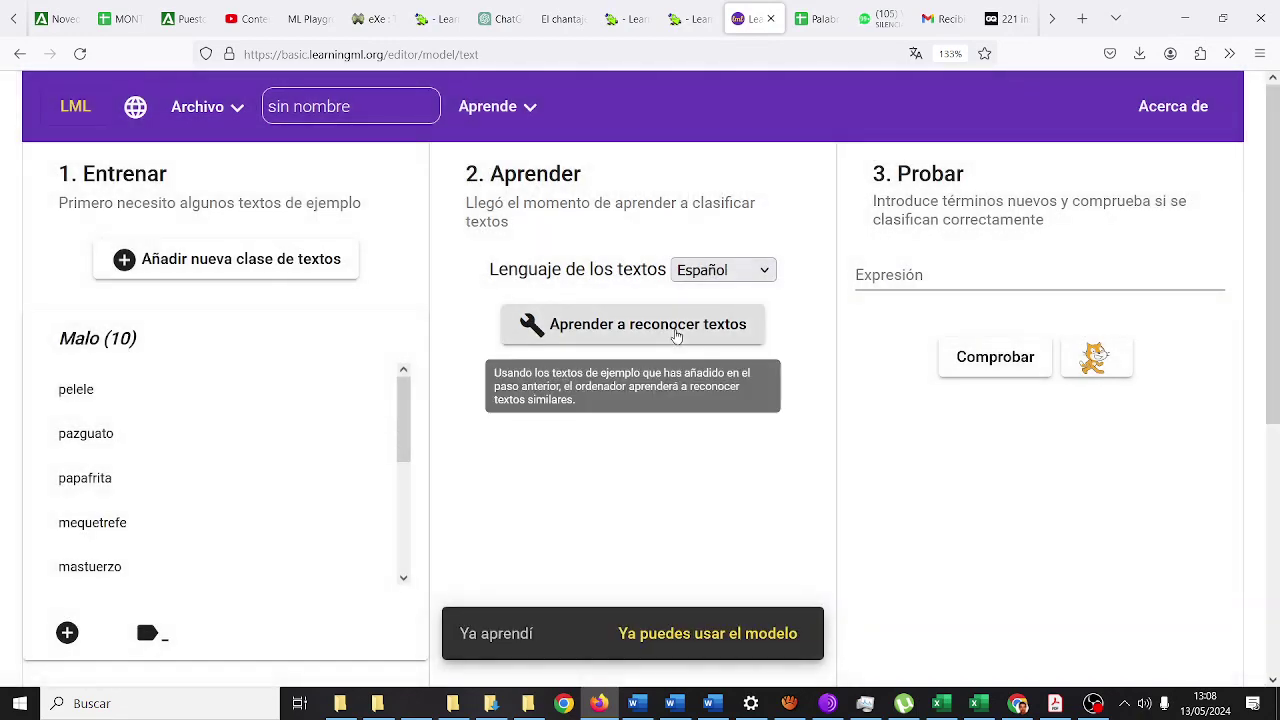
scroll(677, 337, "down", 2)
scroll(706, 323, "up", 2)
left_click(924, 262)
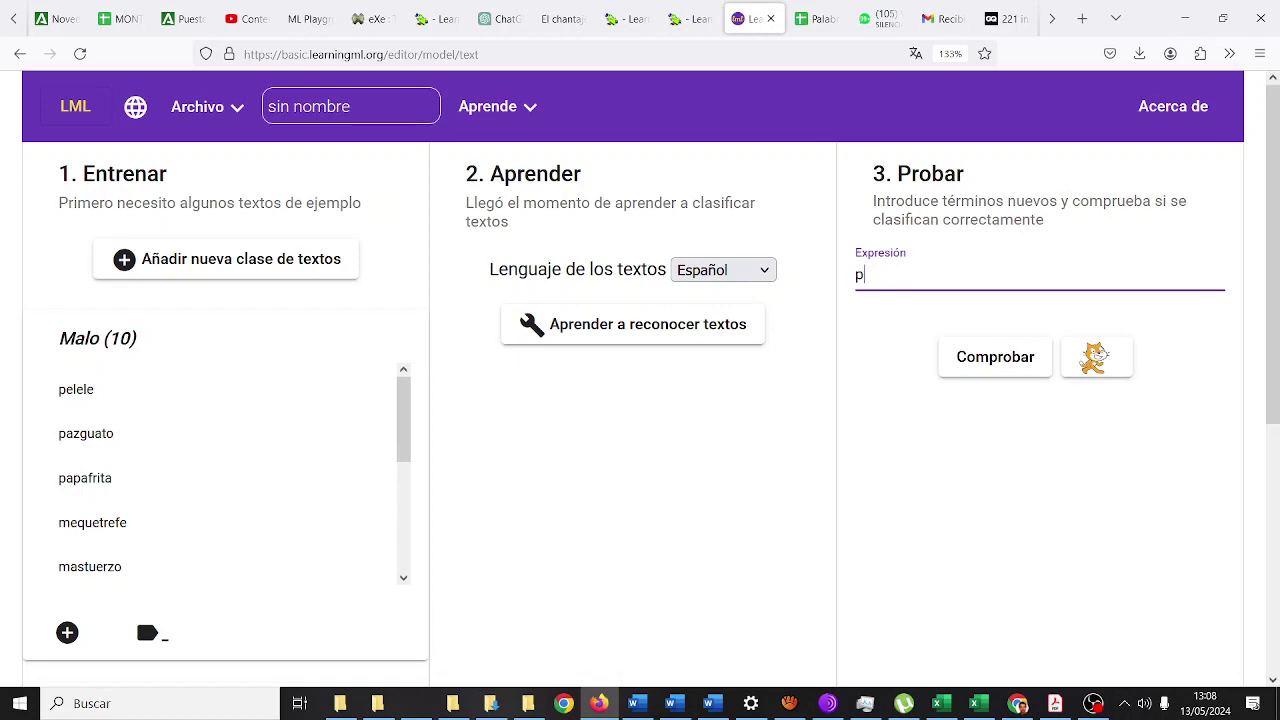
left_click(998, 357)
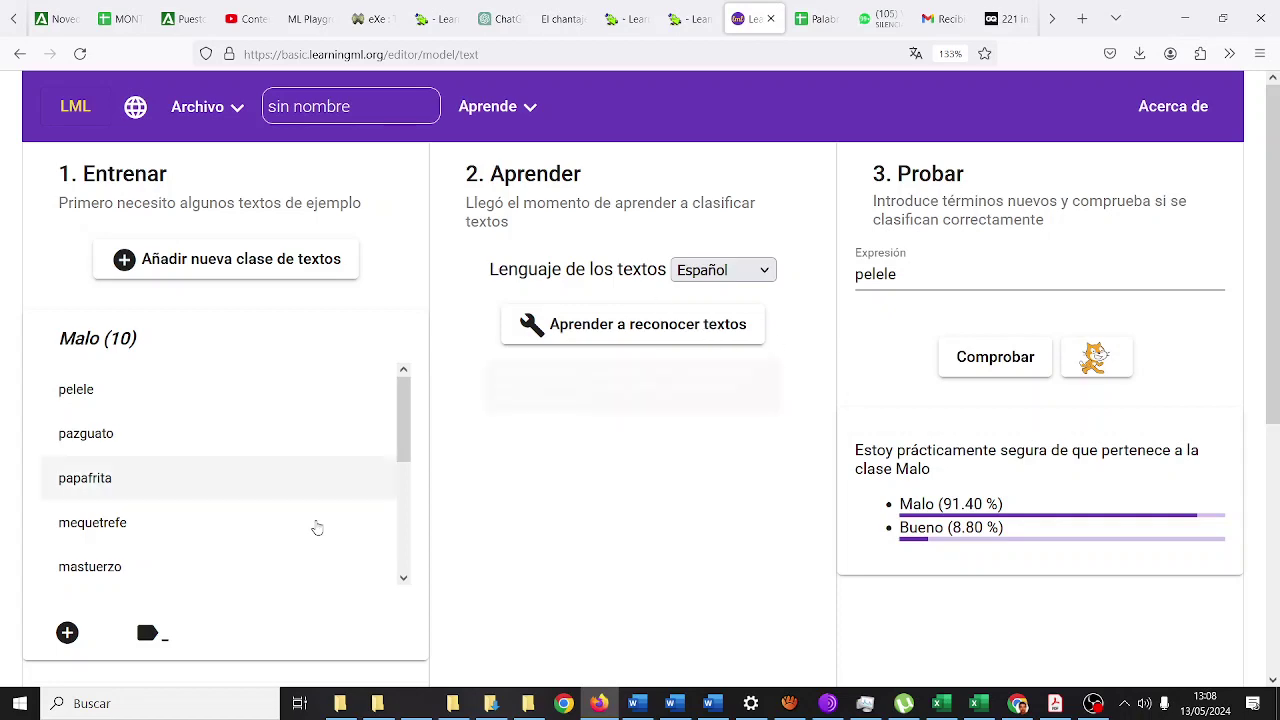
- Look over the Bueno examples and test how the model classifies the expression "atractivo"
scroll(17, 480, "down", 5)
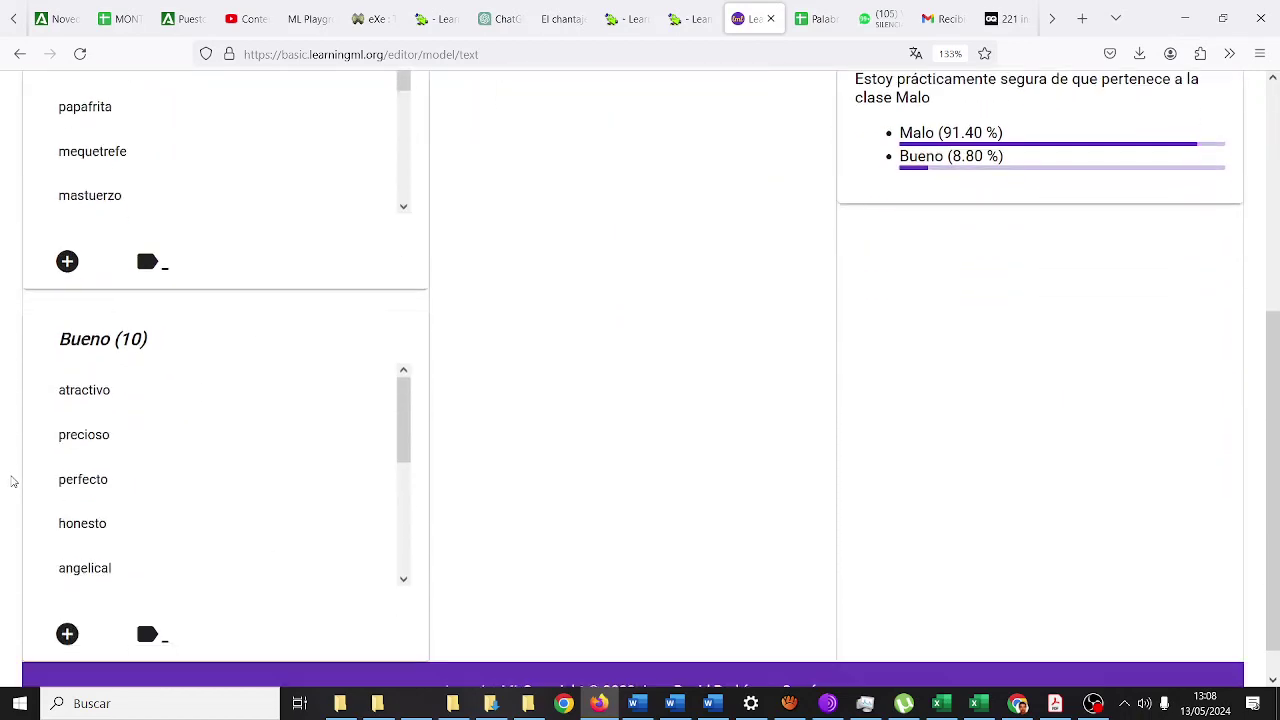
scroll(382, 390, "up", 4)
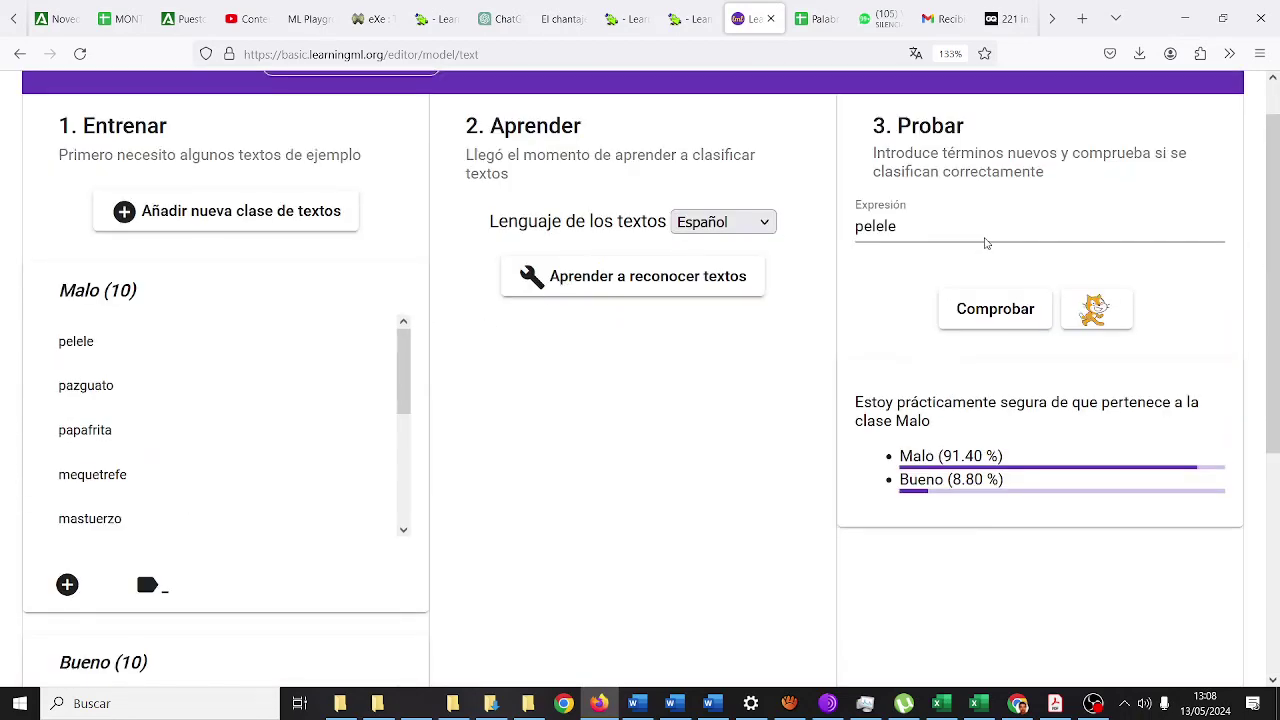
left_click_drag(986, 237, 765, 240)
type("atractivo")
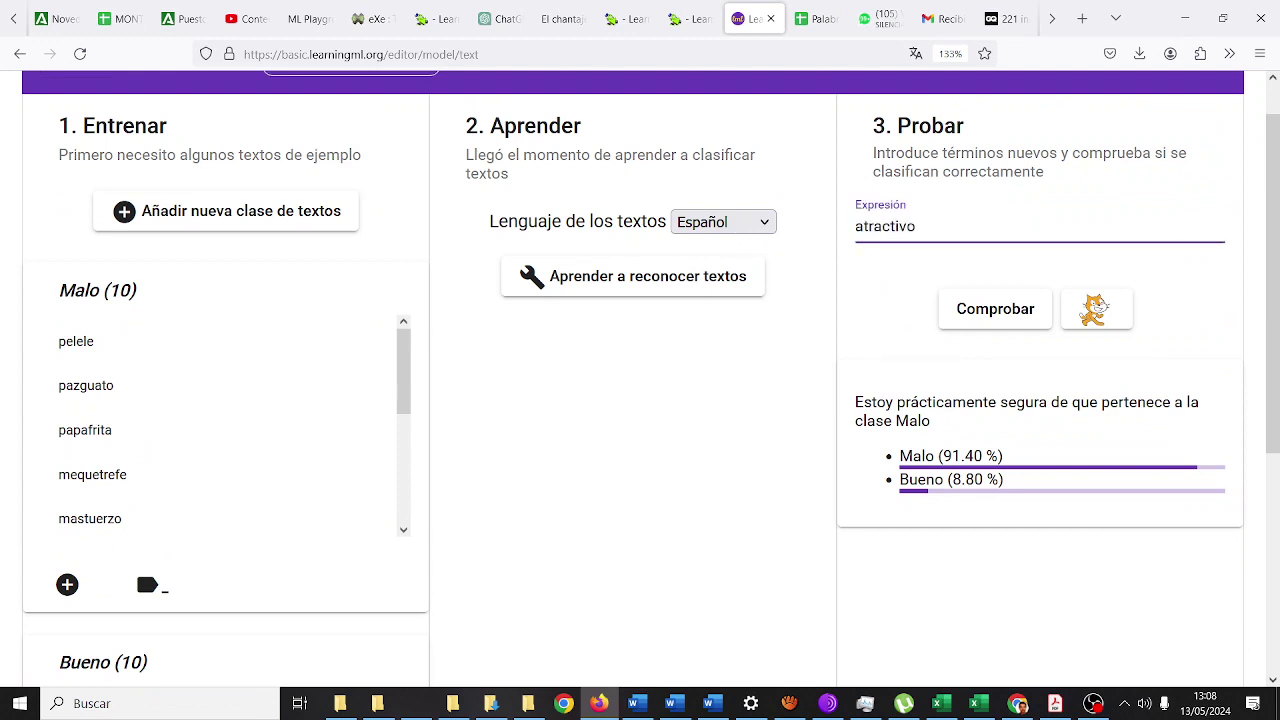
left_click(1015, 309)
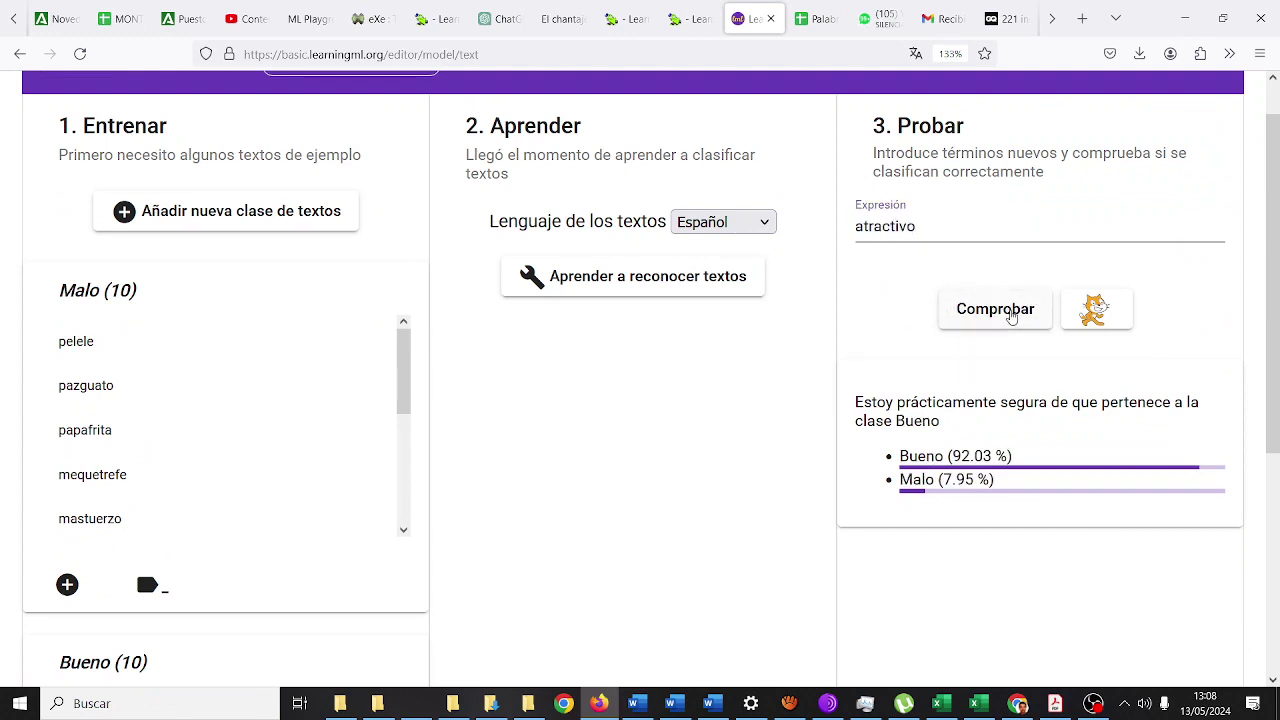